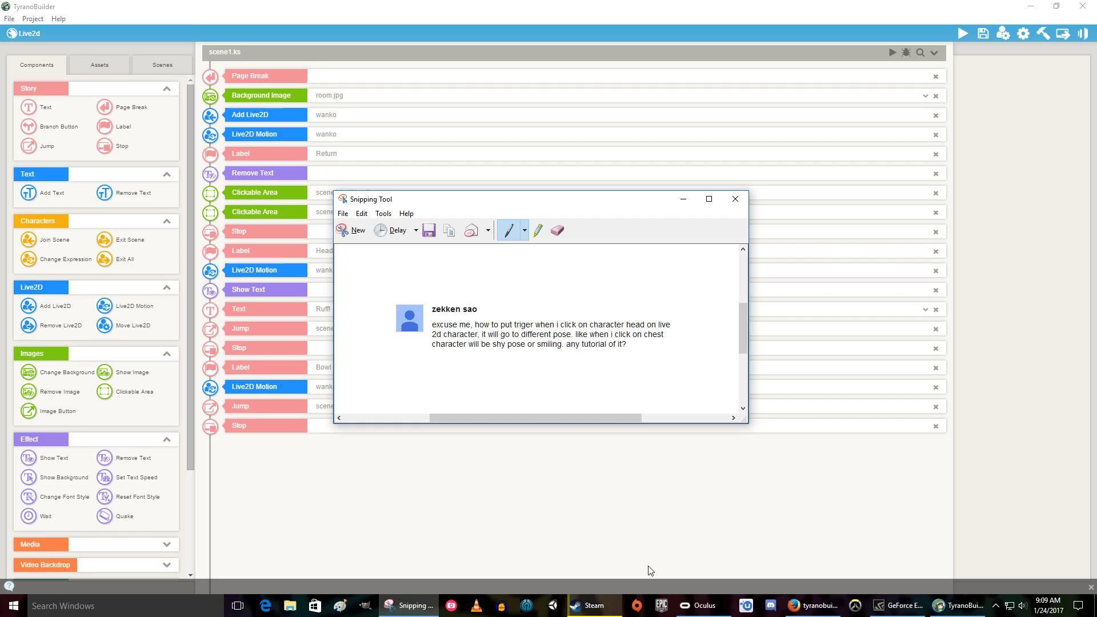
Minimize the question screenshot and start a test play of scene1.ks.
{"action": "left_click", "coordinate": [683, 198]}
{"action": "left_click", "coordinate": [890, 52]}
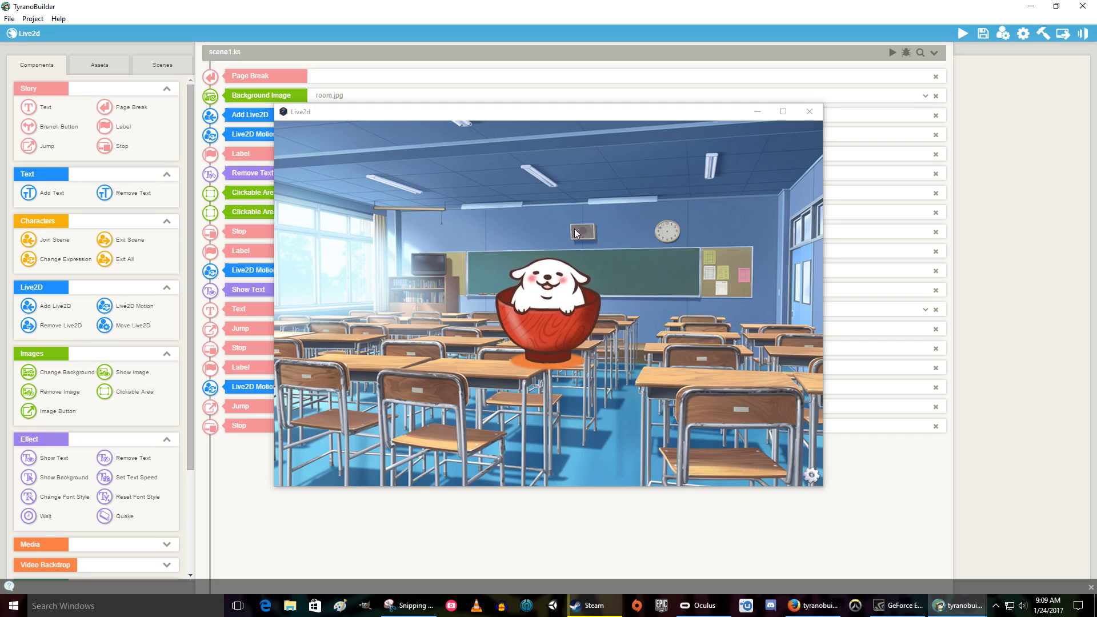
Click the dog's head to see the Ruff! bark, dismiss it, and close the preview.
{"action": "left_click", "coordinate": [541, 283]}
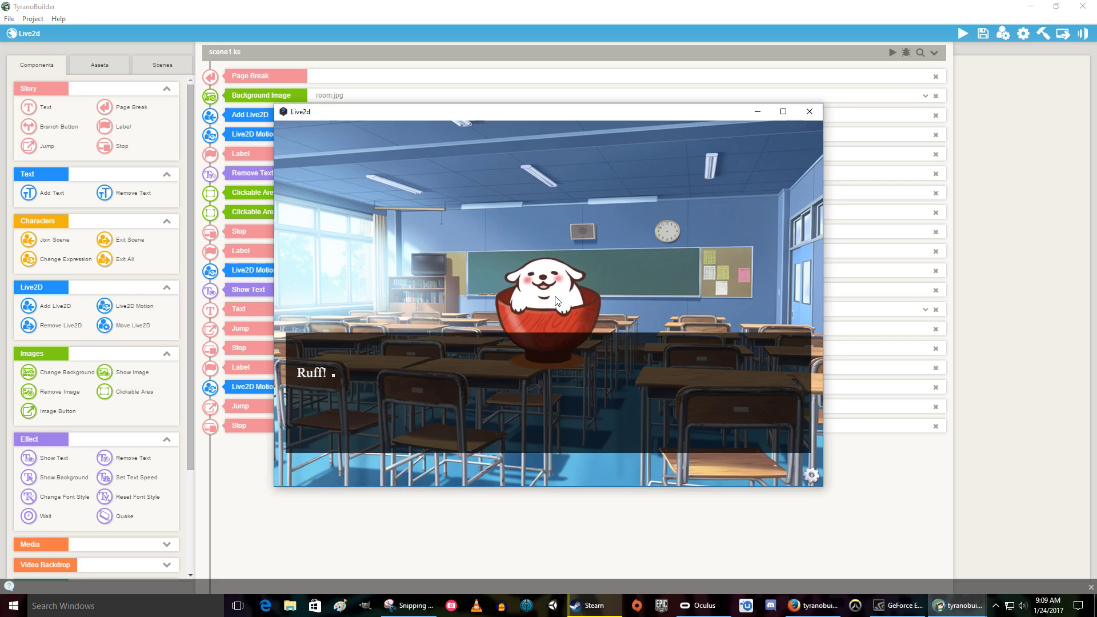
{"action": "left_click", "coordinate": [563, 379]}
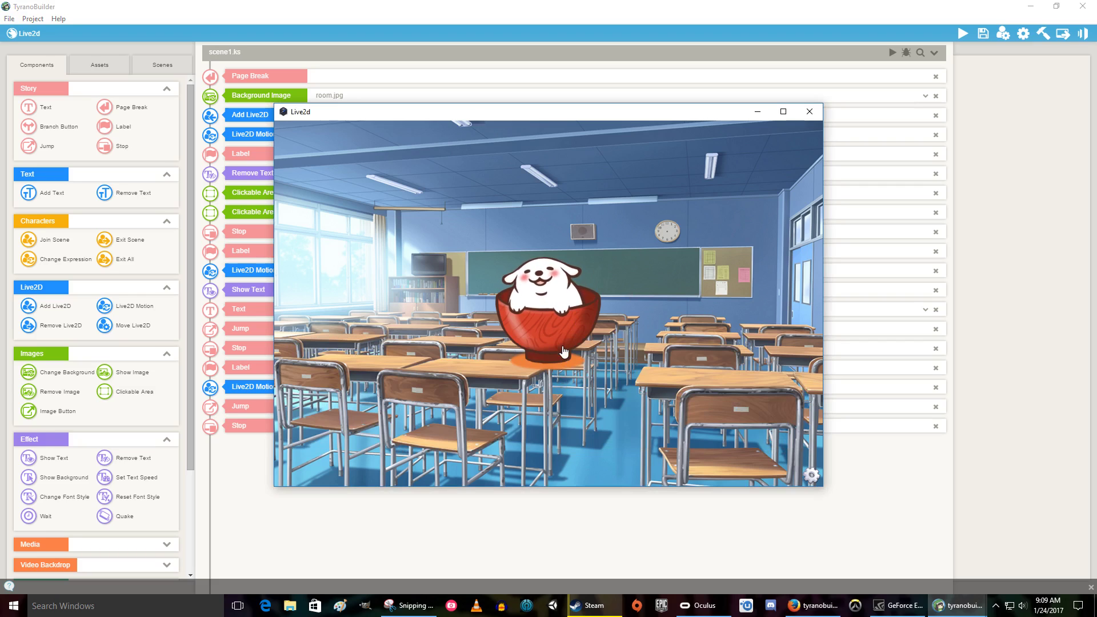
{"action": "left_click", "coordinate": [814, 112]}
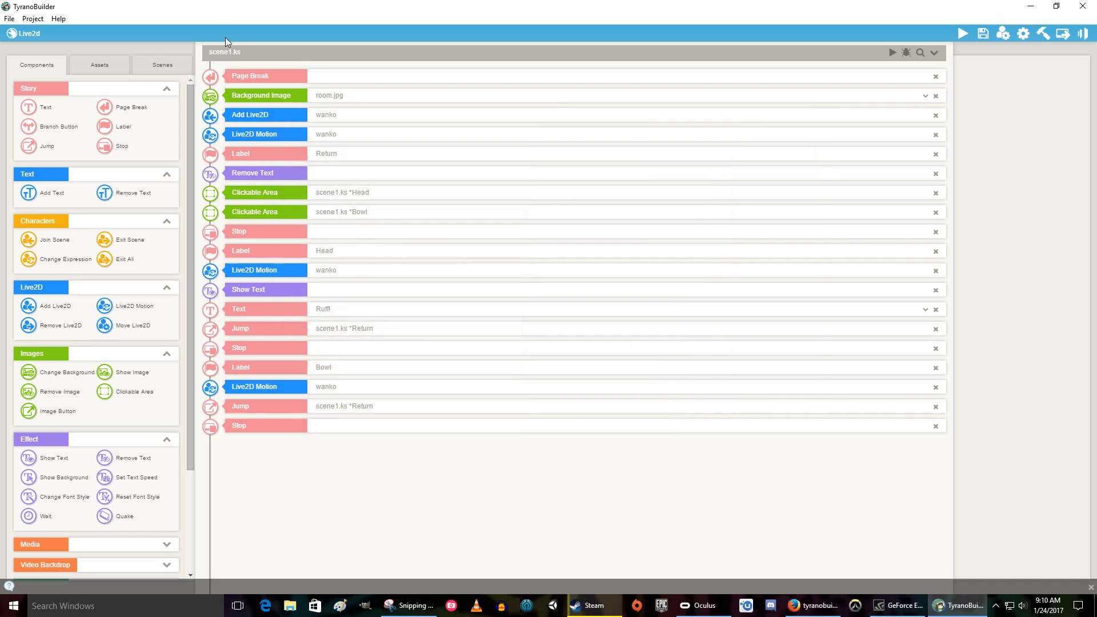
Create a new Visual Novel project named Zekken with default screen size and settings.
{"action": "left_click_drag", "start_coordinate": [102, 12], "coordinate": [193, 52]}
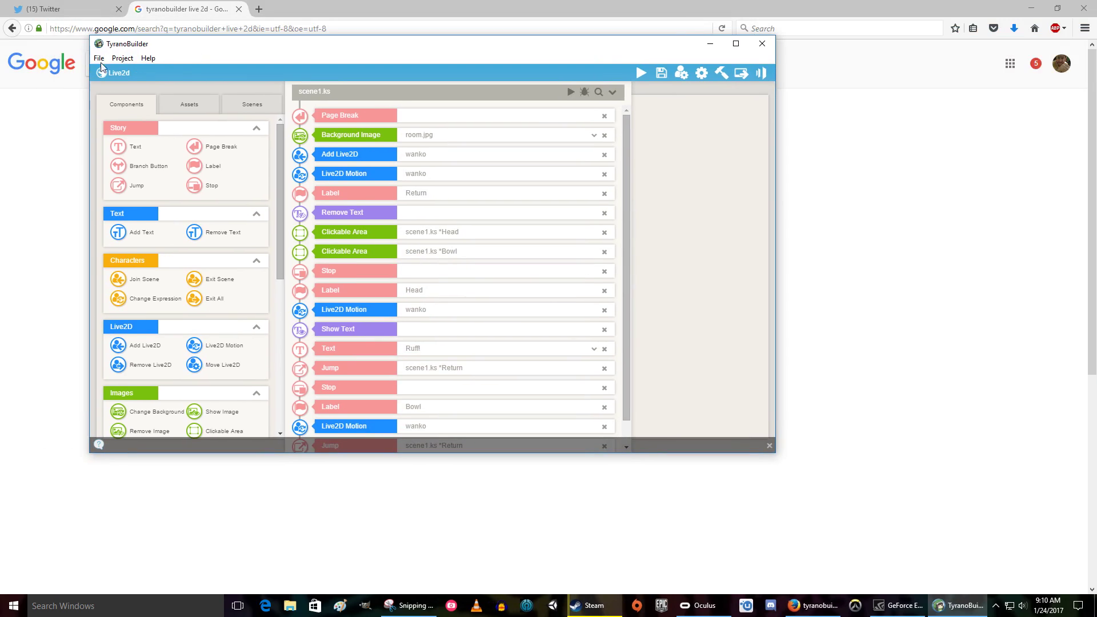
{"action": "left_click", "coordinate": [98, 57]}
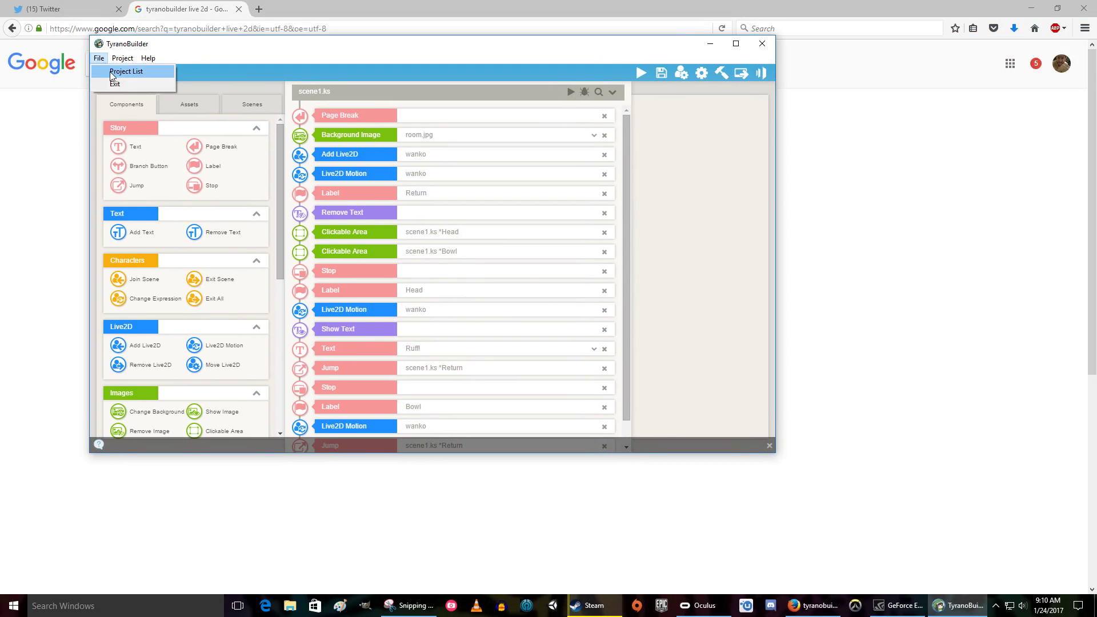
{"action": "left_click", "coordinate": [111, 72]}
{"action": "left_click", "coordinate": [252, 142]}
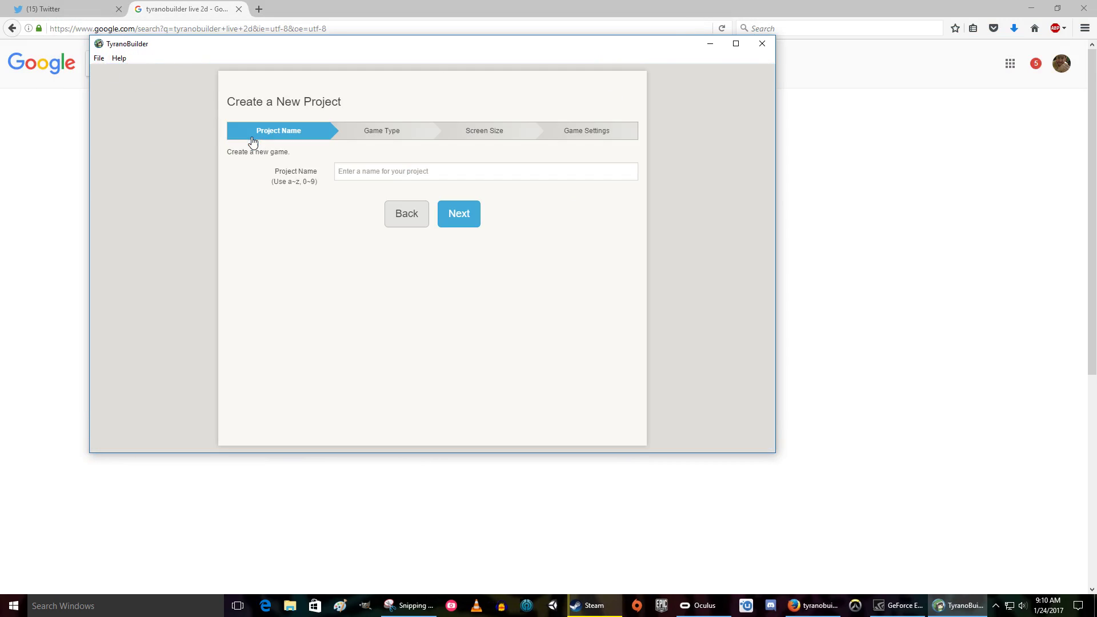
{"action": "left_click", "coordinate": [429, 171]}
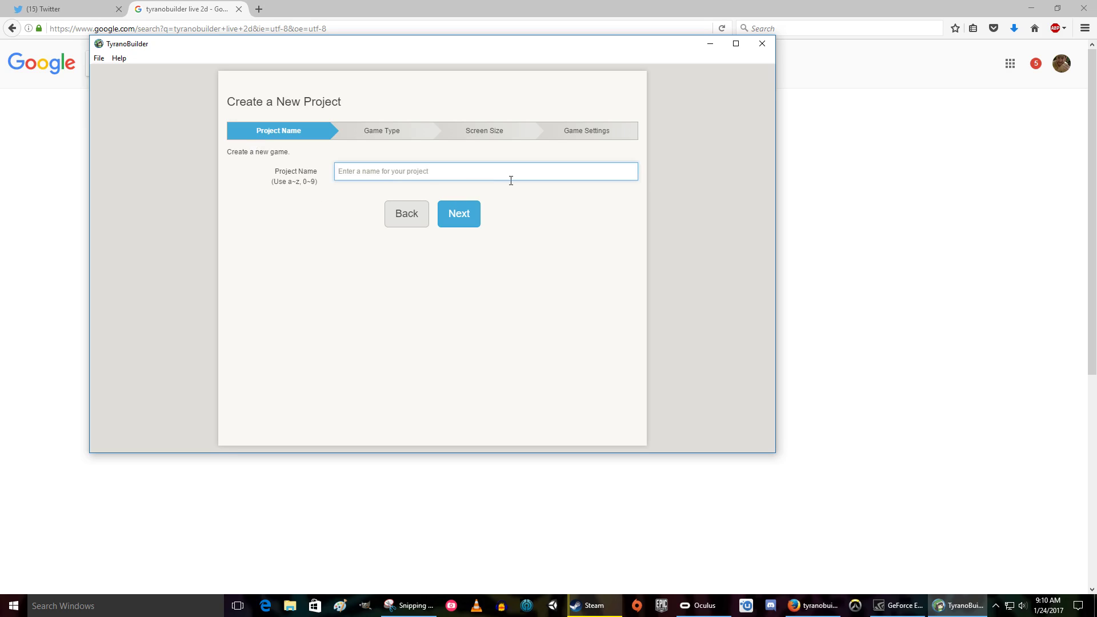
{"action": "type", "text": "Zekken"}
{"action": "left_click", "coordinate": [459, 213]}
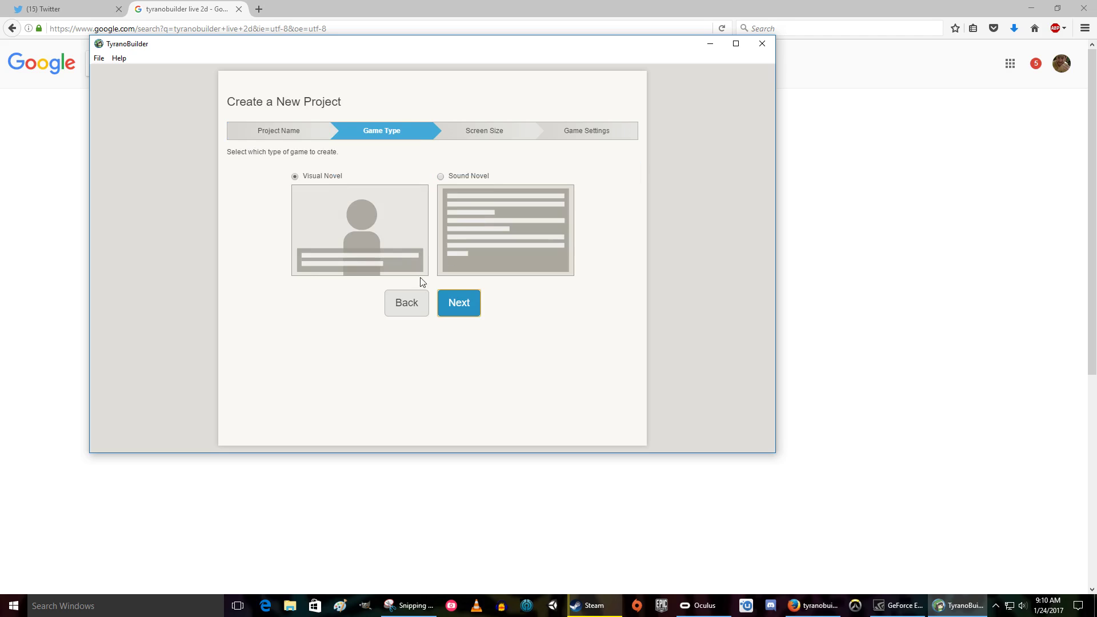
{"action": "left_click", "coordinate": [470, 312]}
{"action": "left_click", "coordinate": [469, 312]}
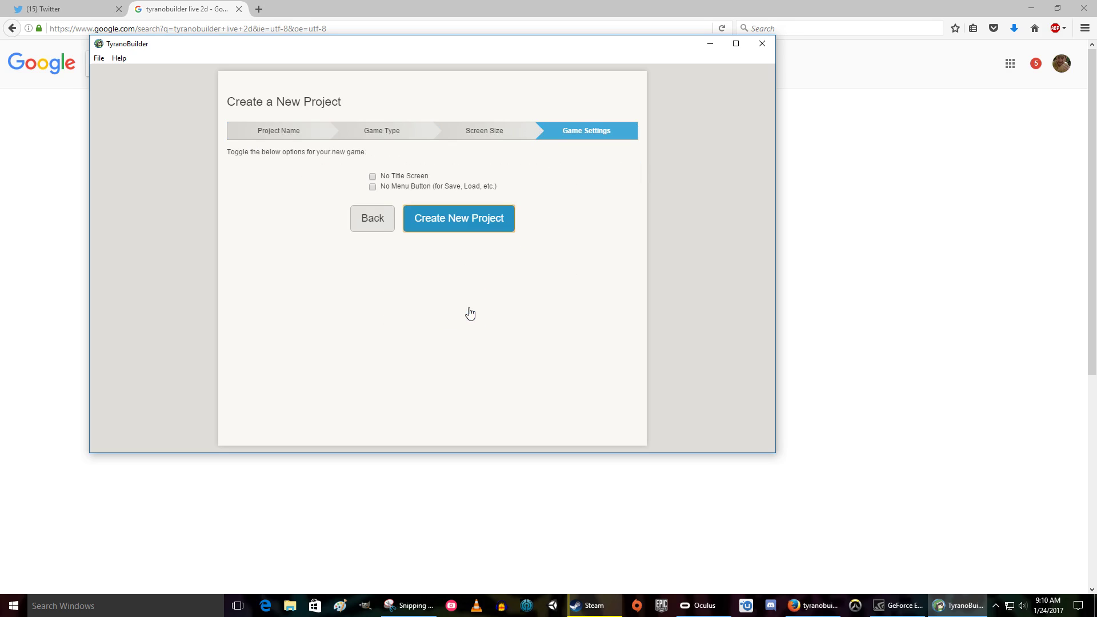
{"action": "left_click", "coordinate": [471, 229]}
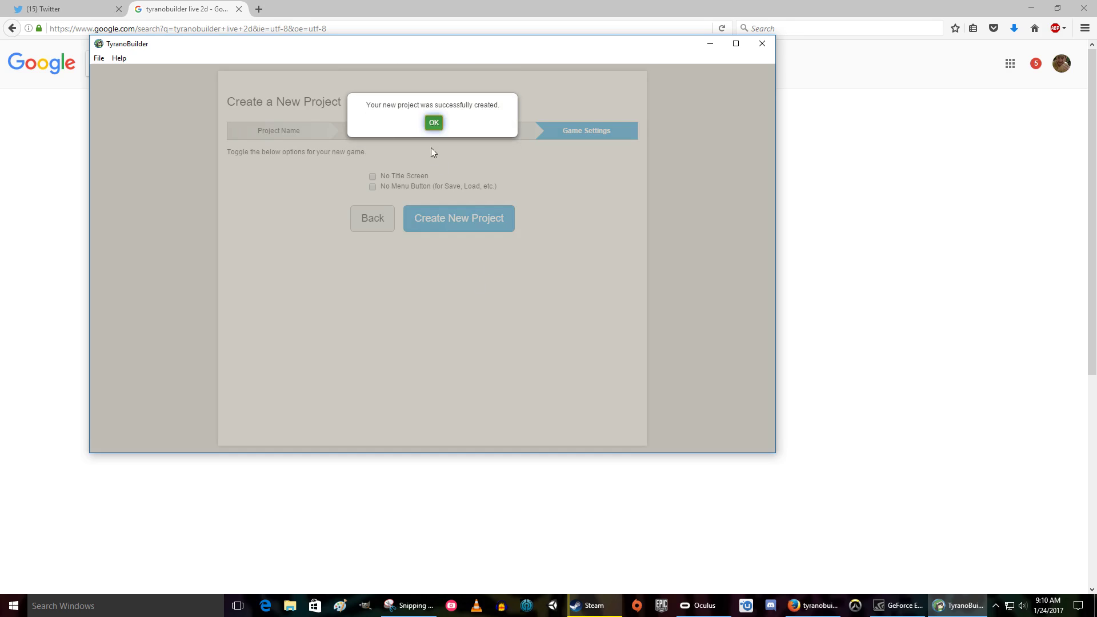
{"action": "left_click", "coordinate": [433, 129]}
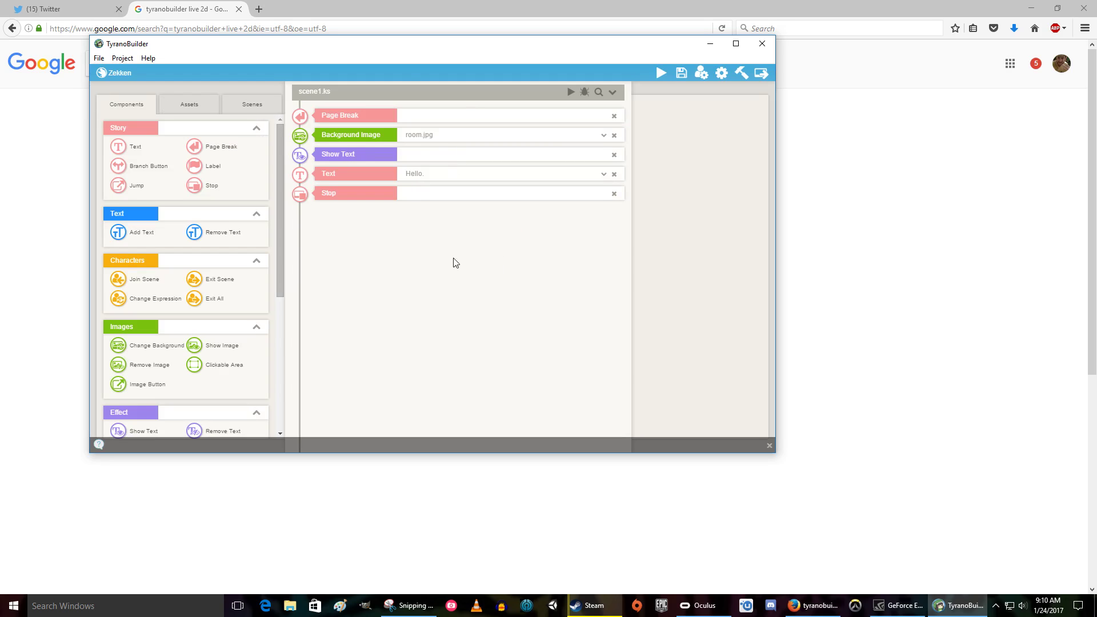
Google 'tyranobuilder live 2d' and open the Use Live2D in Your Games tutorial.
{"action": "left_click_drag", "start_coordinate": [398, 46], "coordinate": [528, 137]}
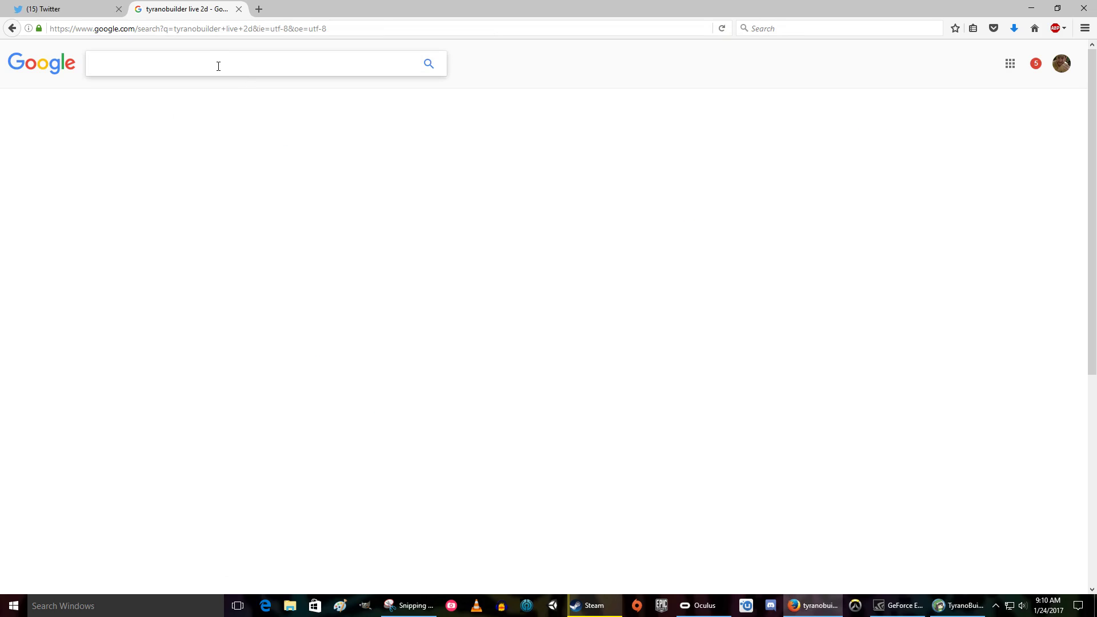
{"action": "type", "text": "tyrano"}
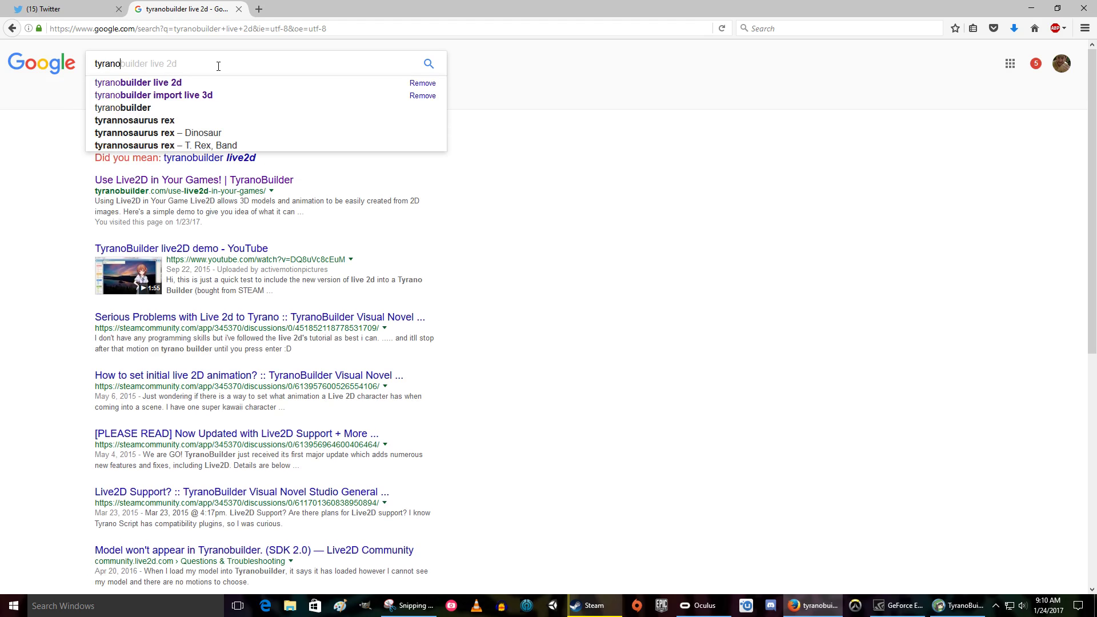
{"action": "type", "text": "builder live"}
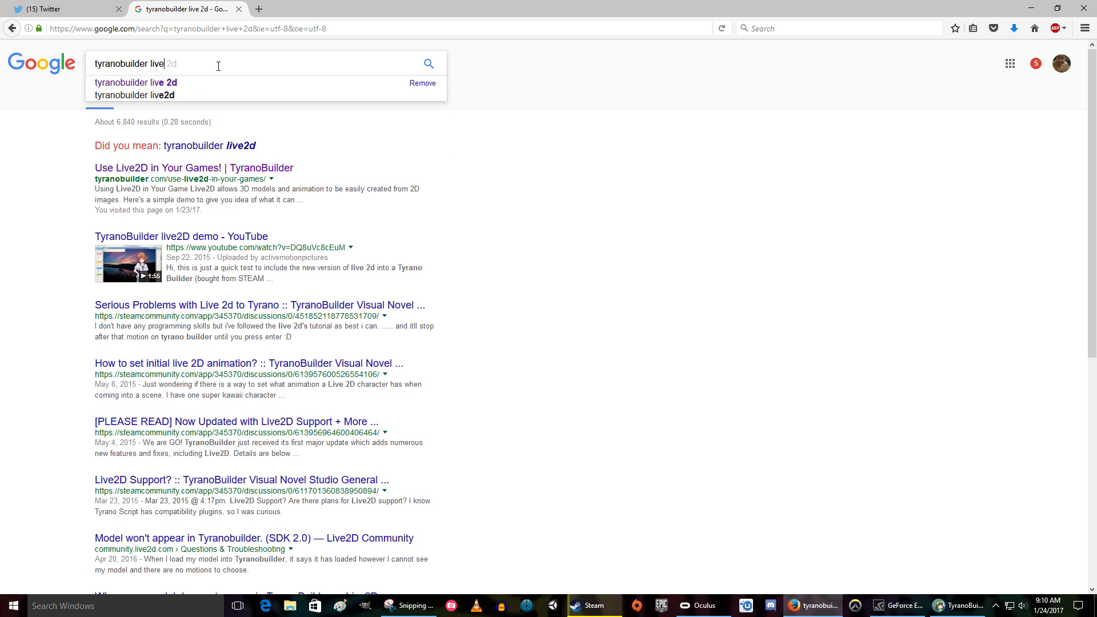
{"action": "type", "text": " 2d"}
{"action": "key", "text": "Return"}
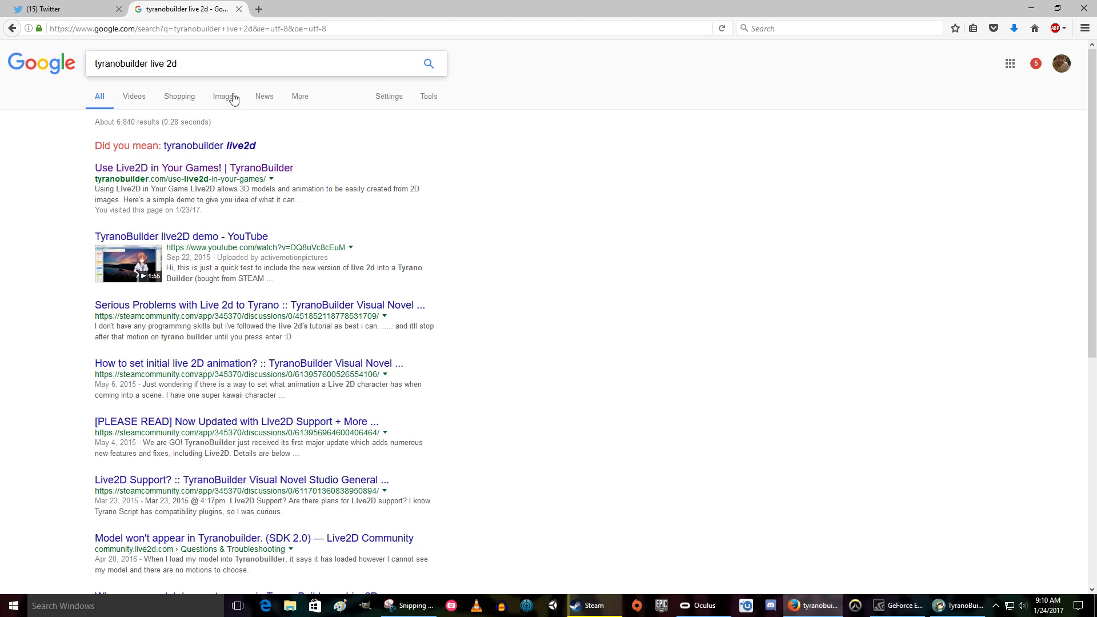
{"action": "left_click", "coordinate": [210, 169]}
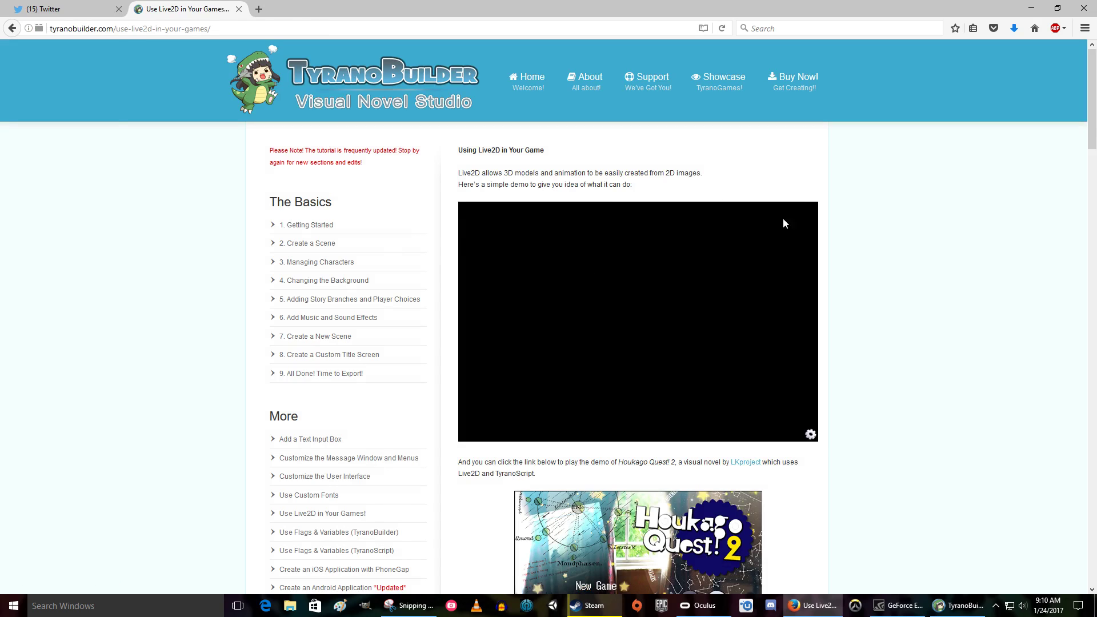
Scroll the tutorial down to the Live2D Sample Data link and open it.
{"action": "scroll", "coordinate": [568, 223], "scroll_direction": "down", "scroll_amount": 5}
{"action": "scroll", "coordinate": [564, 220], "scroll_direction": "up", "scroll_amount": 5}
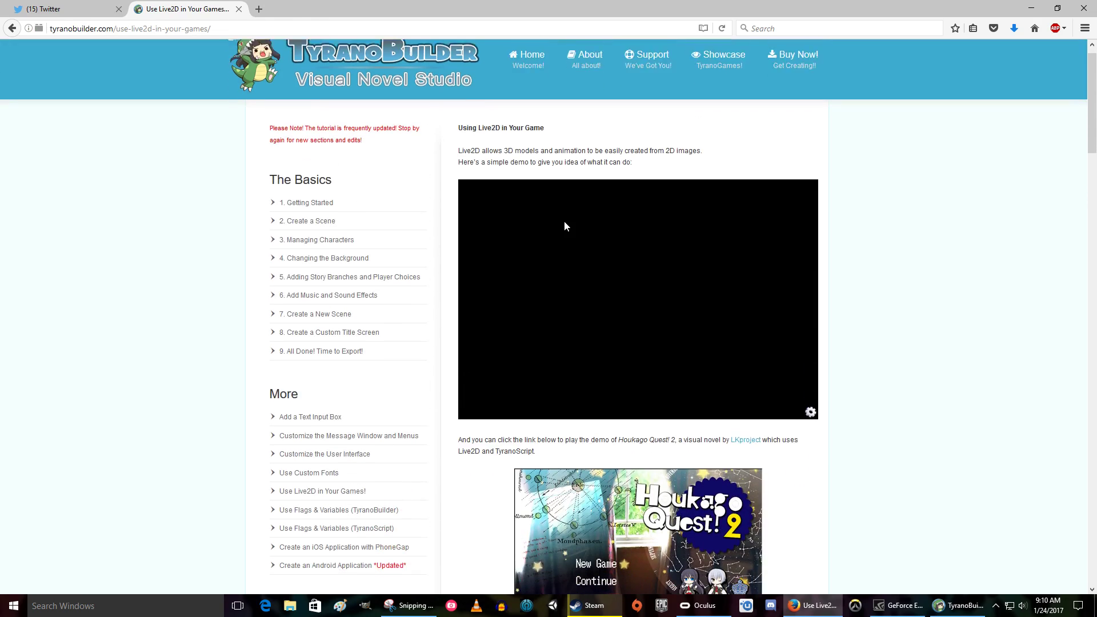
{"action": "scroll", "coordinate": [565, 240], "scroll_direction": "down", "scroll_amount": 10}
{"action": "scroll", "coordinate": [572, 279], "scroll_direction": "down", "scroll_amount": 4}
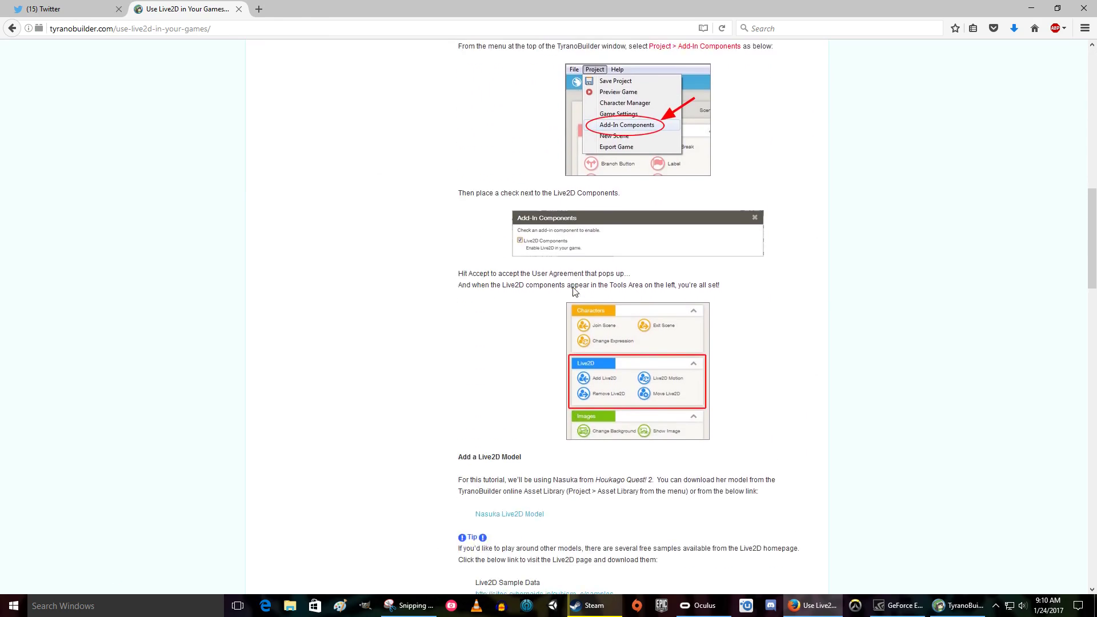
{"action": "scroll", "coordinate": [575, 304], "scroll_direction": "up", "scroll_amount": 1}
{"action": "scroll", "coordinate": [576, 308], "scroll_direction": "down", "scroll_amount": 4}
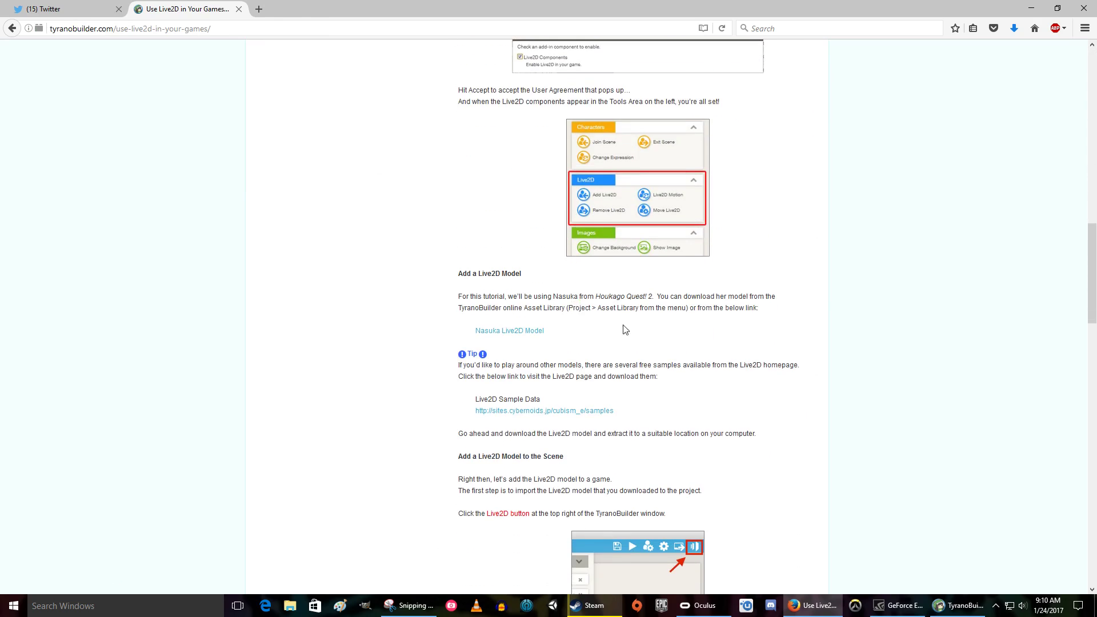
{"action": "left_click", "coordinate": [513, 418]}
Scroll the sample data page to the Wankoromochi dog's data files, then minimize Firefox.
{"action": "scroll", "coordinate": [400, 394], "scroll_direction": "down", "scroll_amount": 15}
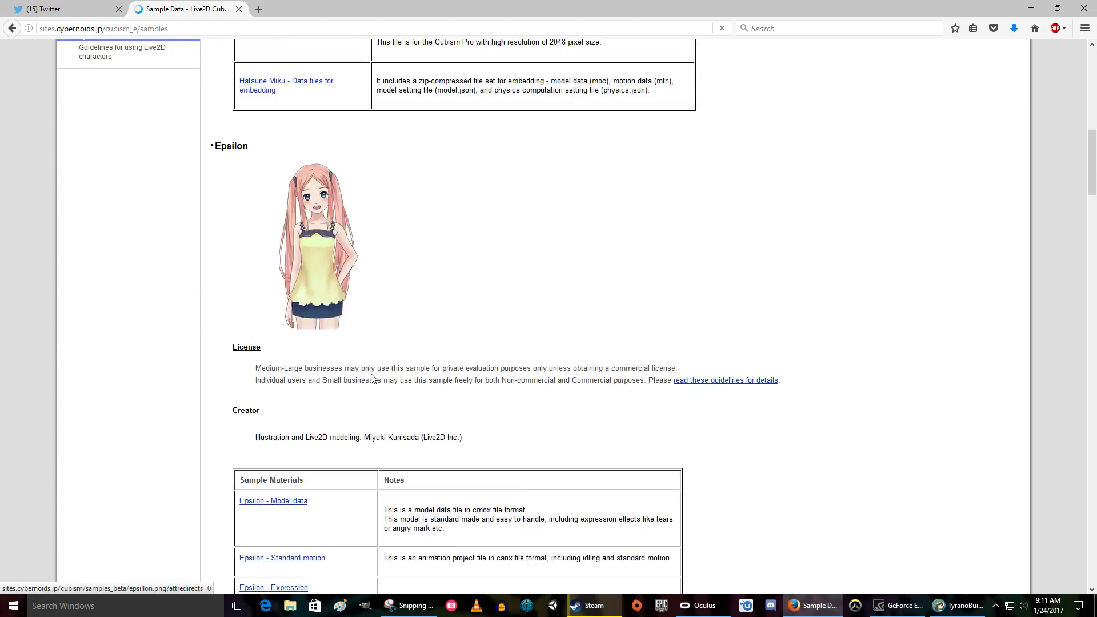
{"action": "scroll", "coordinate": [371, 378], "scroll_direction": "down", "scroll_amount": 8}
{"action": "scroll", "coordinate": [402, 337], "scroll_direction": "down", "scroll_amount": 6}
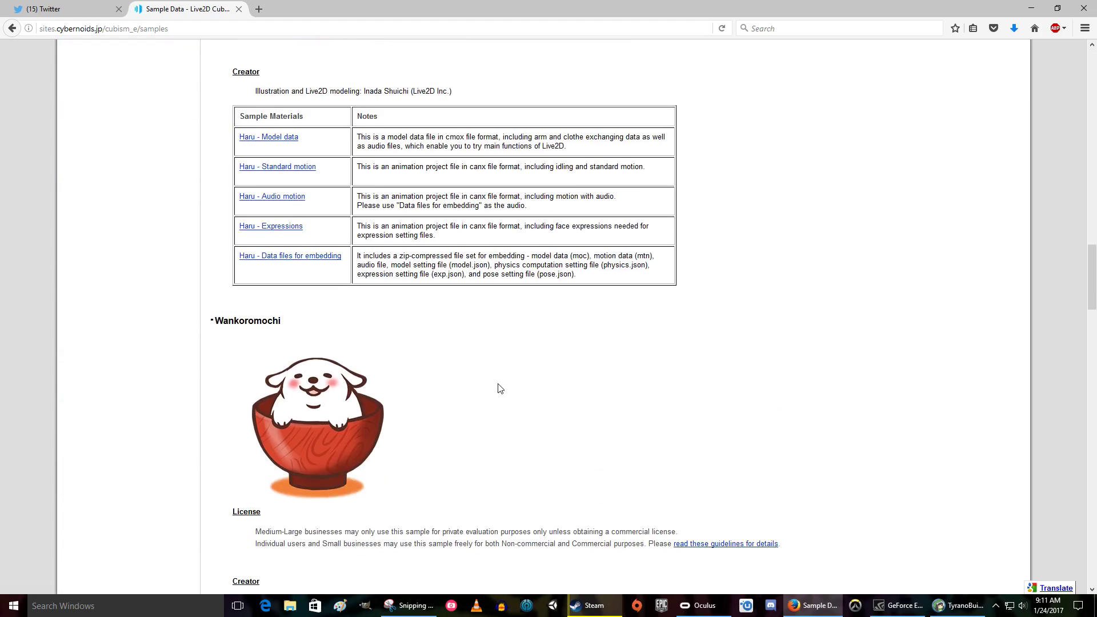
{"action": "scroll", "coordinate": [452, 346], "scroll_direction": "down", "scroll_amount": 5}
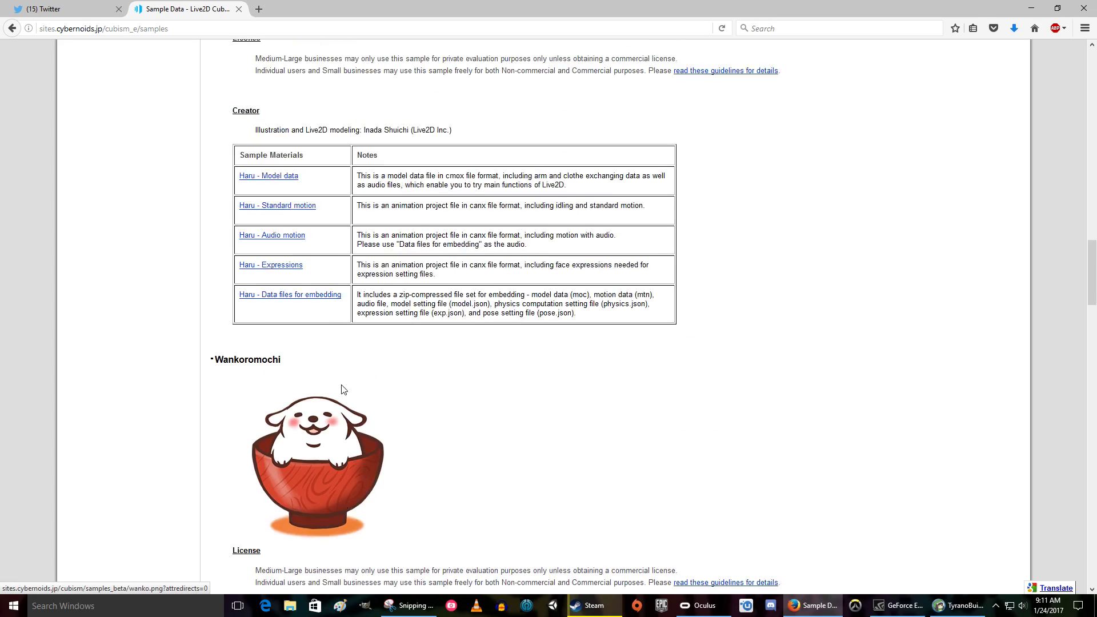
{"action": "scroll", "coordinate": [342, 400], "scroll_direction": "up", "scroll_amount": 10}
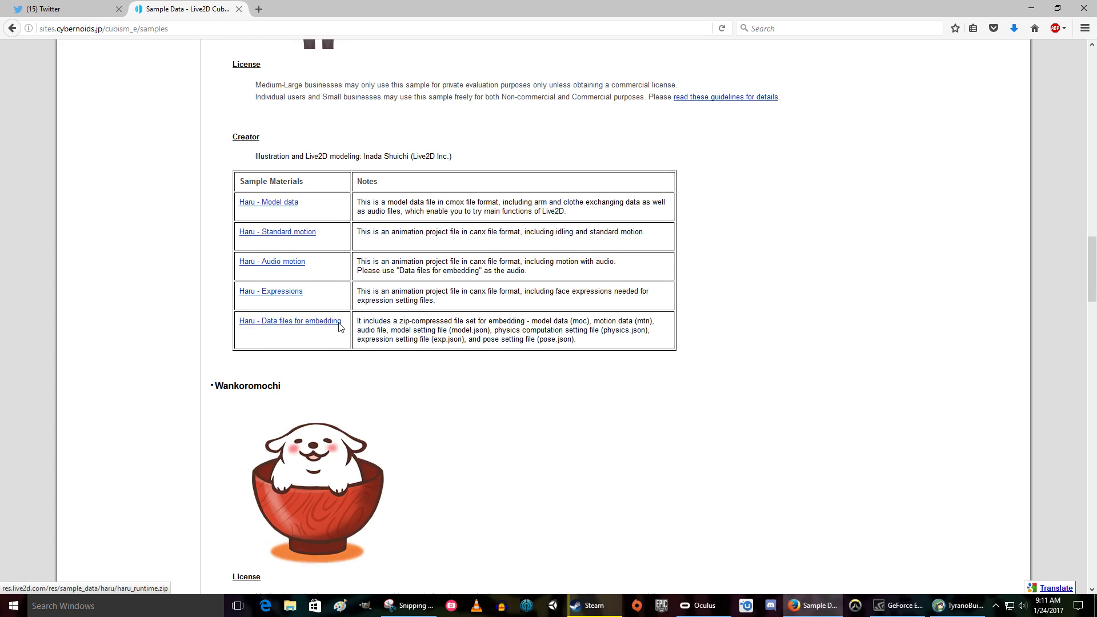
{"action": "scroll", "coordinate": [337, 326], "scroll_direction": "up", "scroll_amount": 10}
{"action": "scroll", "coordinate": [308, 234], "scroll_direction": "down", "scroll_amount": 8}
{"action": "scroll", "coordinate": [301, 423], "scroll_direction": "down", "scroll_amount": 12}
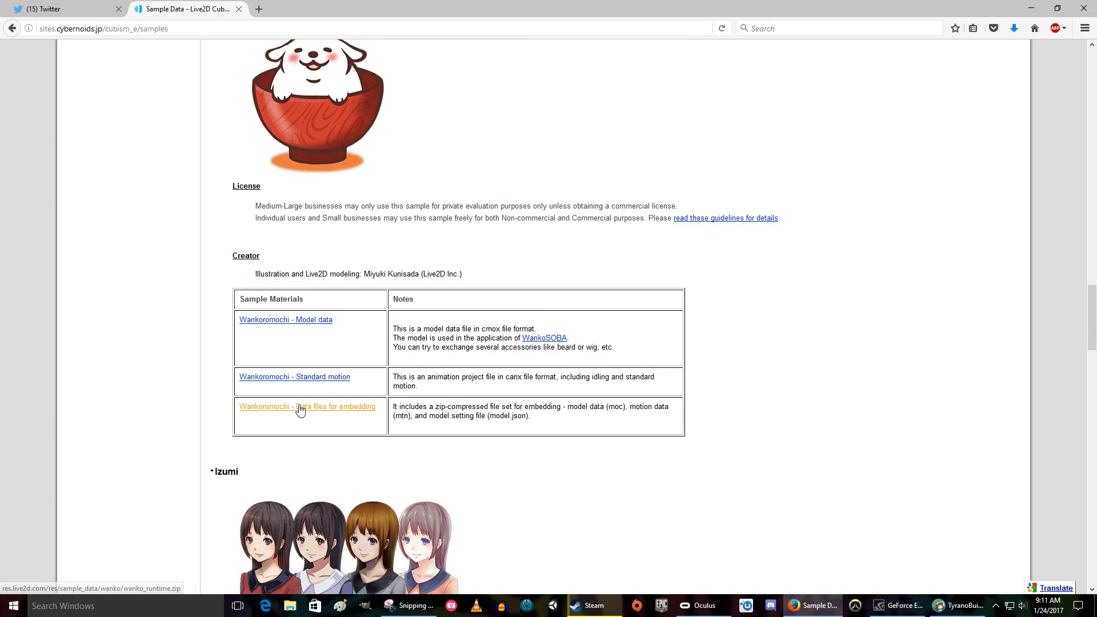
{"action": "scroll", "coordinate": [974, 106], "scroll_direction": "up", "scroll_amount": 7}
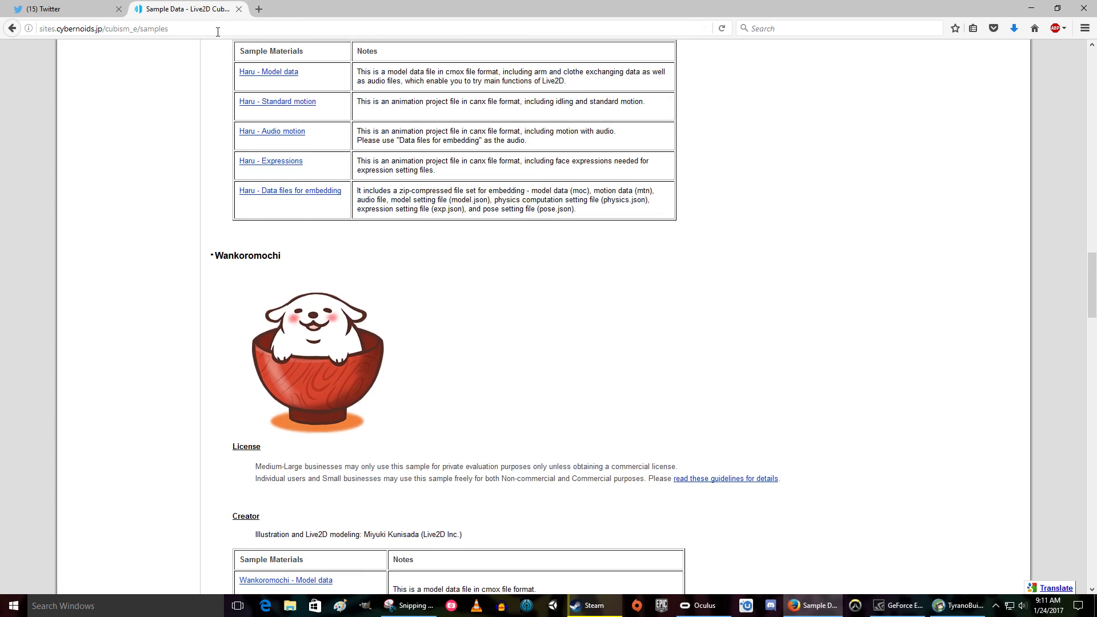
{"action": "left_click", "coordinate": [1031, 8]}
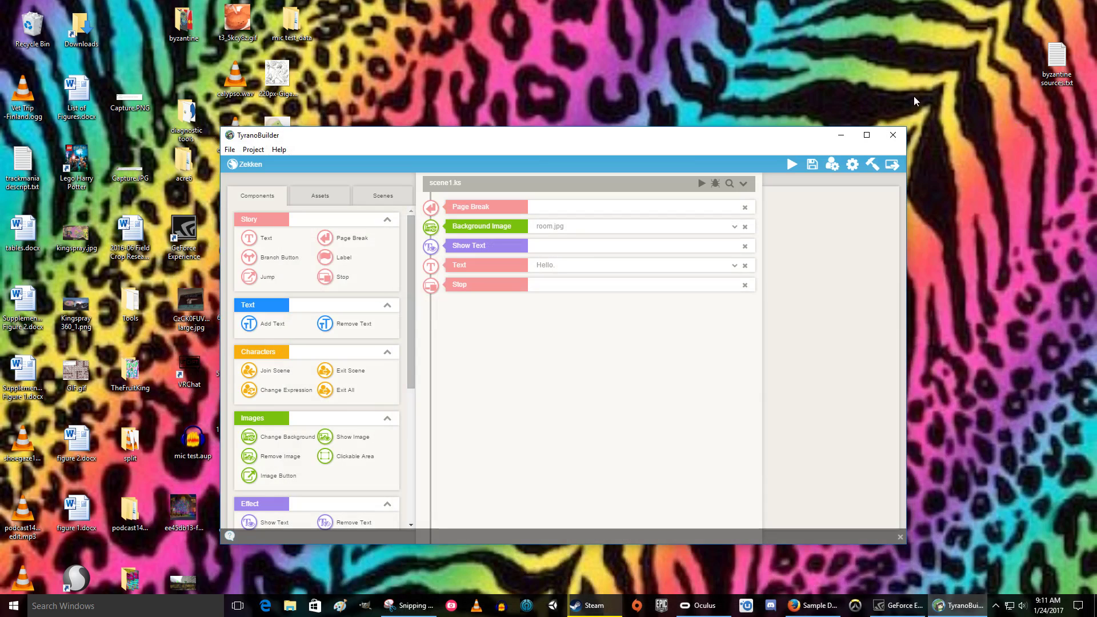
Maximize the editor and enable Live2D Components in Add-in Components, accepting the license.
{"action": "left_click", "coordinate": [864, 136]}
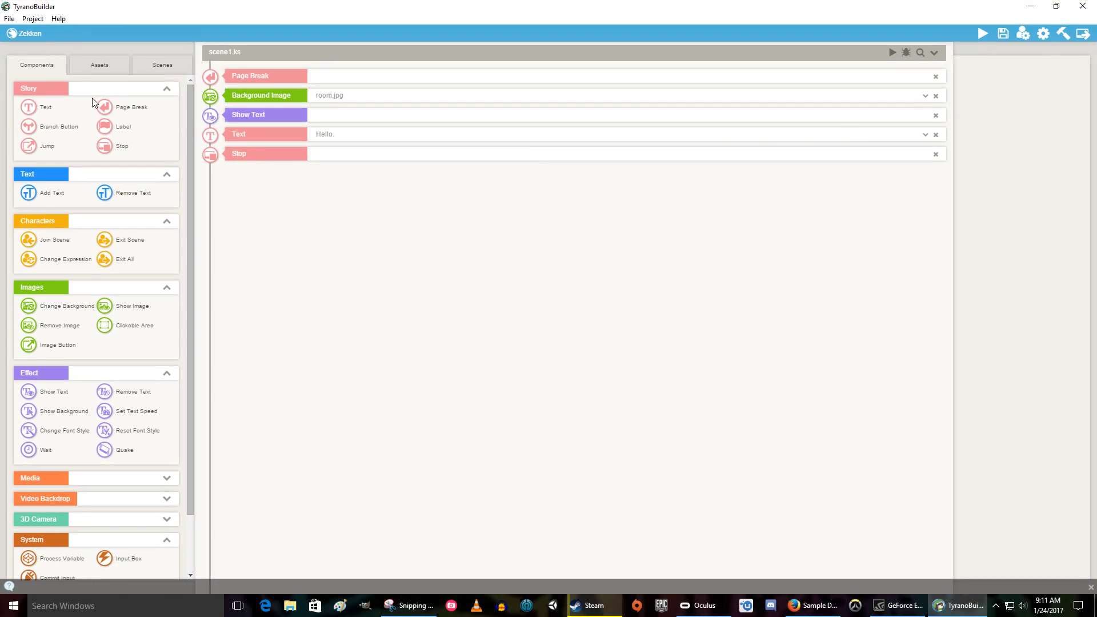
{"action": "left_click", "coordinate": [9, 20]}
{"action": "mouse_move", "coordinate": [32, 23]}
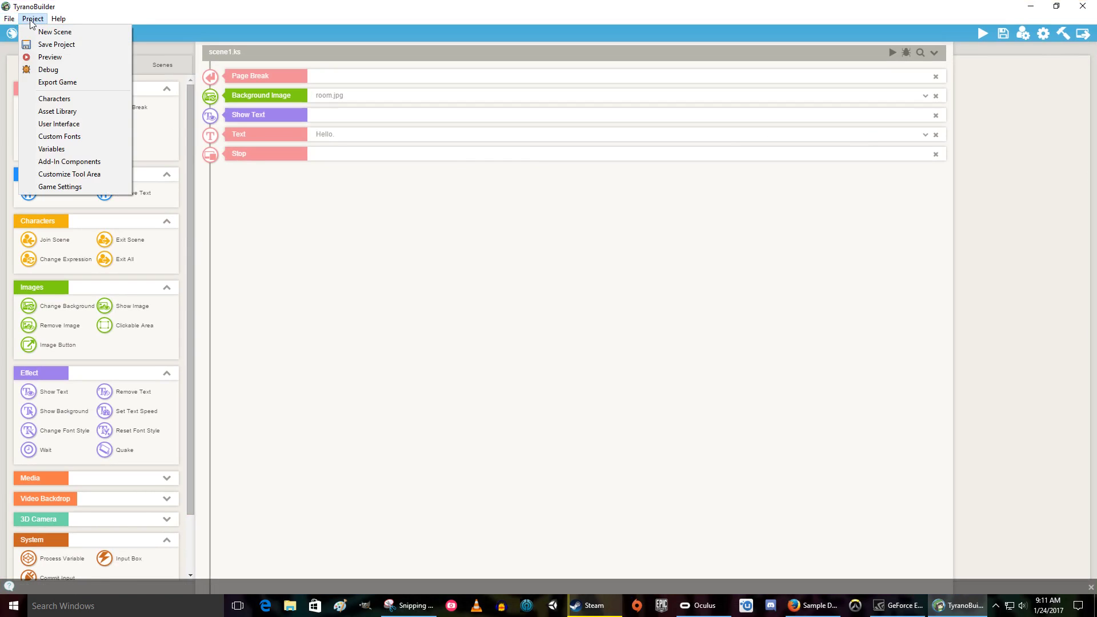
{"action": "left_click", "coordinate": [49, 161]}
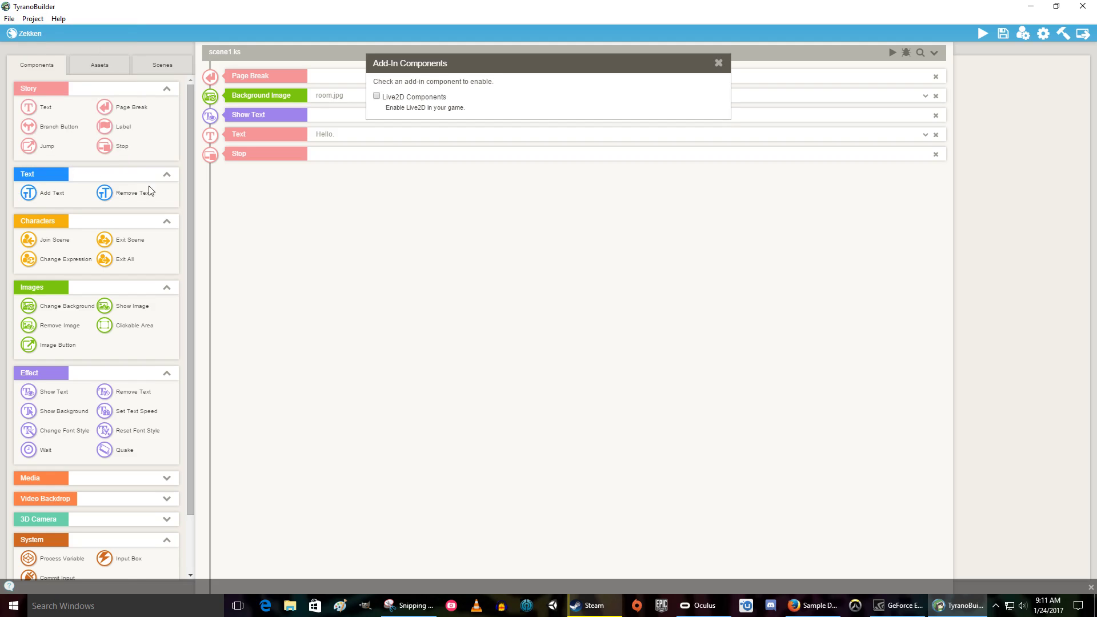
{"action": "left_click", "coordinate": [378, 96]}
{"action": "left_click", "coordinate": [569, 140]}
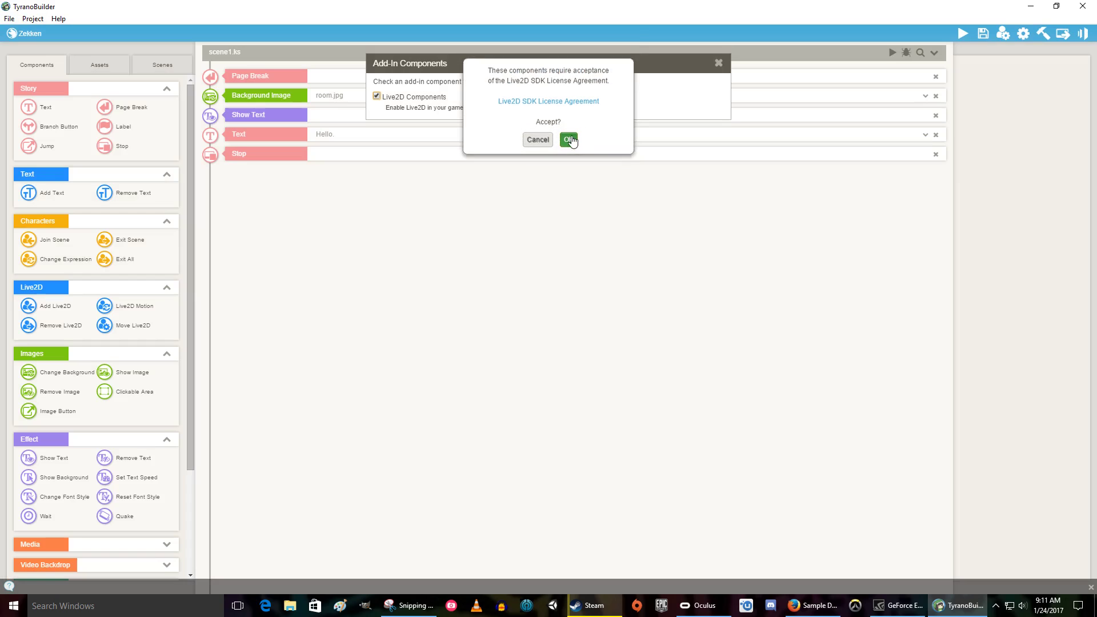
{"action": "left_click", "coordinate": [718, 63]}
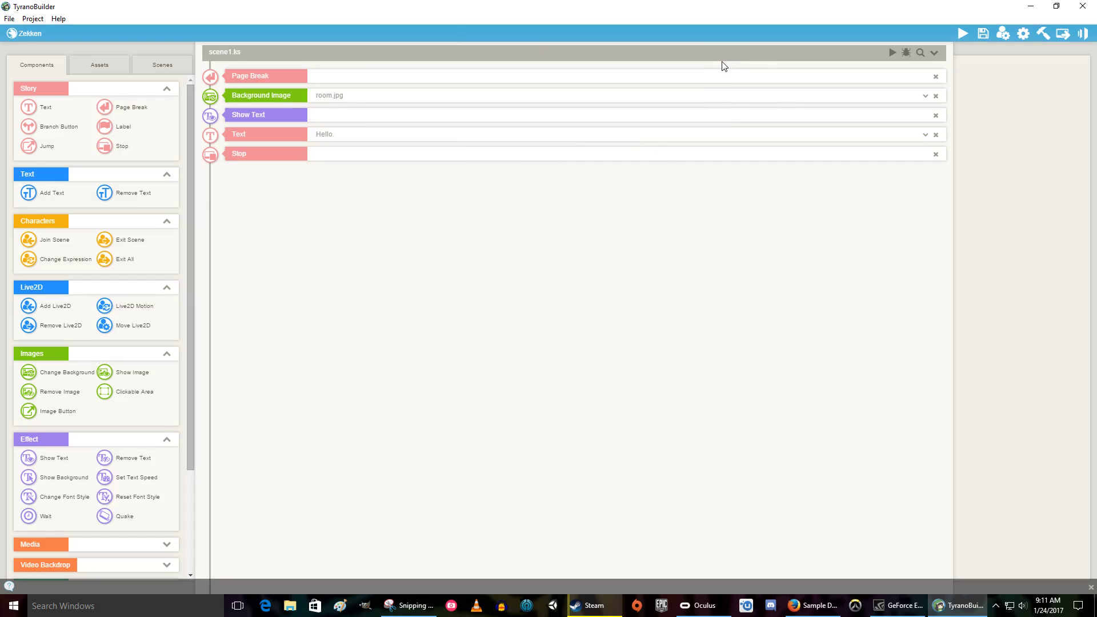
From Add Live2D, extract wanko_runtime.zip in the Live2d models folder.
{"action": "left_click", "coordinate": [1084, 34]}
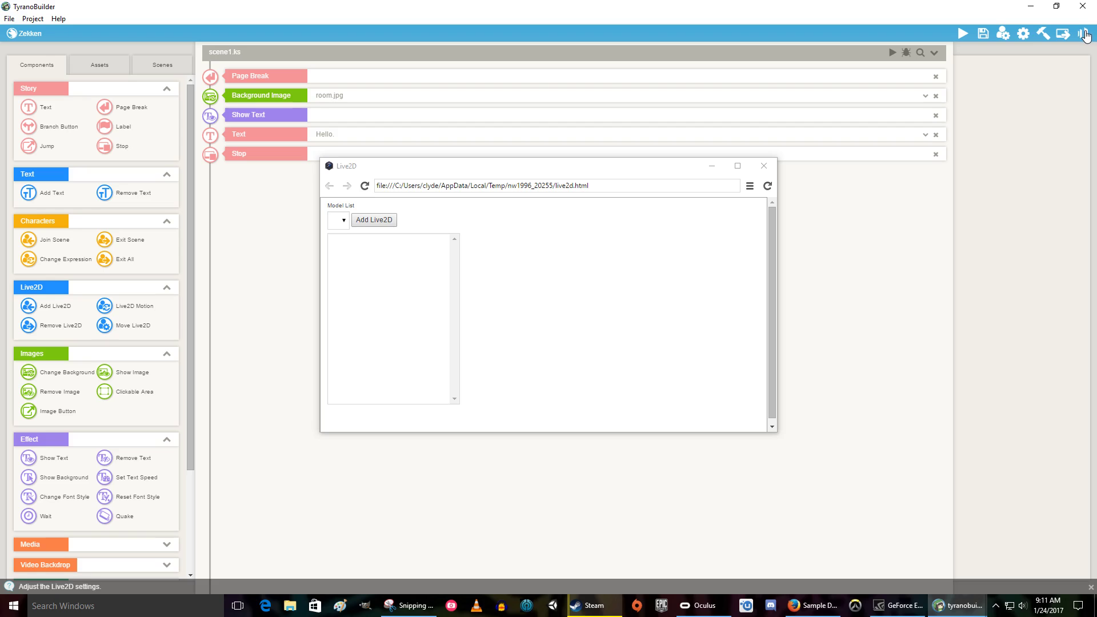
{"action": "left_click", "coordinate": [364, 220]}
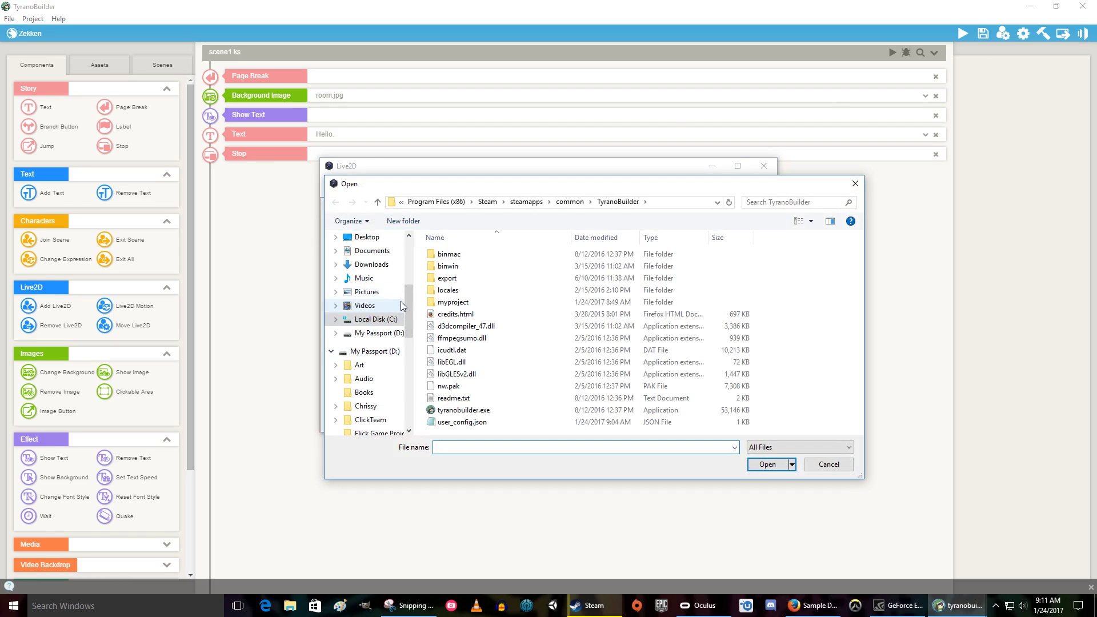
{"action": "left_click_drag", "start_coordinate": [409, 312], "coordinate": [403, 386]}
{"action": "left_click", "coordinate": [377, 415]}
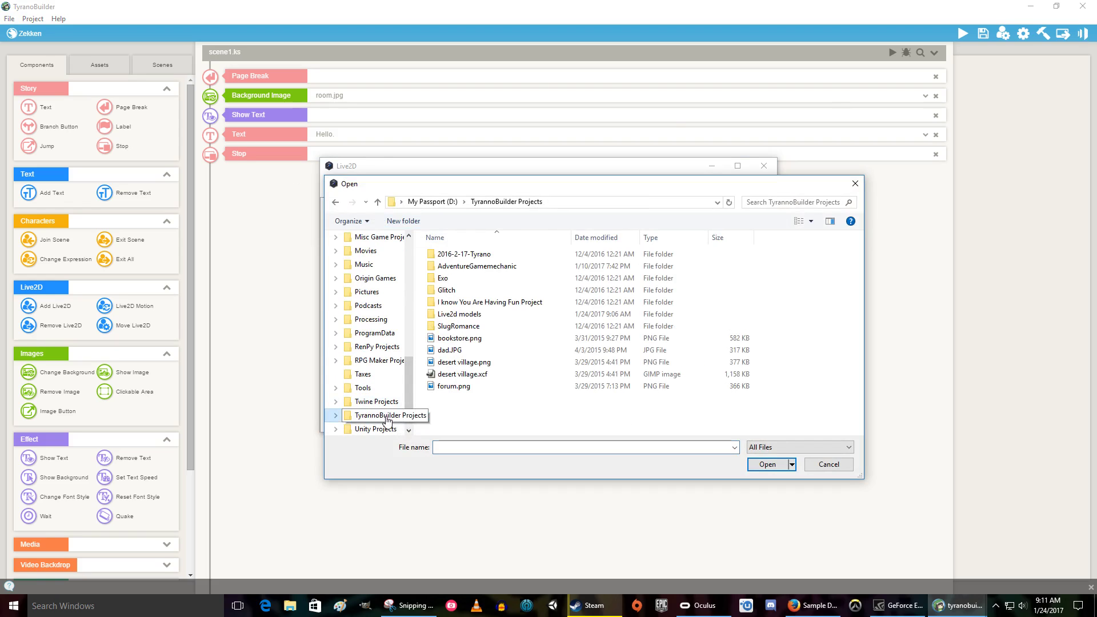
{"action": "double_click", "coordinate": [462, 316]}
{"action": "left_click", "coordinate": [514, 259]}
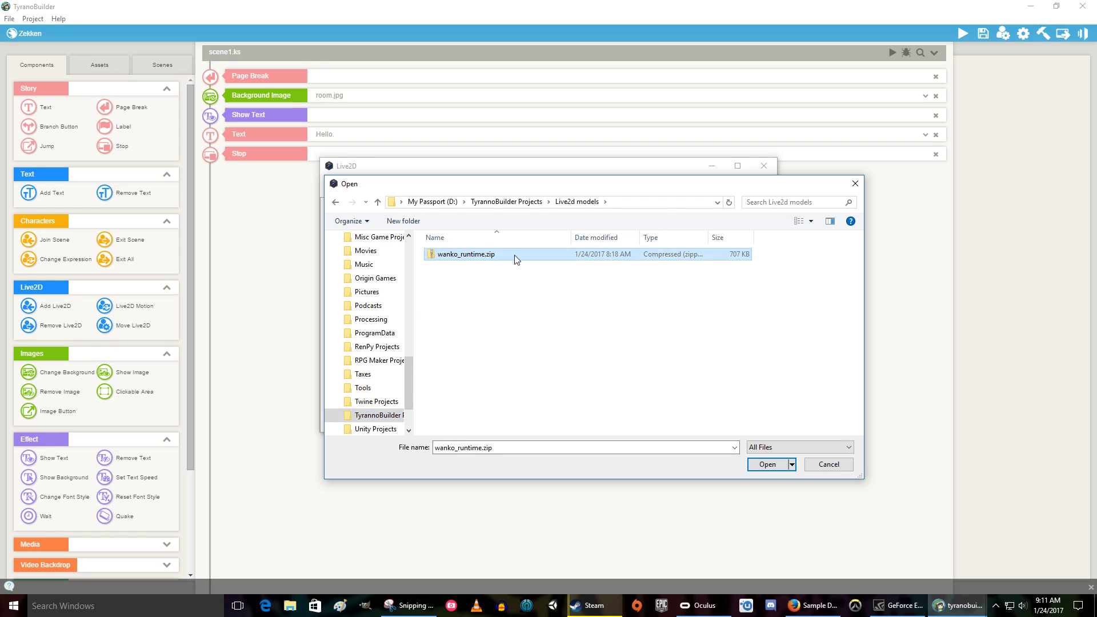
{"action": "right_click", "coordinate": [457, 259]}
{"action": "left_click", "coordinate": [491, 309]}
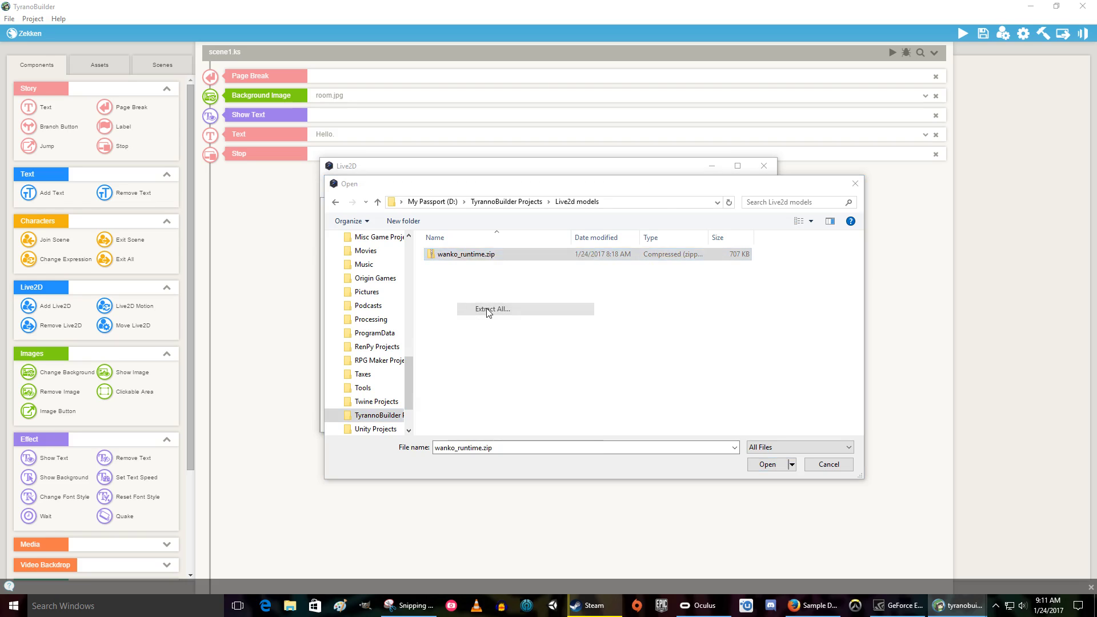
{"action": "left_click", "coordinate": [645, 411]}
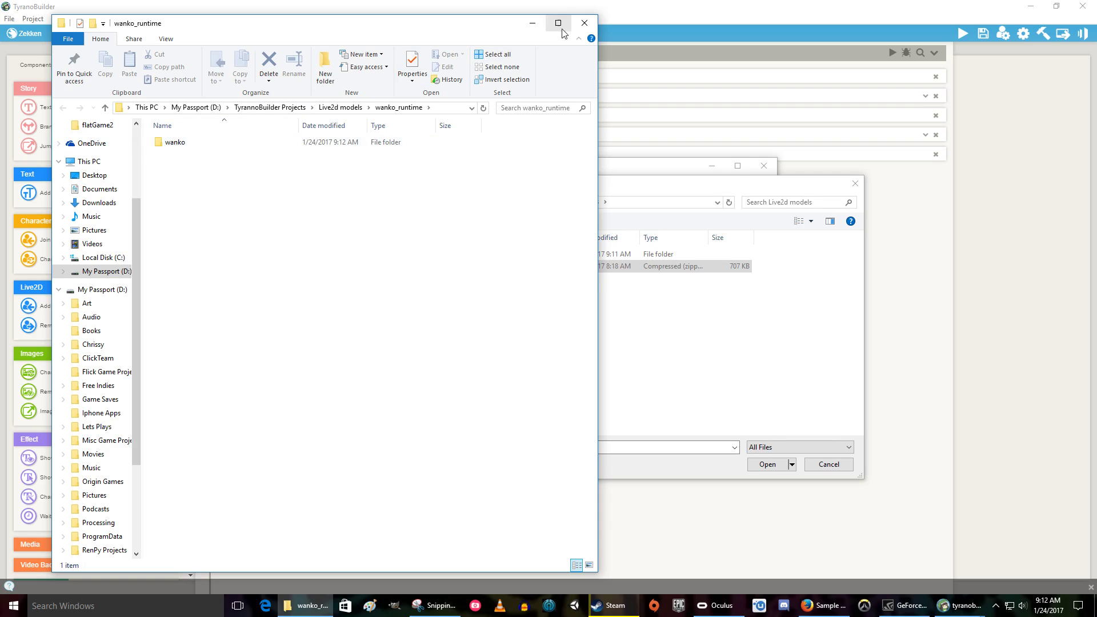
{"action": "left_click", "coordinate": [584, 23]}
Browse into wanko_runtime\wanko and select wanko.model.json.
{"action": "left_click", "coordinate": [461, 257]}
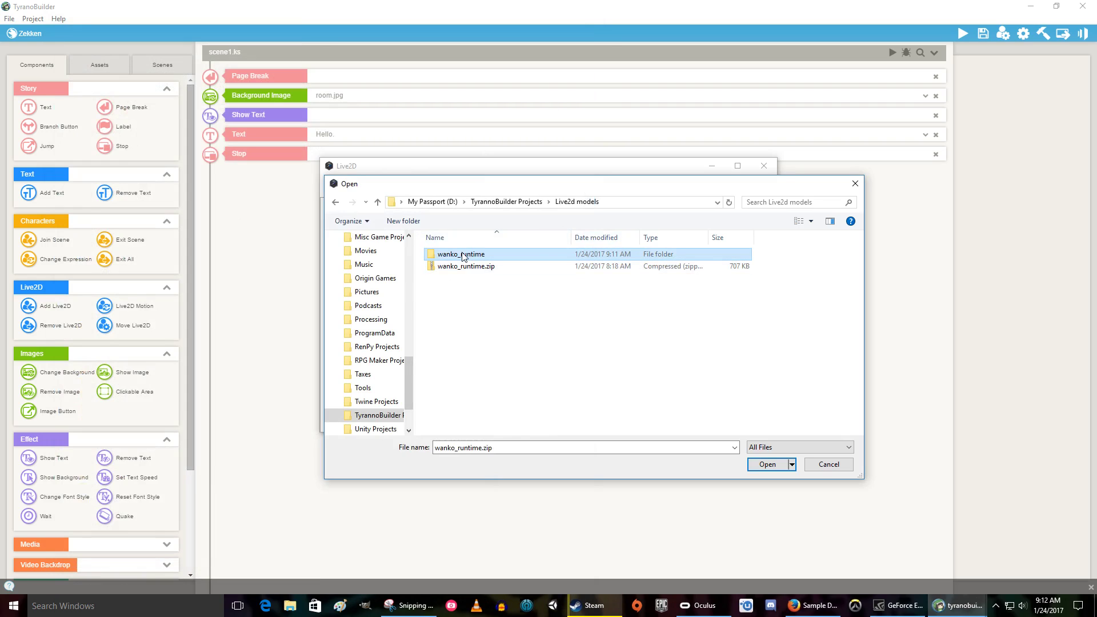
{"action": "double_click", "coordinate": [468, 257]}
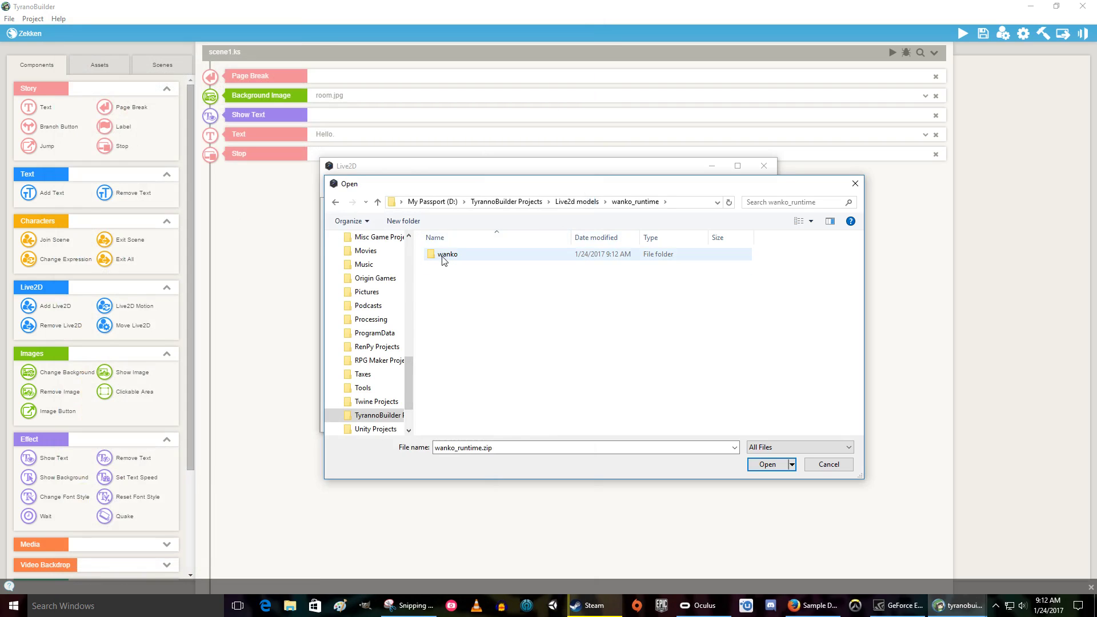
{"action": "double_click", "coordinate": [444, 256]}
{"action": "double_click", "coordinate": [336, 204]}
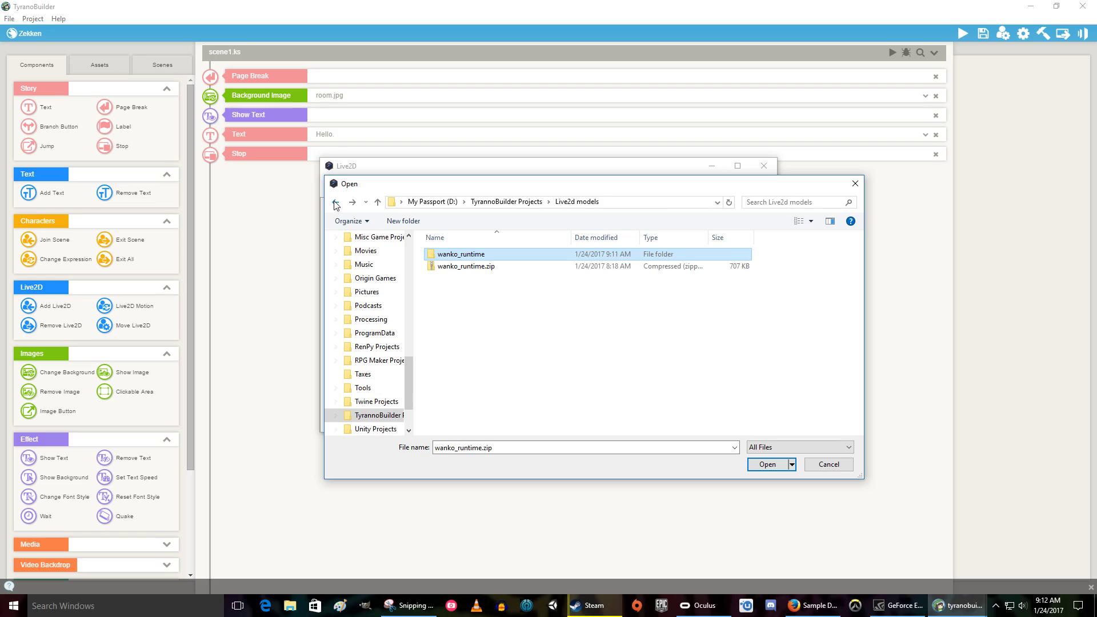
{"action": "double_click", "coordinate": [471, 256]}
{"action": "double_click", "coordinate": [459, 256]}
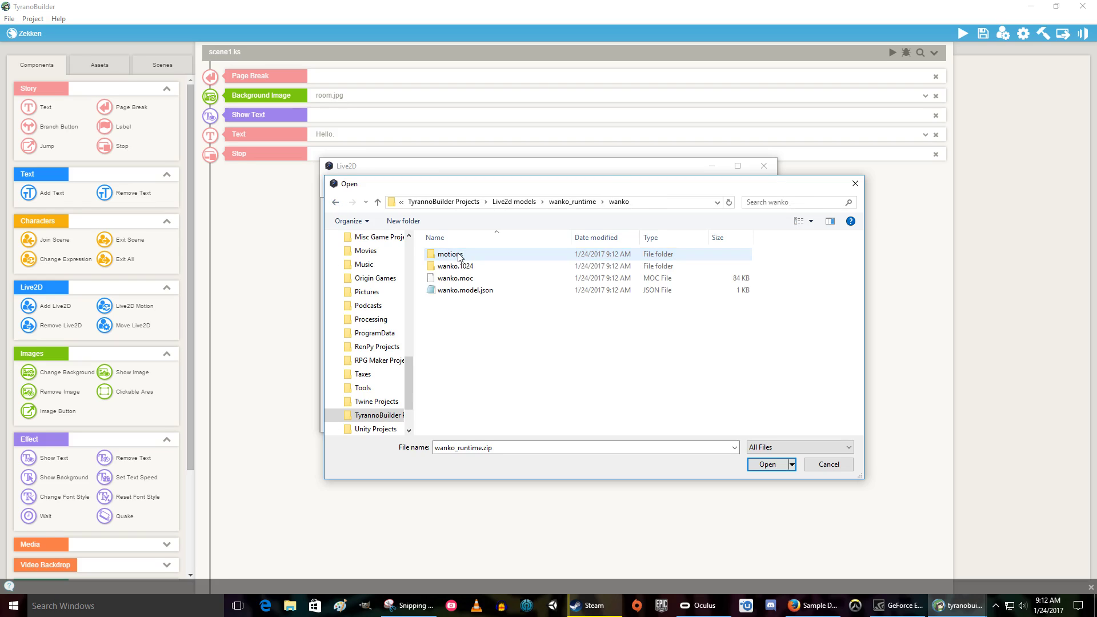
{"action": "left_click", "coordinate": [470, 292]}
Load wanko.model.json, dismiss the confirmation, and preview touch_03, idle_02, touch_06 and shake_02.
{"action": "double_click", "coordinate": [470, 292]}
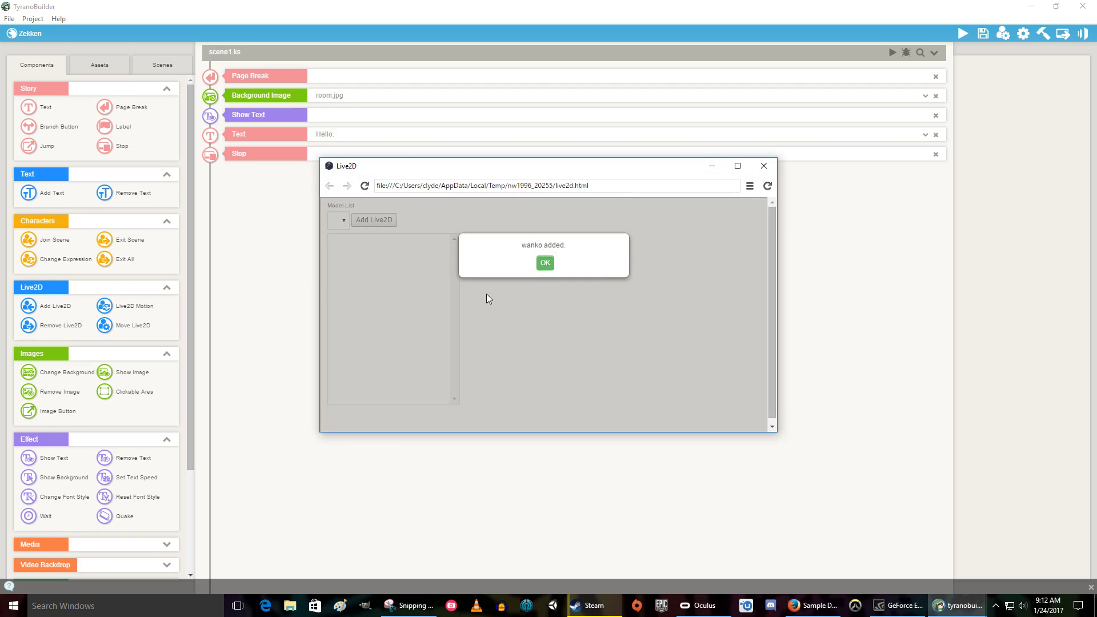
{"action": "left_click", "coordinate": [545, 256]}
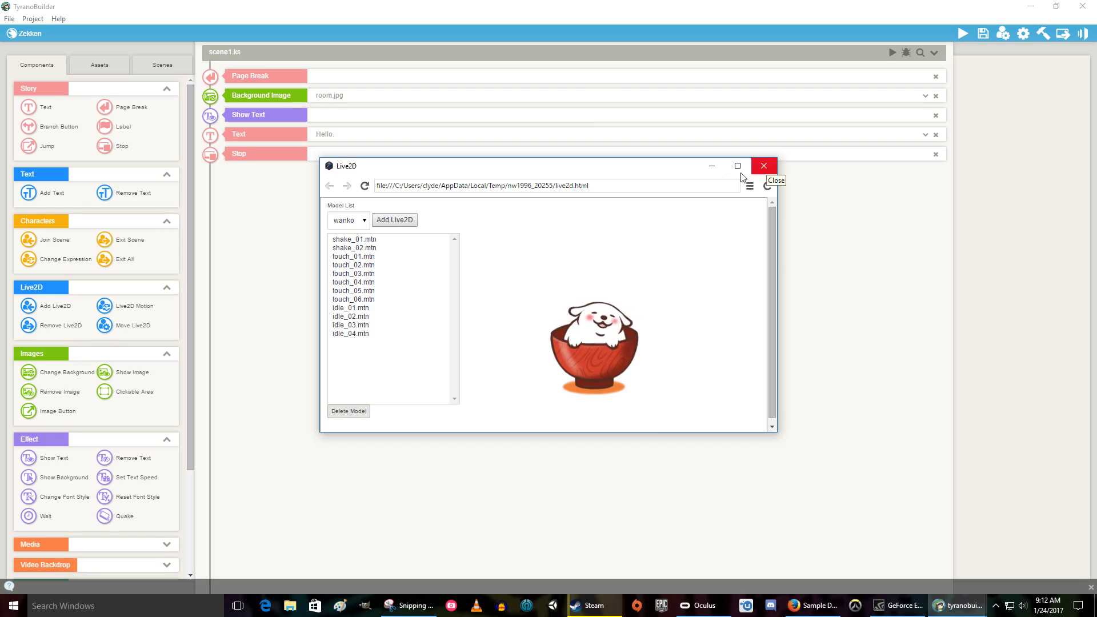
{"action": "left_click", "coordinate": [351, 274]}
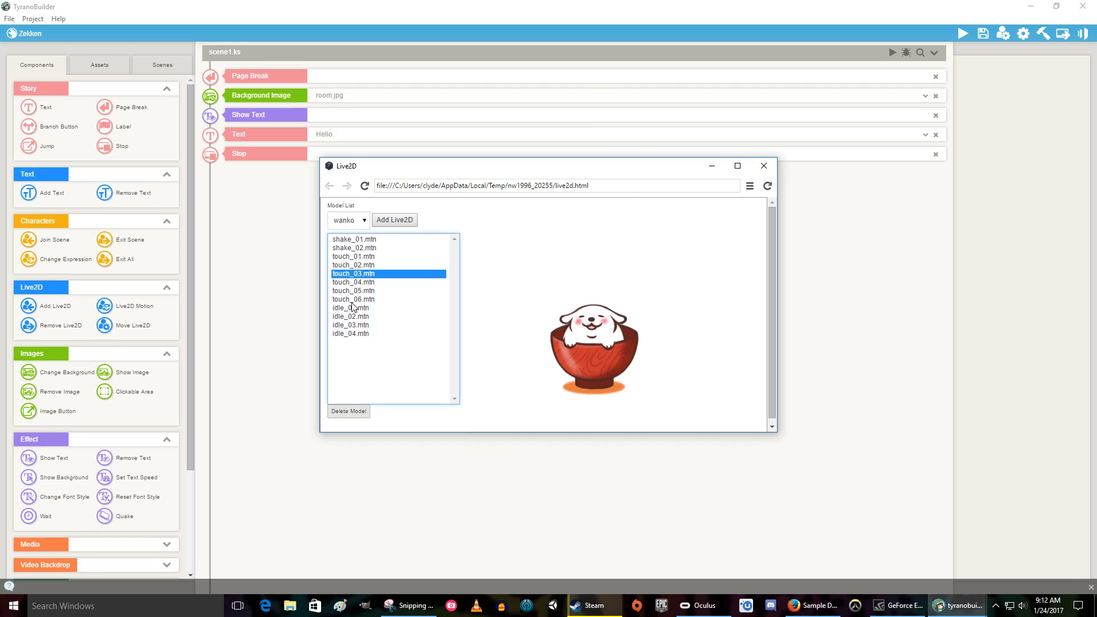
{"action": "left_click", "coordinate": [360, 300]}
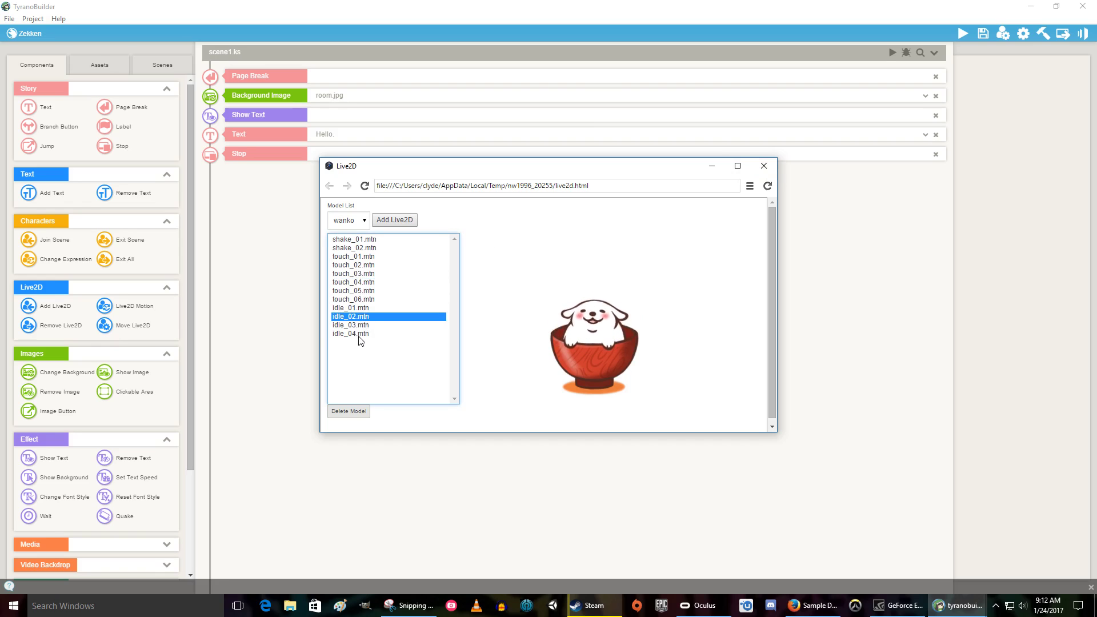
{"action": "left_click", "coordinate": [366, 300]}
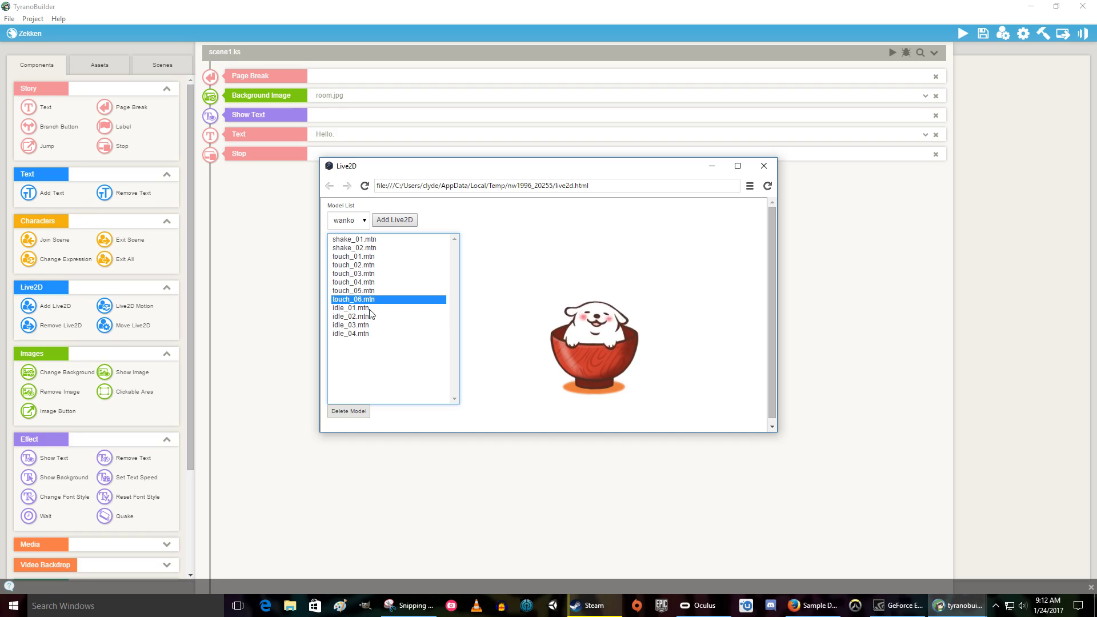
{"action": "left_click", "coordinate": [362, 249]}
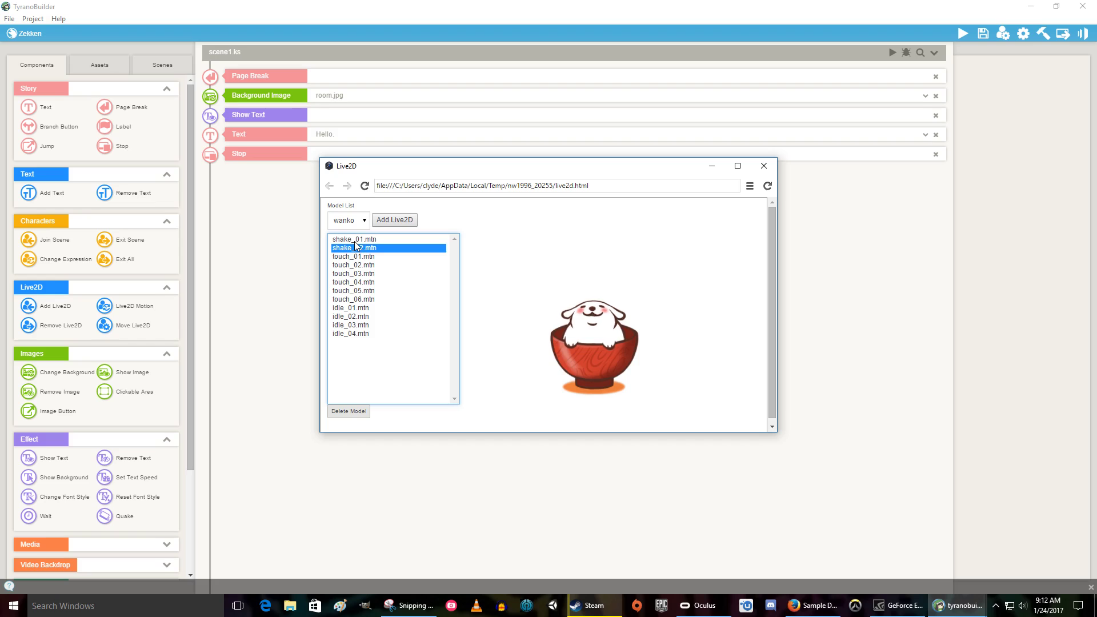
Preview shake_01, touch_05 through touch_02, idle_04 and touch_06, then close Live2D settings.
{"action": "left_click", "coordinate": [354, 241]}
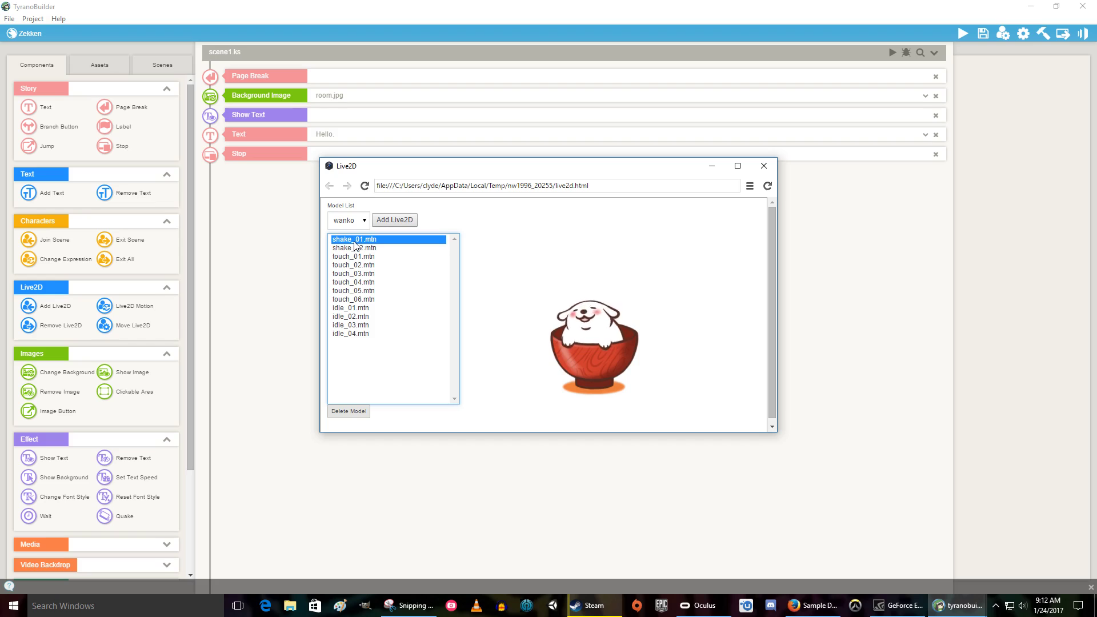
{"action": "left_click", "coordinate": [360, 292]}
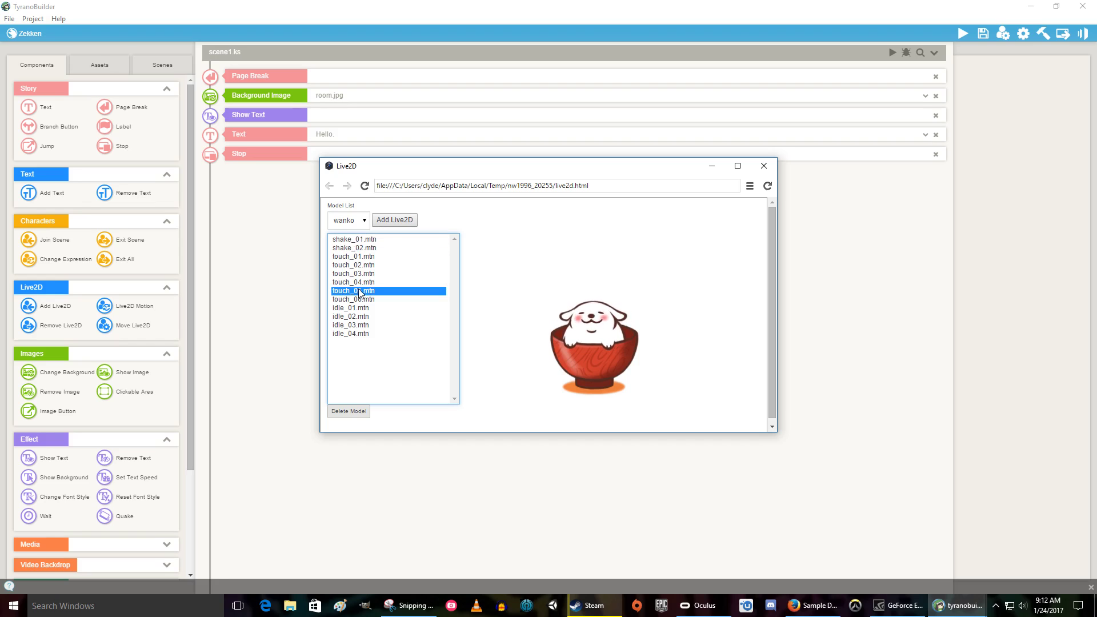
{"action": "left_click", "coordinate": [352, 281]}
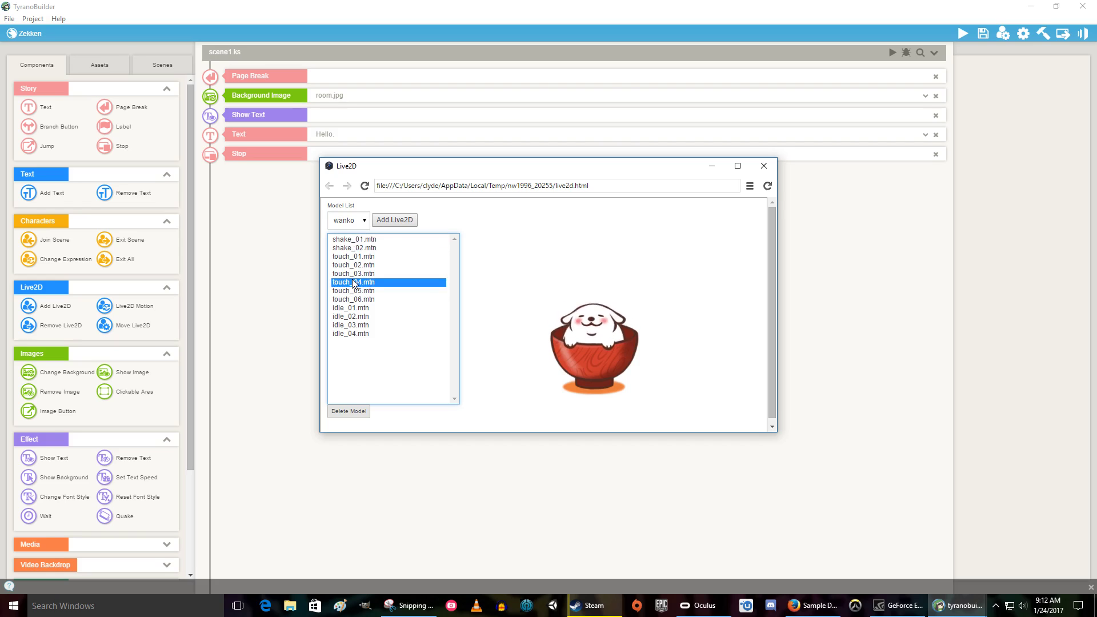
{"action": "left_click", "coordinate": [351, 274]}
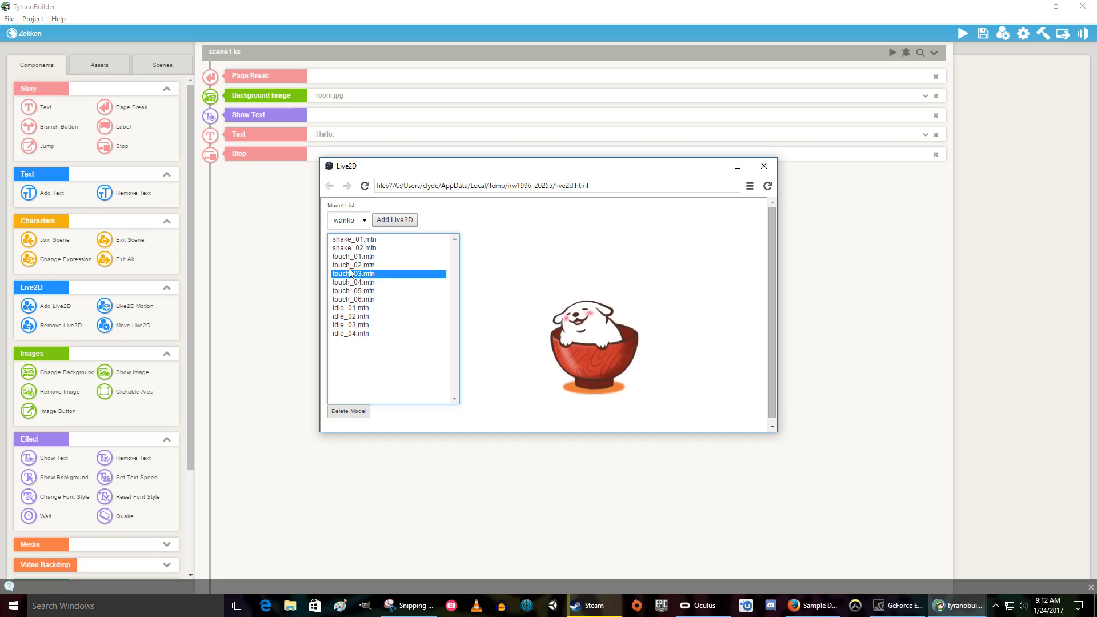
{"action": "left_click", "coordinate": [353, 265]}
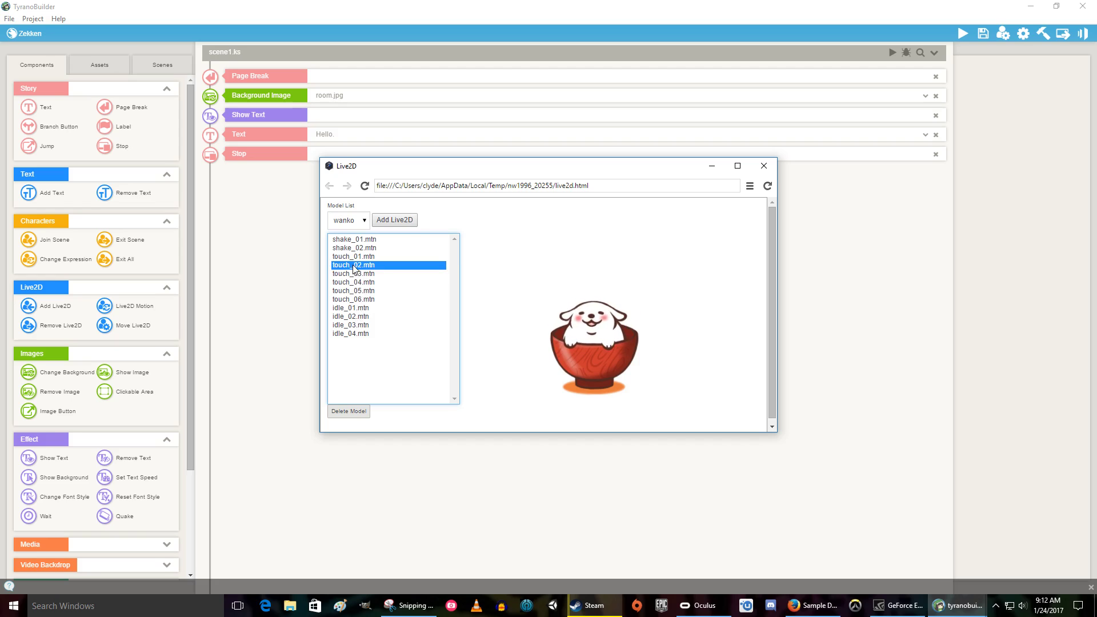
{"action": "left_click", "coordinate": [358, 335]}
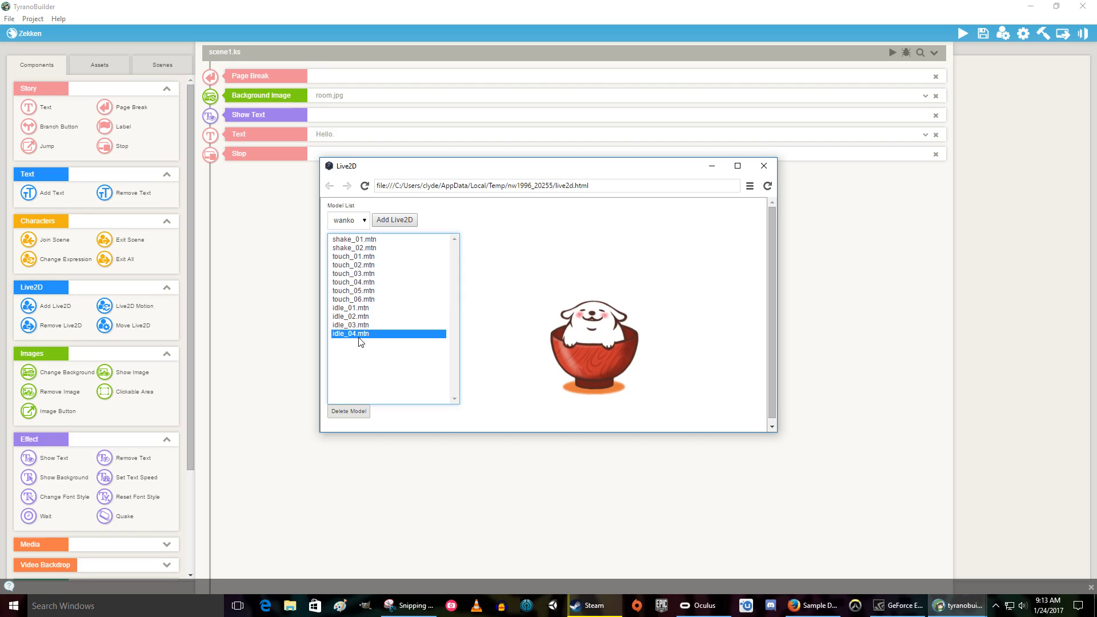
{"action": "left_click", "coordinate": [348, 300]}
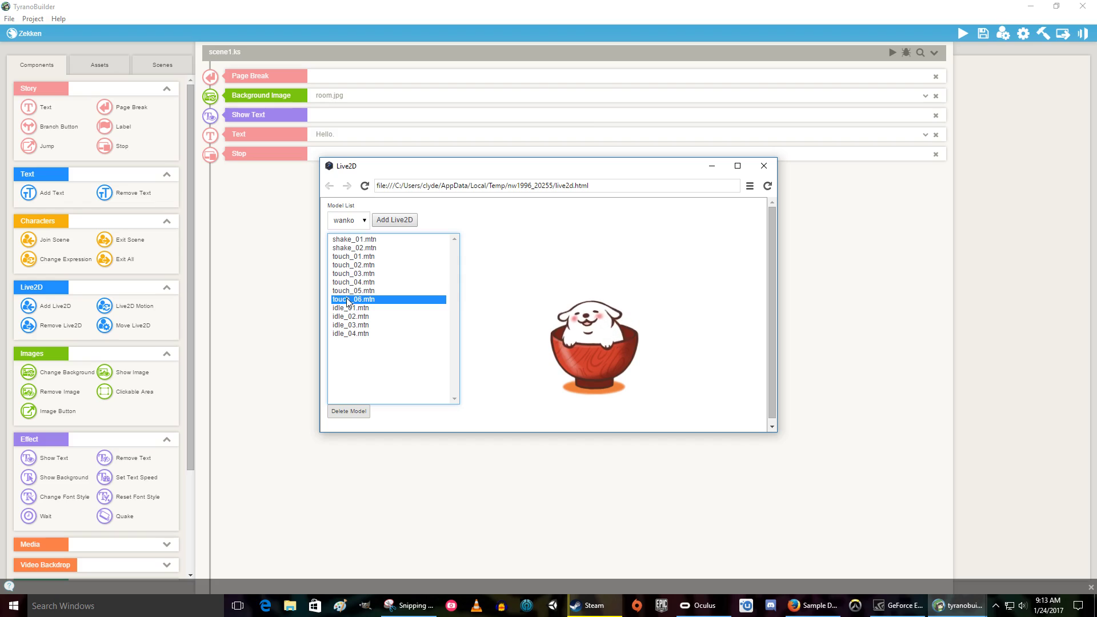
{"action": "left_click", "coordinate": [364, 335]}
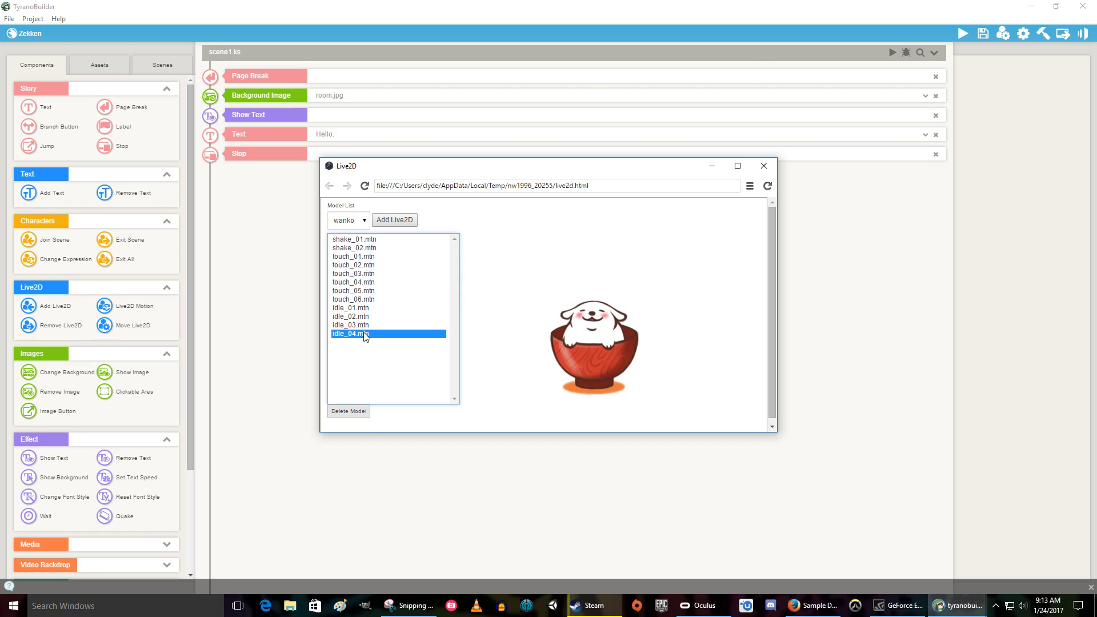
{"action": "left_click", "coordinate": [764, 166]}
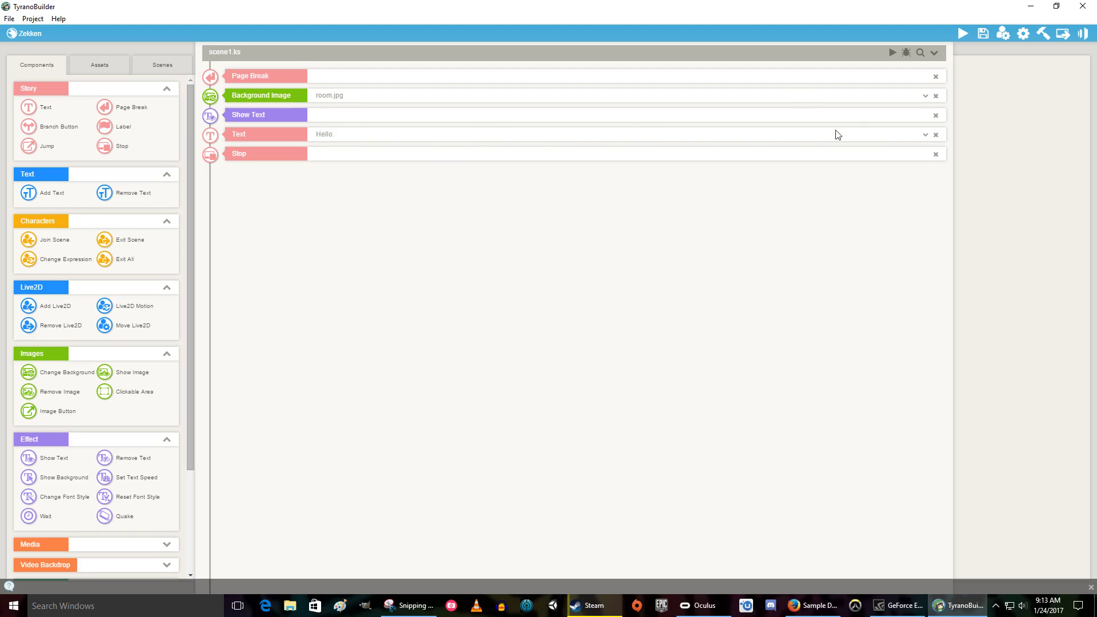
Delete the Show Text and Hello. steps and add a wanko Live2D step before Stop.
{"action": "left_click", "coordinate": [936, 116]}
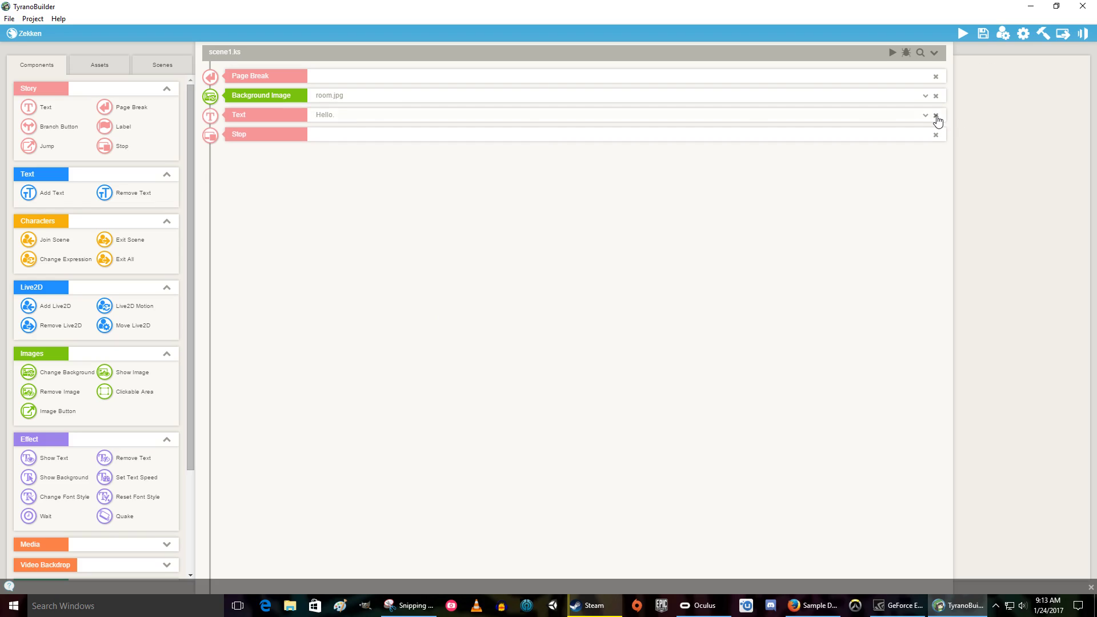
{"action": "left_click", "coordinate": [936, 116]}
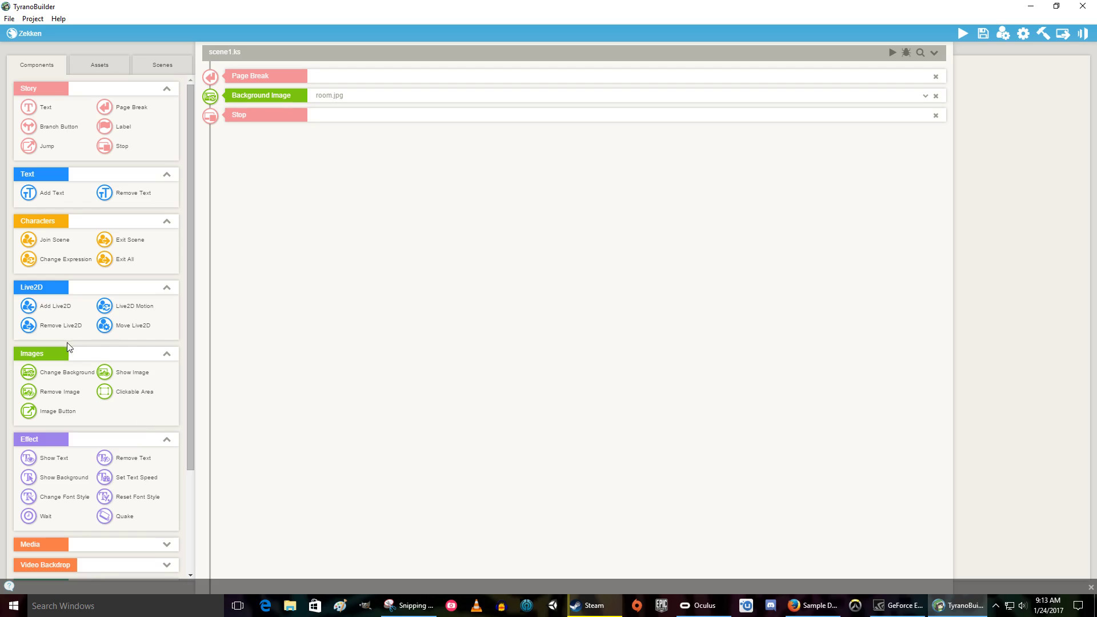
{"action": "left_click_drag", "start_coordinate": [54, 308], "coordinate": [350, 114]}
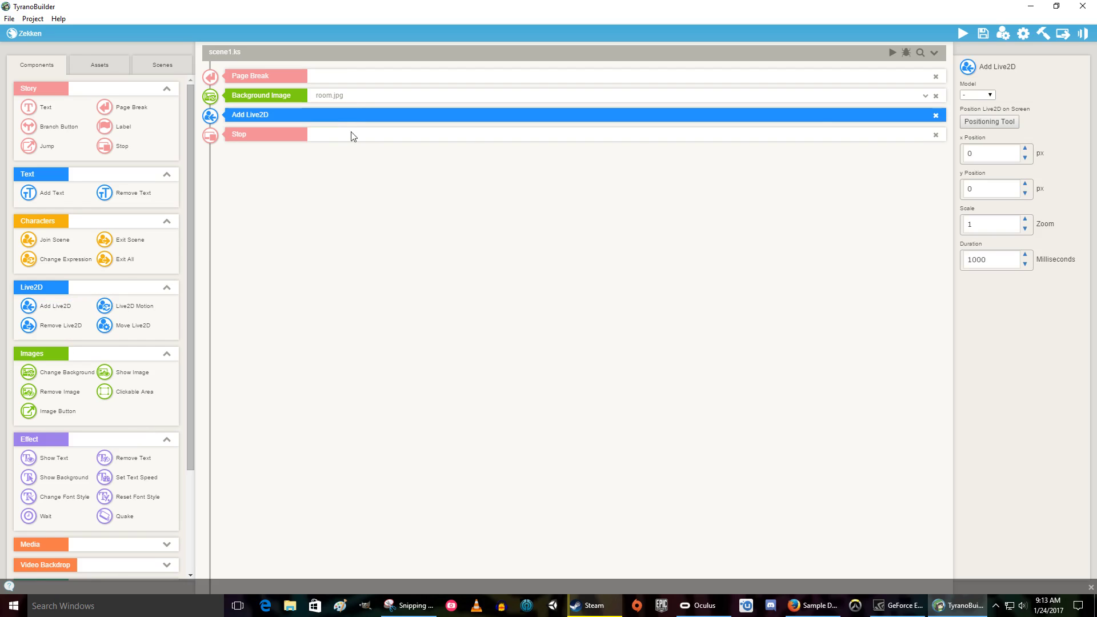
{"action": "left_click", "coordinate": [977, 95]}
{"action": "left_click", "coordinate": [981, 113]}
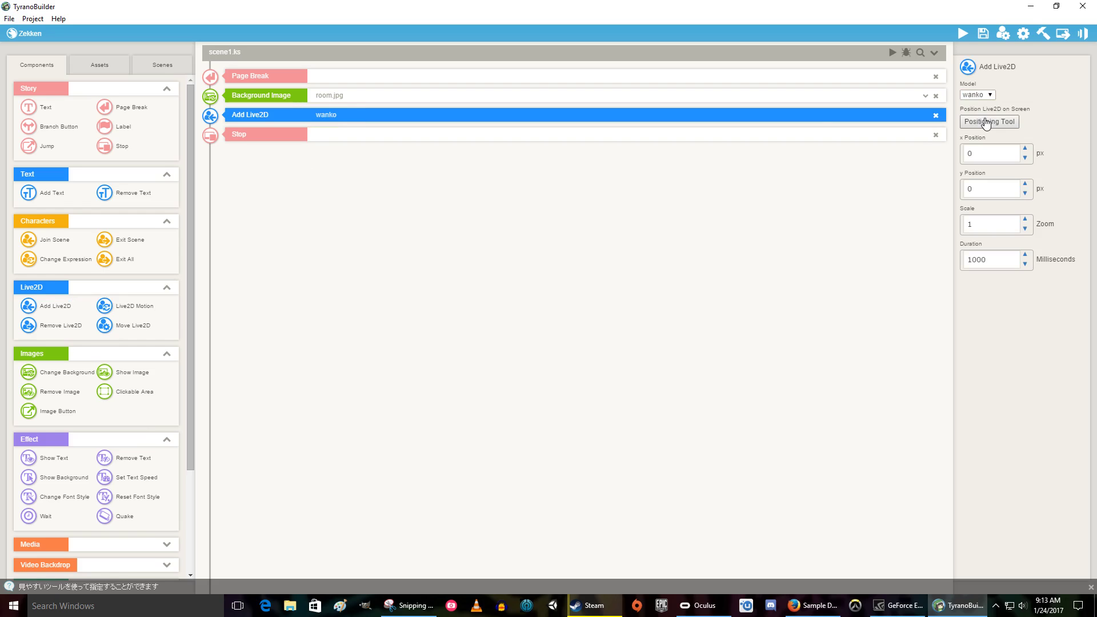
{"action": "left_click", "coordinate": [987, 121]}
Drag the dog onto the right-hand desk at position 281, -128 and accept.
{"action": "left_click_drag", "start_coordinate": [572, 457], "coordinate": [730, 387]}
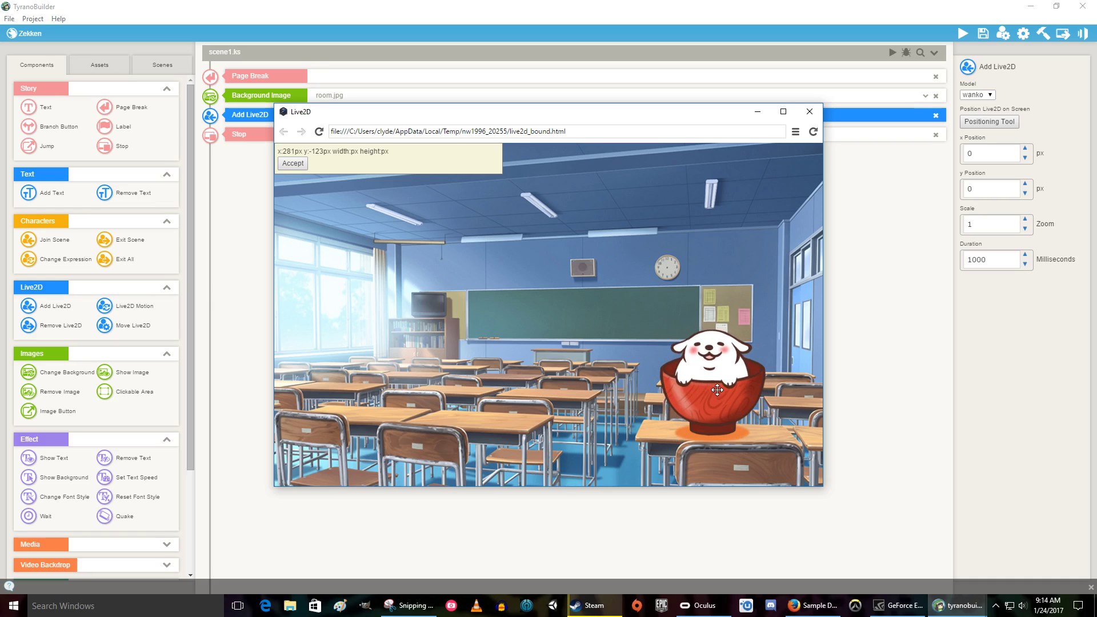
{"action": "left_click_drag", "start_coordinate": [720, 397], "coordinate": [719, 394]}
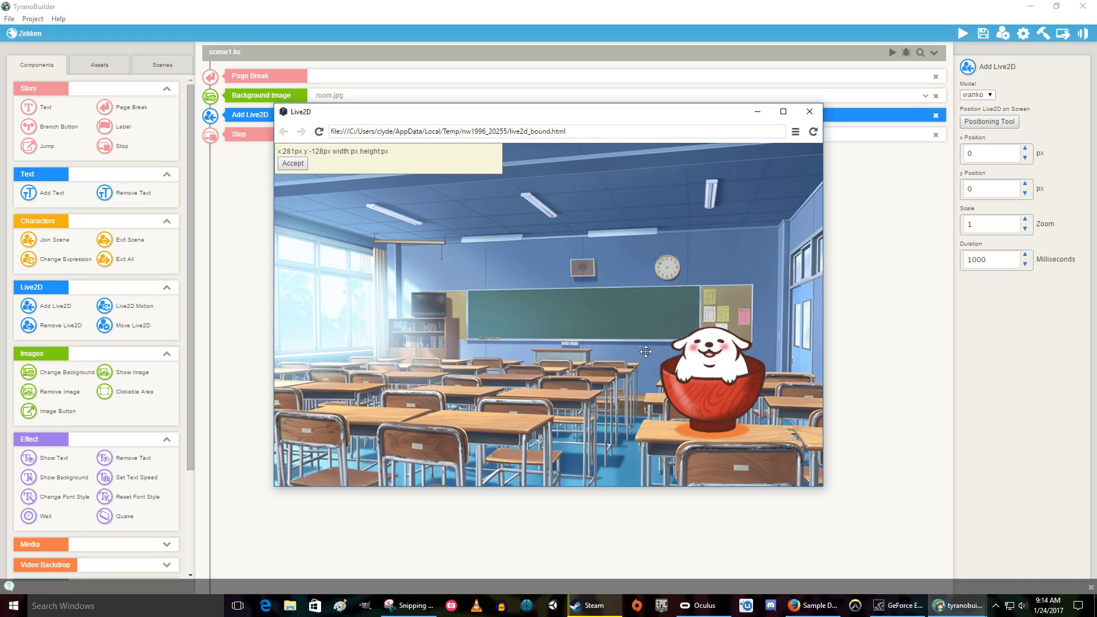
{"action": "left_click", "coordinate": [294, 163]}
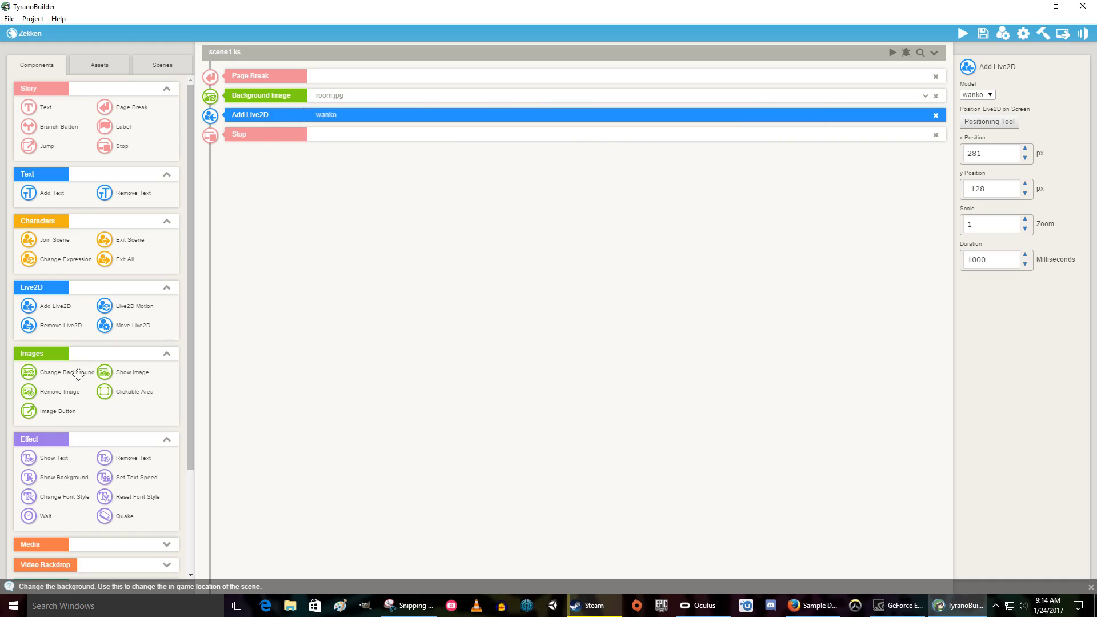
Add a Clickable Area over the dog's head at 771, 255, sized 222×100 px, followed by a Label.
{"action": "left_click_drag", "start_coordinate": [111, 390], "coordinate": [338, 137]}
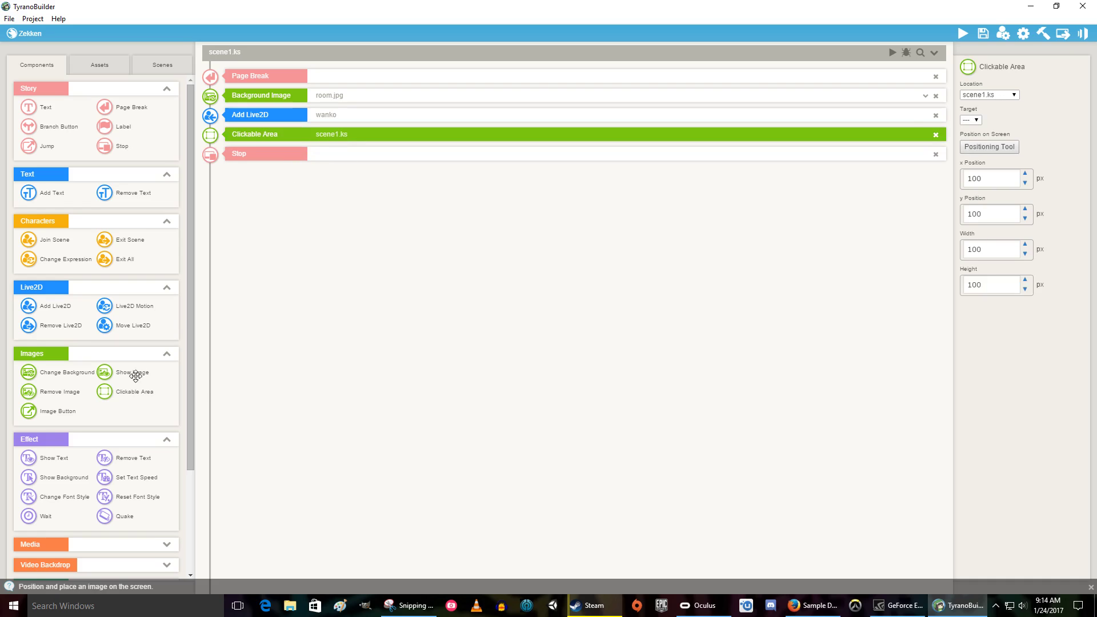
{"action": "left_click", "coordinate": [989, 147]}
{"action": "left_click_drag", "start_coordinate": [362, 165], "coordinate": [646, 249]}
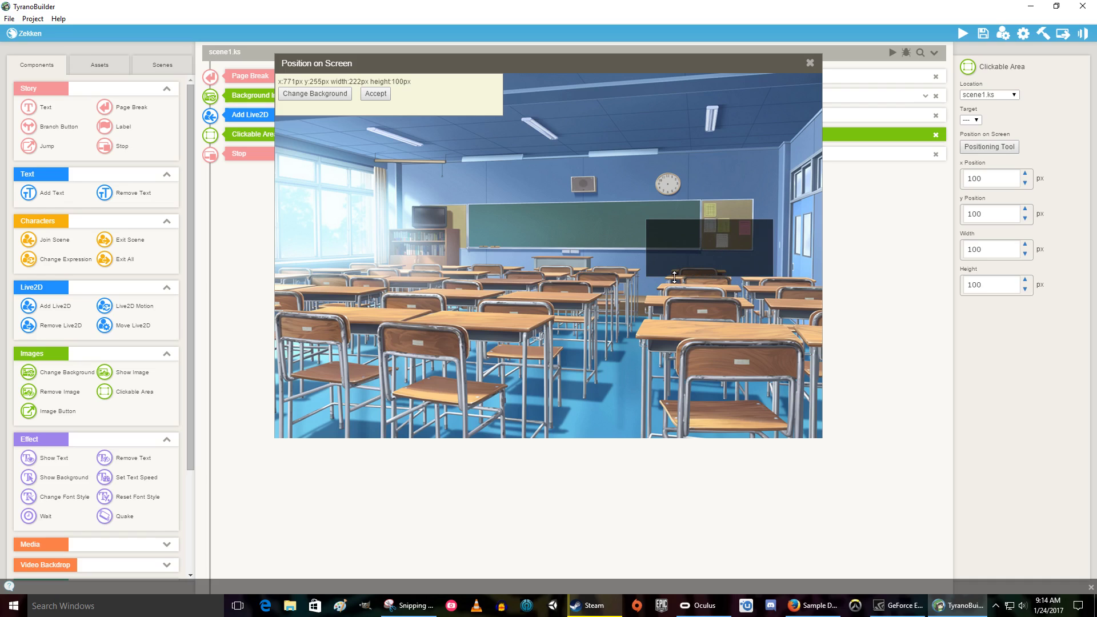
{"action": "left_click", "coordinate": [375, 94]}
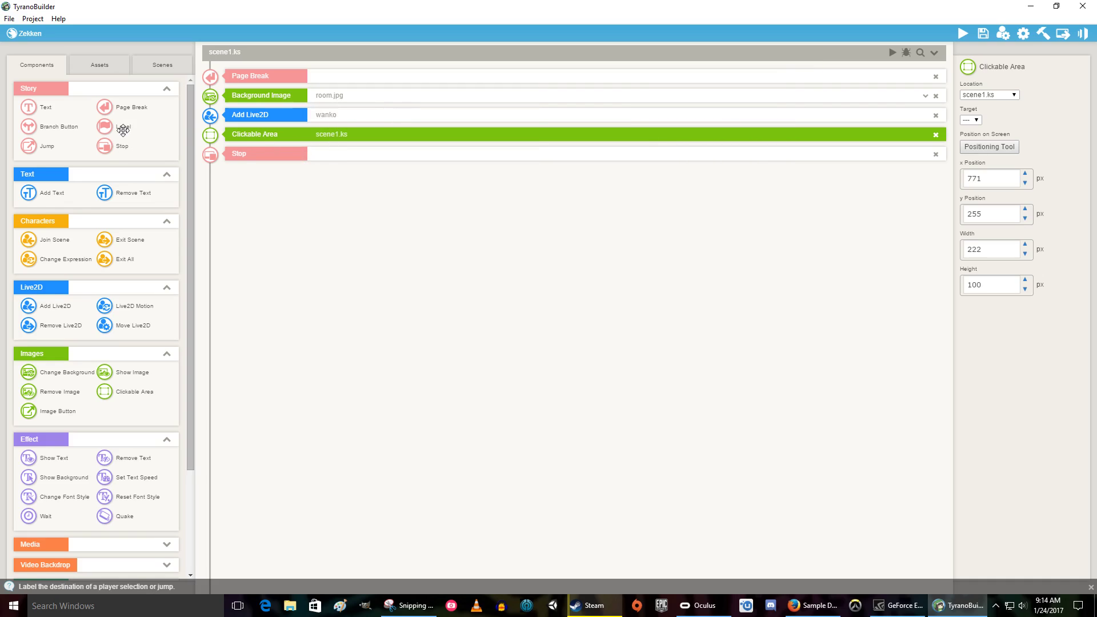
{"action": "left_click_drag", "start_coordinate": [123, 129], "coordinate": [271, 159]}
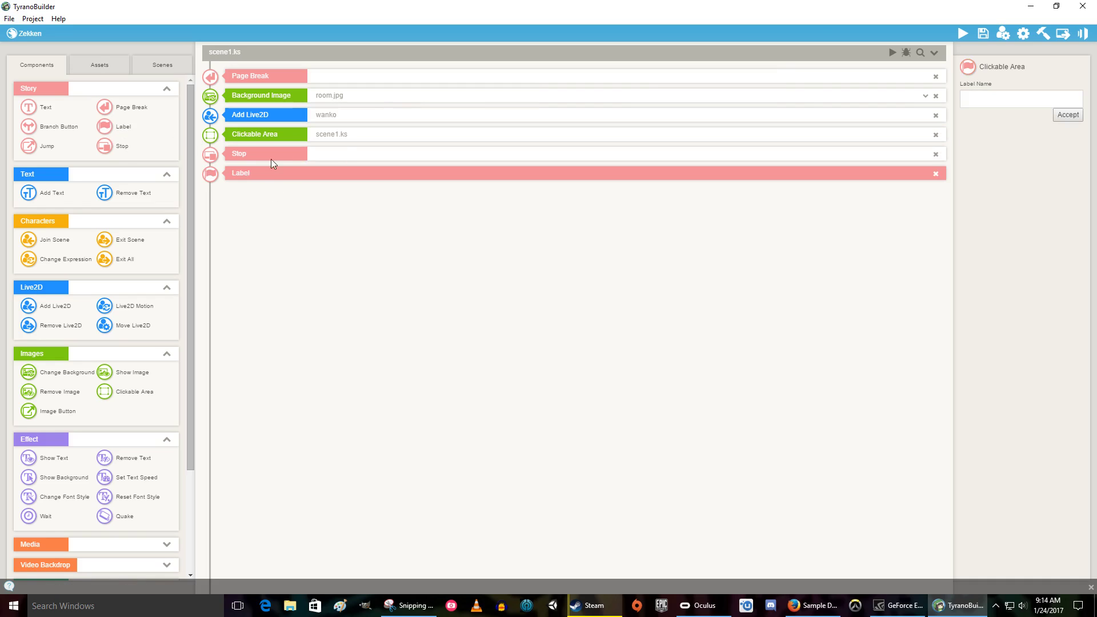
Add a Stop after the new Label and name that label head.
{"action": "left_click_drag", "start_coordinate": [120, 147], "coordinate": [281, 184]}
{"action": "left_click", "coordinate": [264, 173]}
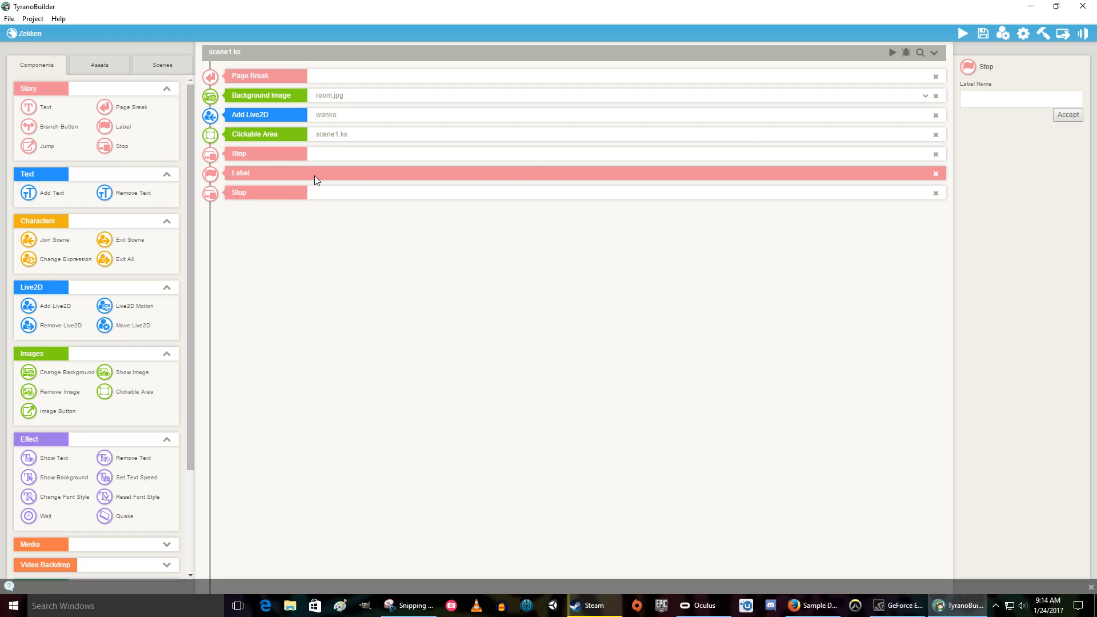
{"action": "left_click", "coordinate": [981, 100]}
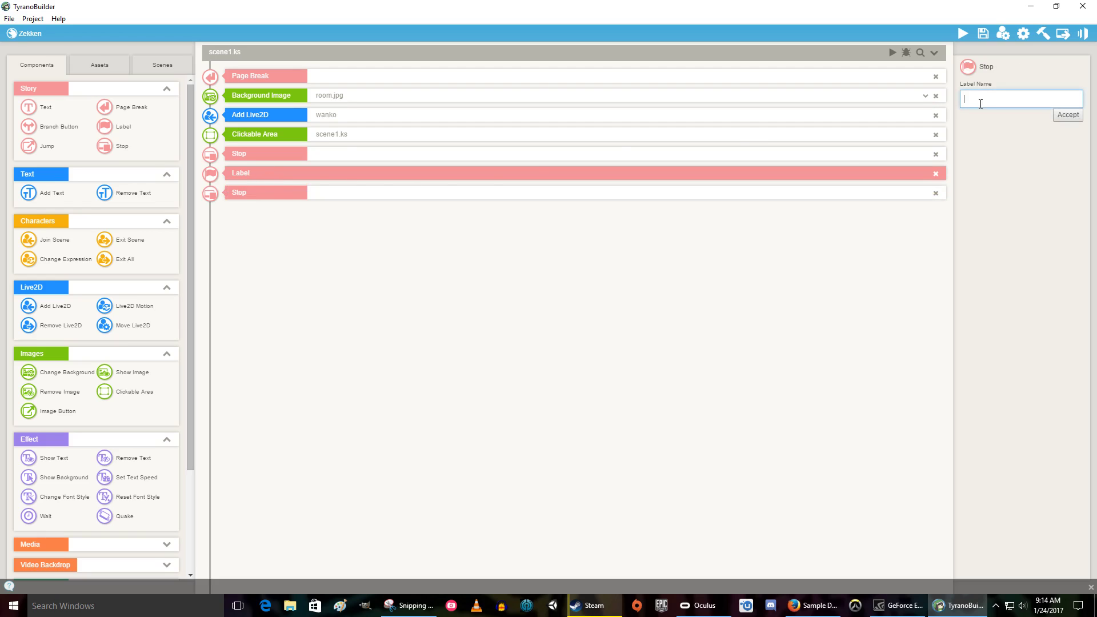
{"action": "left_click", "coordinate": [1068, 115]}
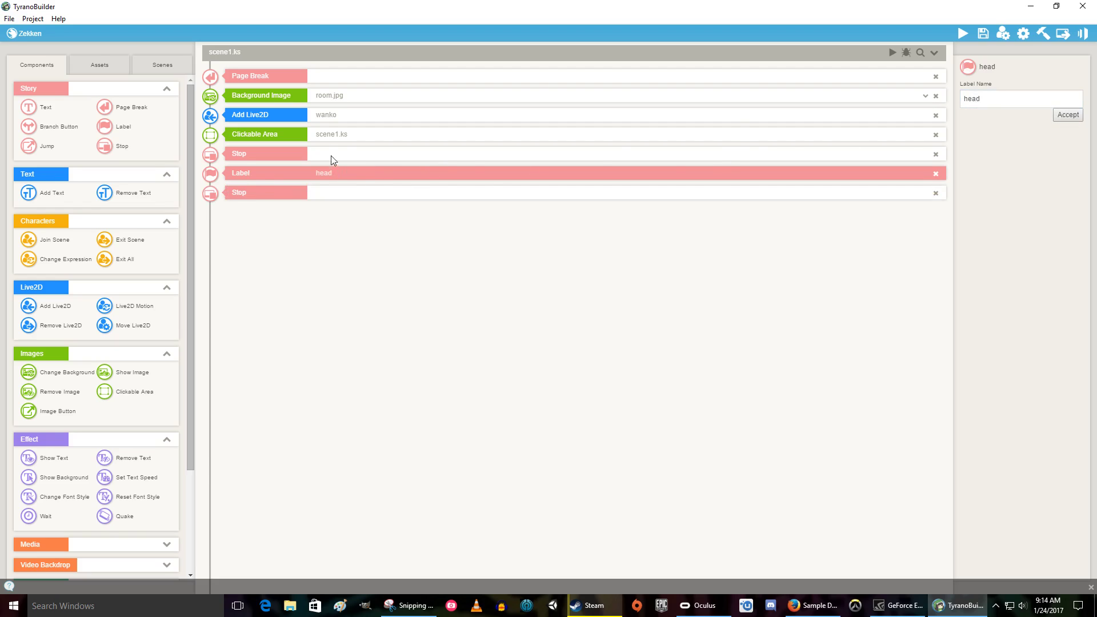
Set the first Clickable Area's jump target to *head.
{"action": "left_click", "coordinate": [330, 139]}
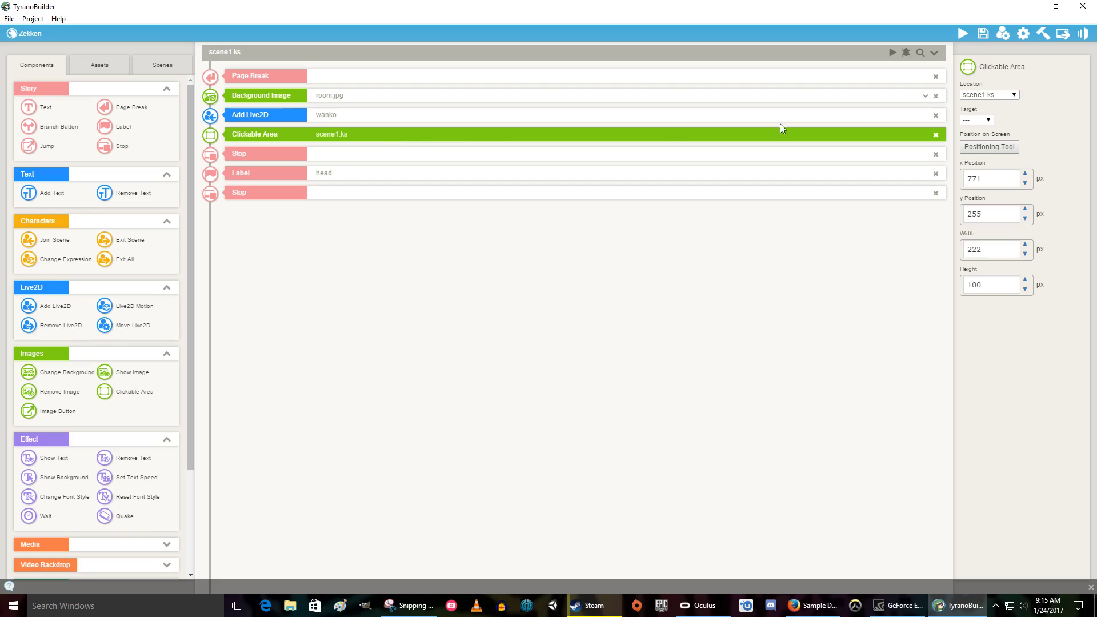
{"action": "left_click", "coordinate": [987, 120]}
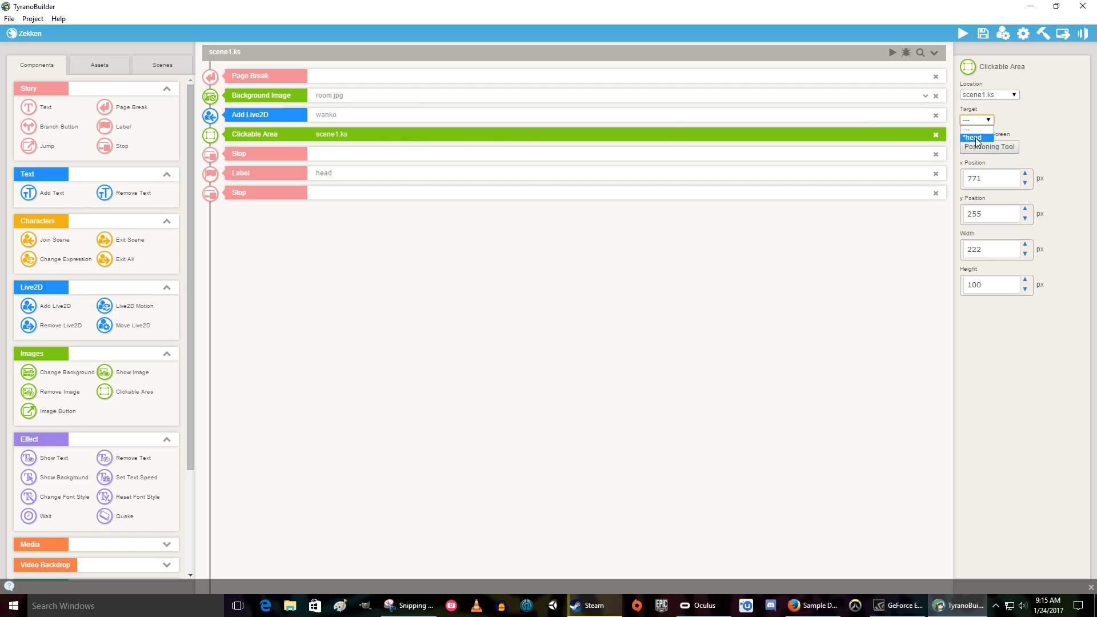
{"action": "left_click", "coordinate": [974, 138]}
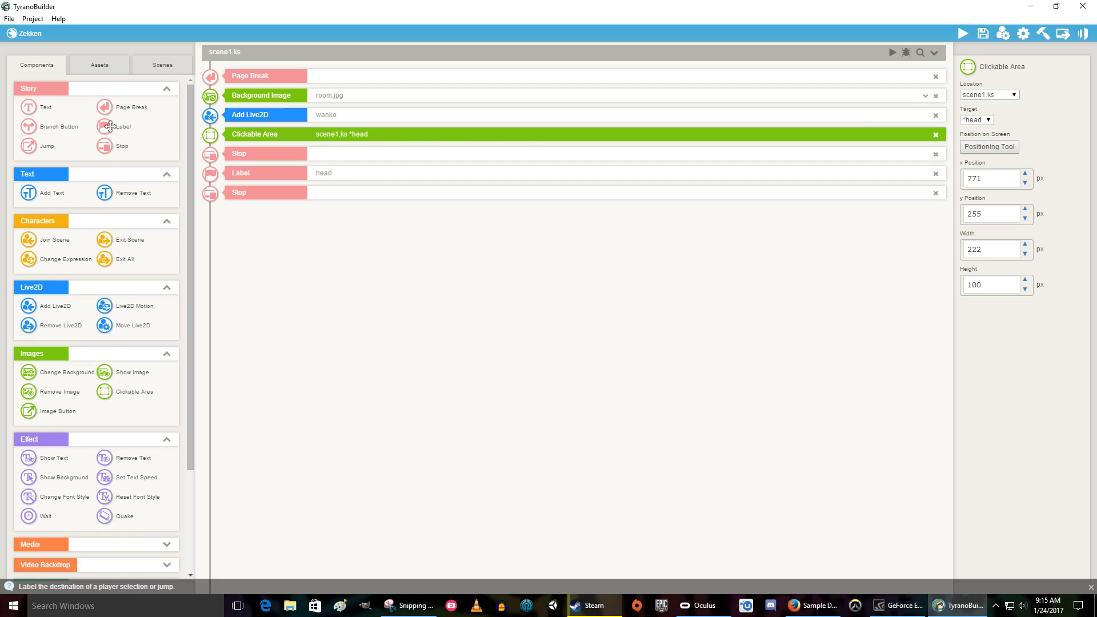
Add a second Label named bowl, followed by another Clickable Area.
{"action": "left_click_drag", "start_coordinate": [110, 126], "coordinate": [287, 192]}
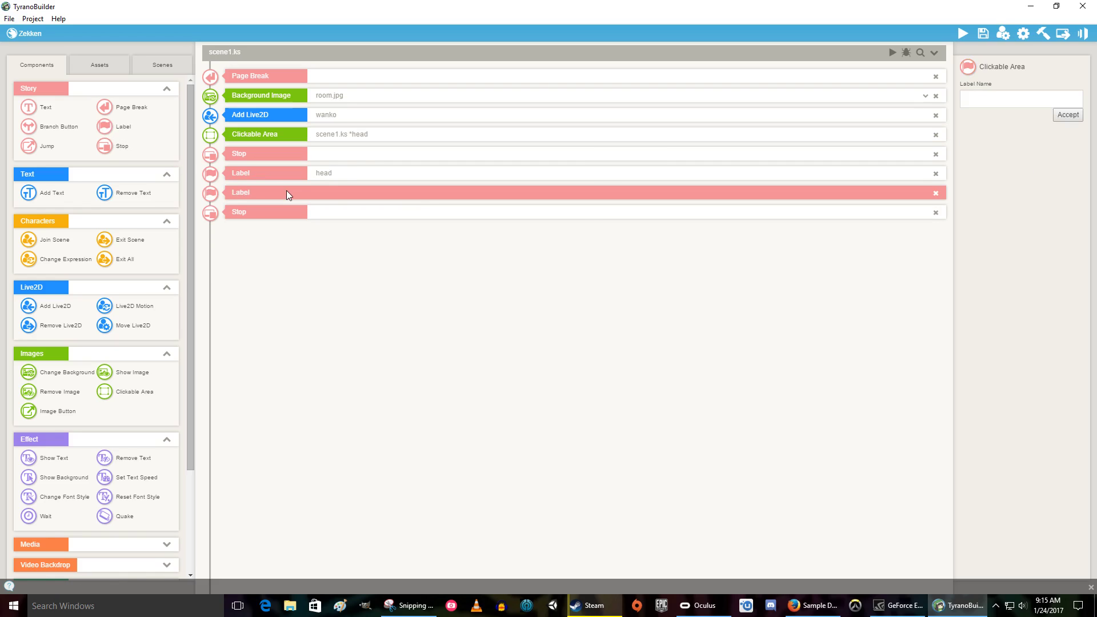
{"action": "left_click", "coordinate": [989, 105]}
{"action": "type", "text": "bowl"}
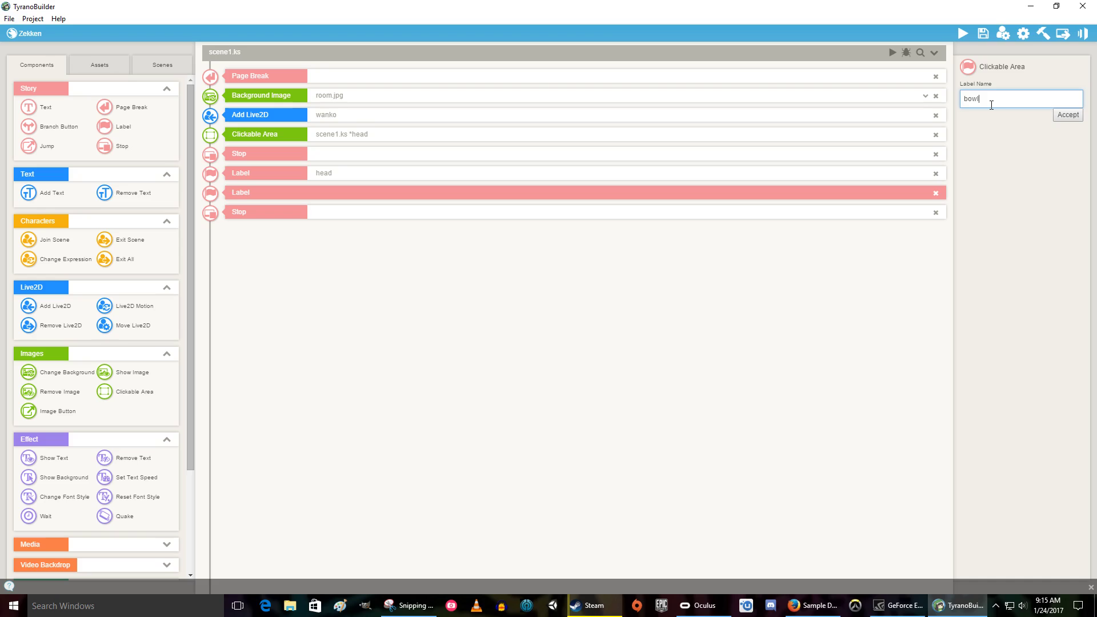
{"action": "left_click", "coordinate": [1062, 117]}
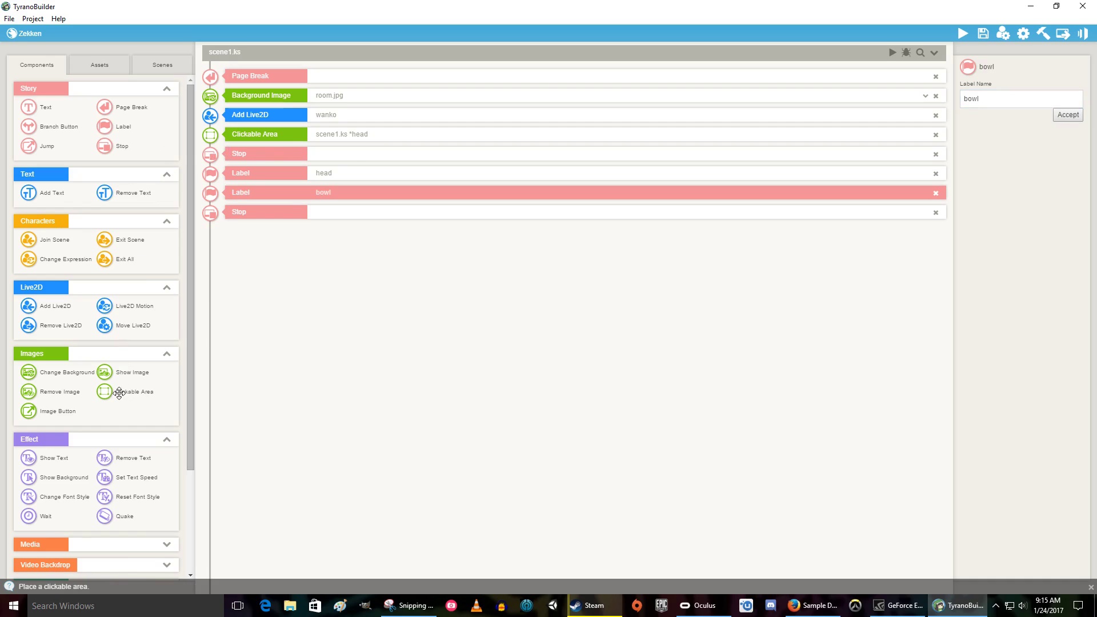
{"action": "left_click_drag", "start_coordinate": [119, 393], "coordinate": [355, 150]}
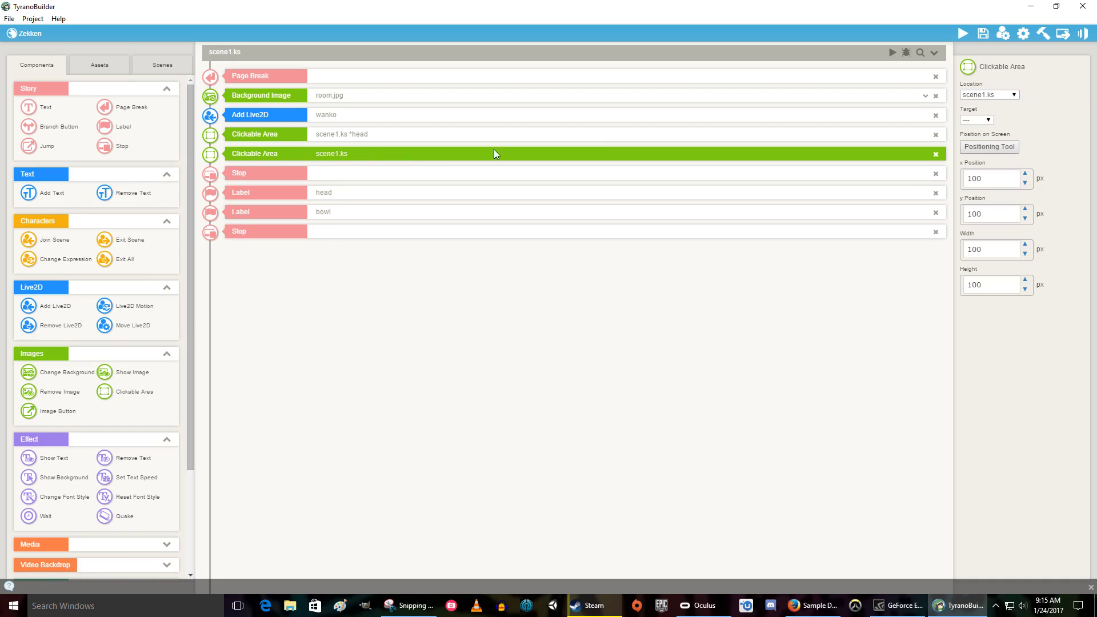
Make the second Clickable Area jump to *bowl and cover the bowl at 687, 359, 223×100 px.
{"action": "left_click", "coordinate": [978, 120]}
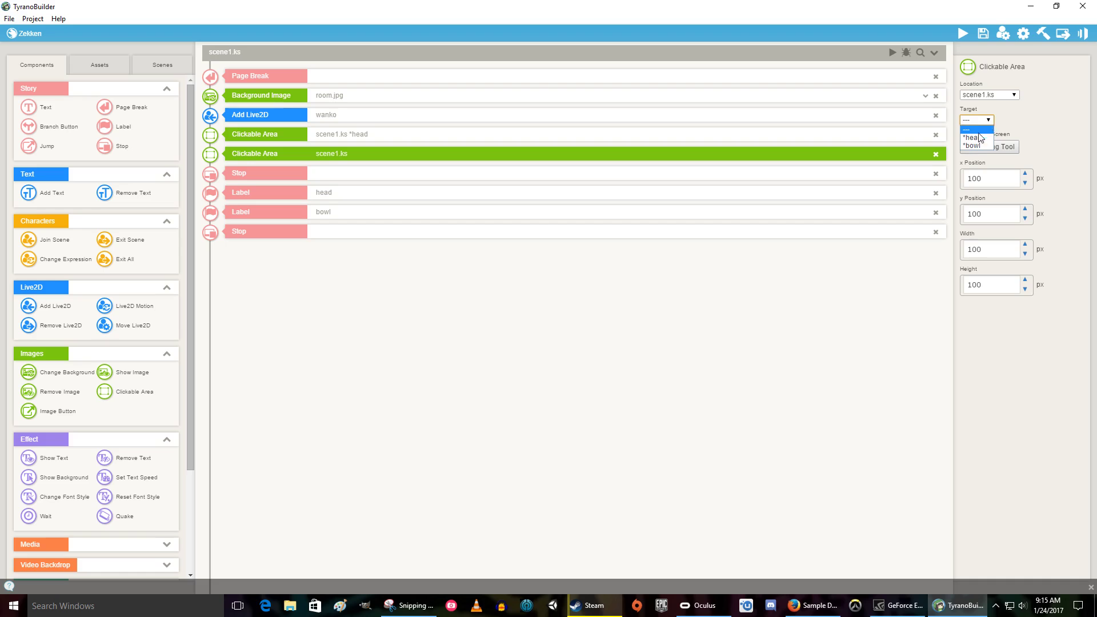
{"action": "left_click", "coordinate": [972, 145]}
{"action": "left_click", "coordinate": [986, 147]}
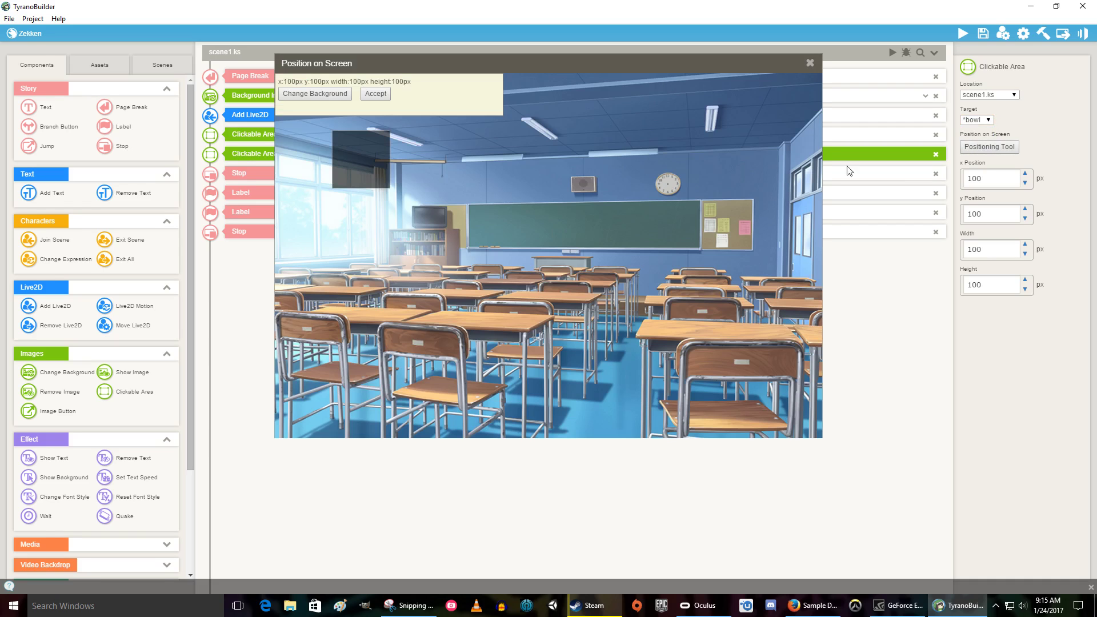
{"action": "left_click_drag", "start_coordinate": [367, 159], "coordinate": [781, 299]}
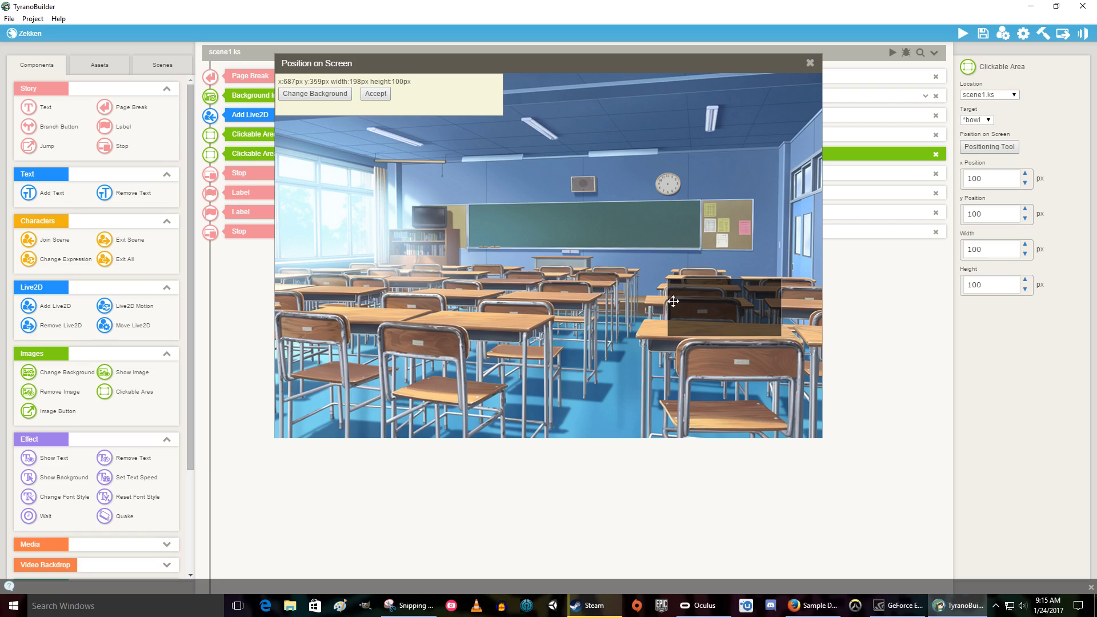
{"action": "left_click_drag", "start_coordinate": [668, 300], "coordinate": [654, 301]}
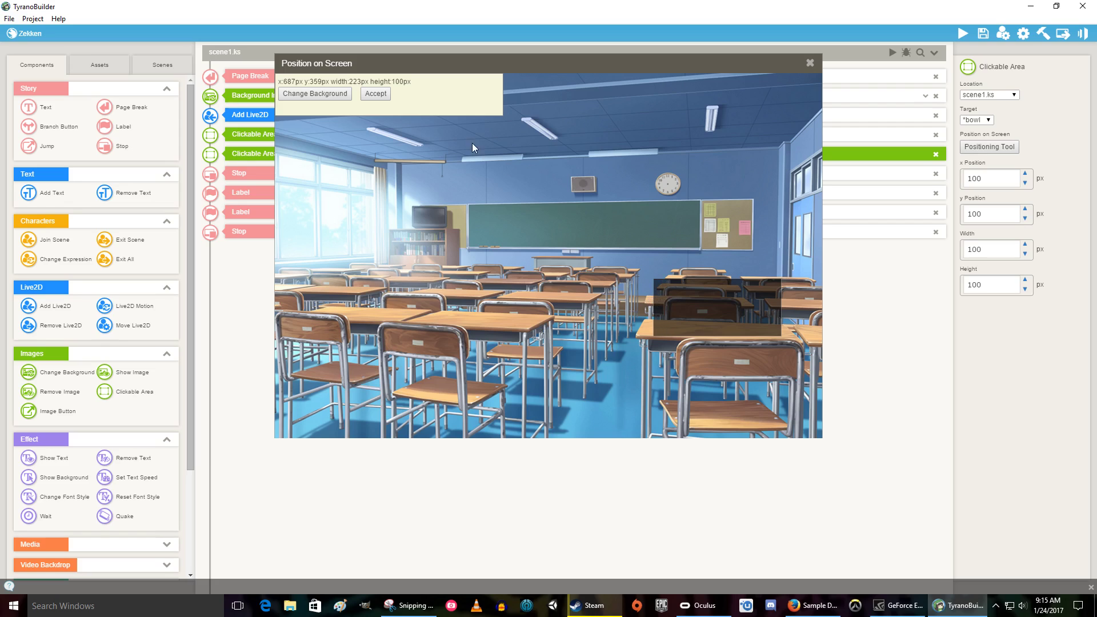
{"action": "left_click", "coordinate": [376, 94]}
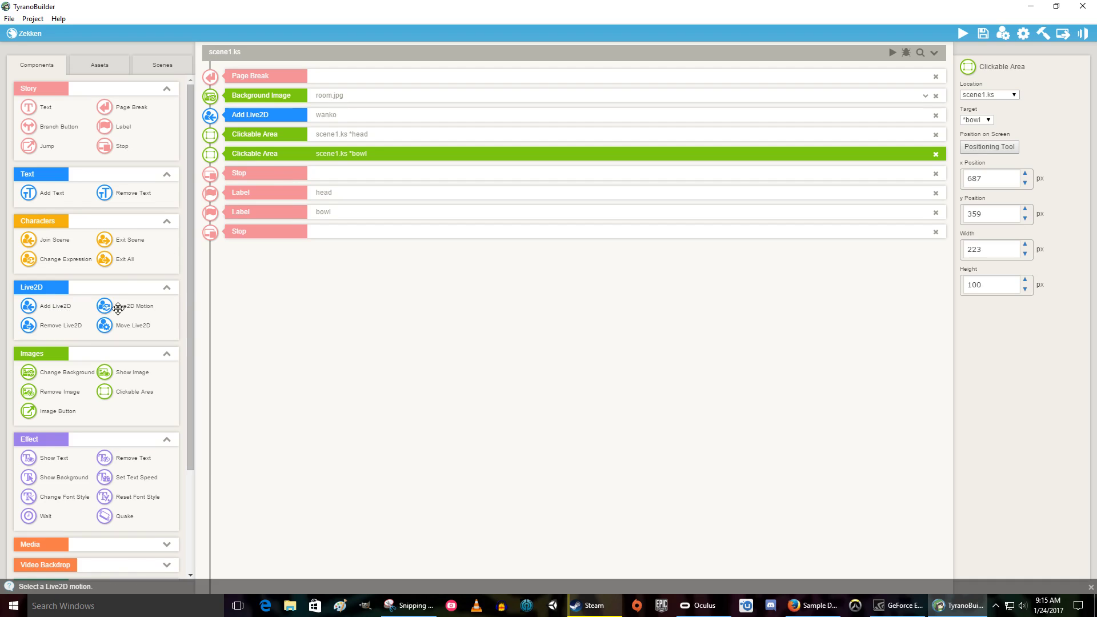
{"action": "left_click_drag", "start_coordinate": [114, 307], "coordinate": [355, 215]}
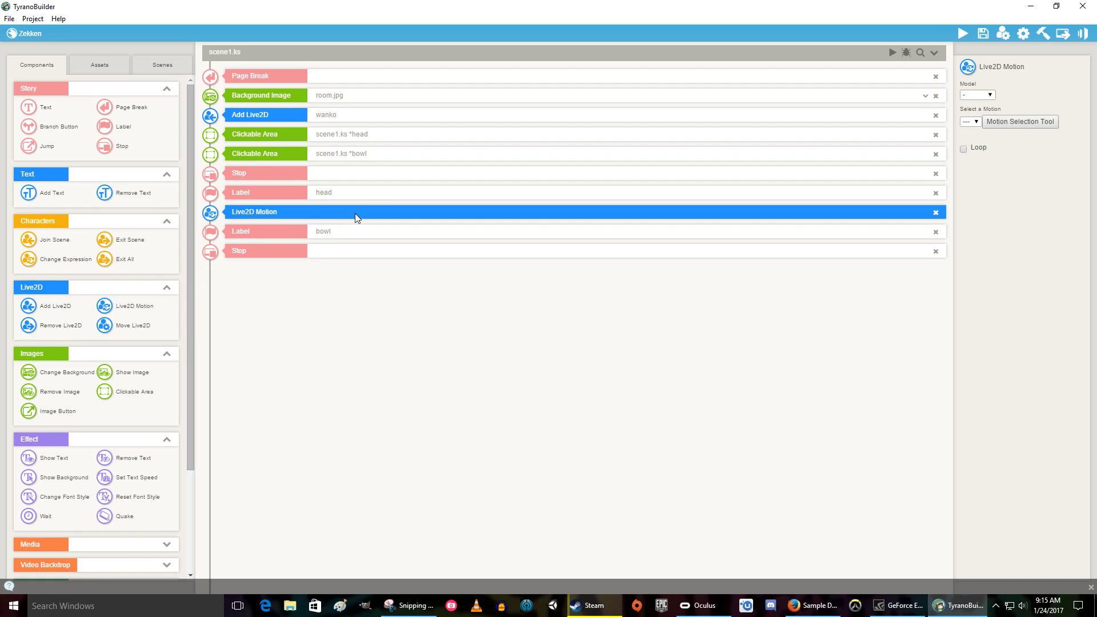
Set the head branch's Live2D Motion to the wanko model's touch_06.mtn.
{"action": "left_click", "coordinate": [993, 95]}
{"action": "left_click", "coordinate": [994, 99]}
{"action": "left_click", "coordinate": [993, 96]}
{"action": "left_click", "coordinate": [981, 111]}
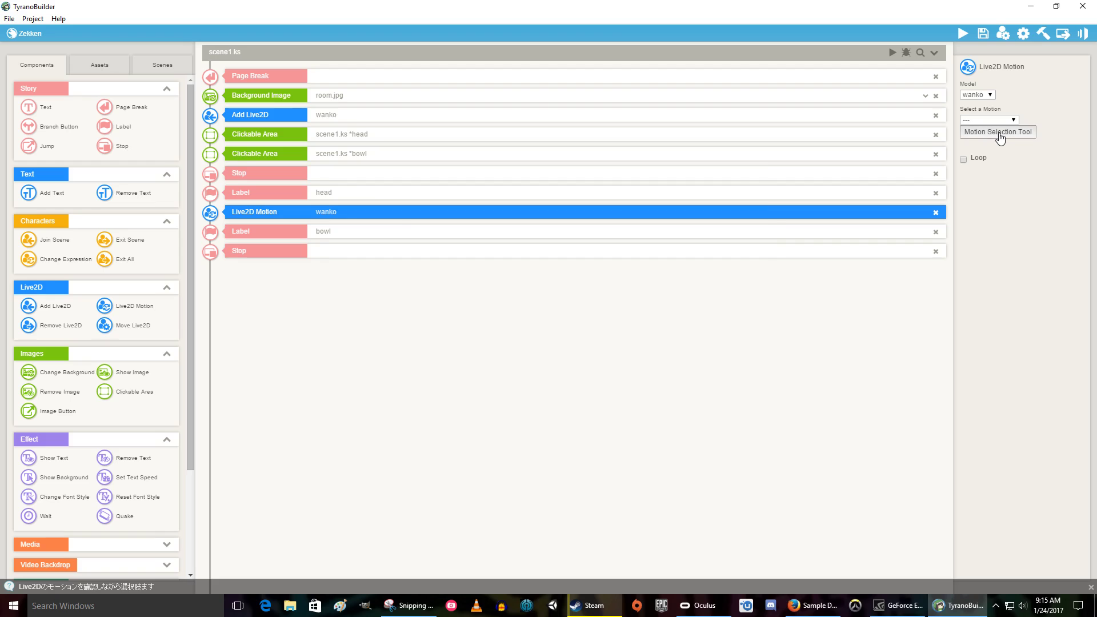
{"action": "left_click", "coordinate": [999, 133]}
{"action": "left_click", "coordinate": [351, 300]}
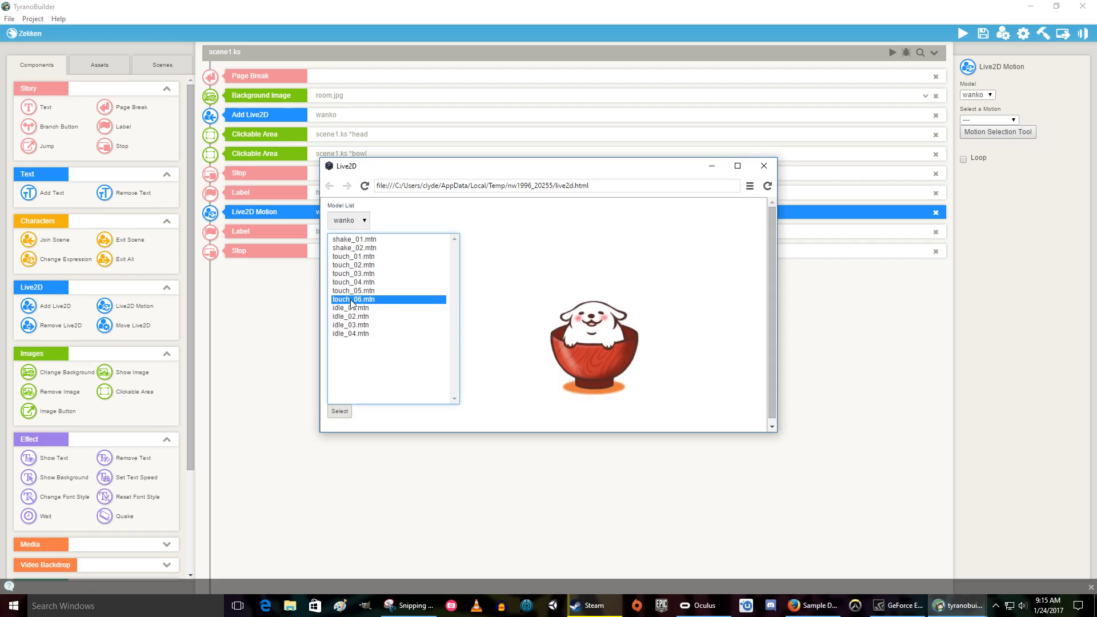
{"action": "left_click", "coordinate": [344, 412]}
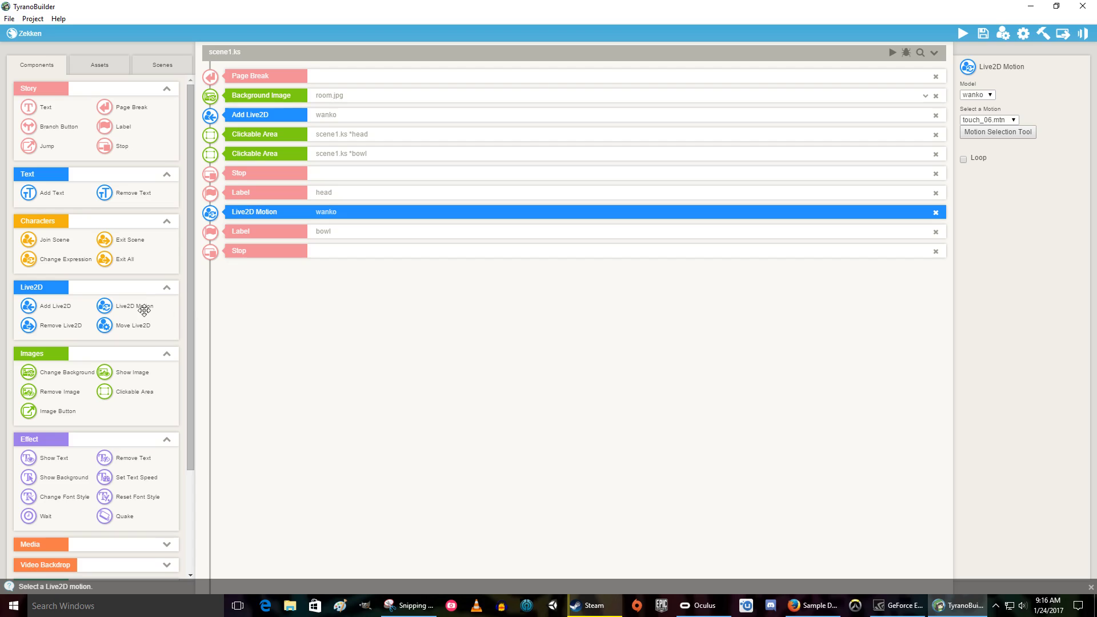
Add a Live2D Motion under bowl playing wanko's idle_04.mtn, plus a Jump after head's motion.
{"action": "left_click_drag", "start_coordinate": [133, 307], "coordinate": [305, 240]}
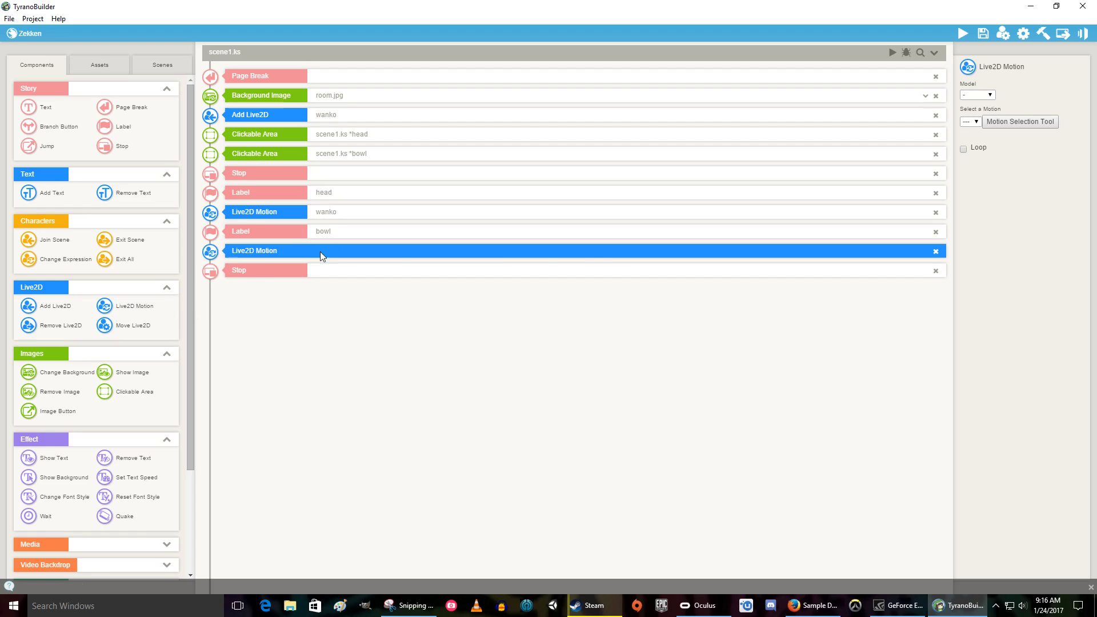
{"action": "left_click", "coordinate": [989, 96]}
{"action": "left_click", "coordinate": [973, 112]}
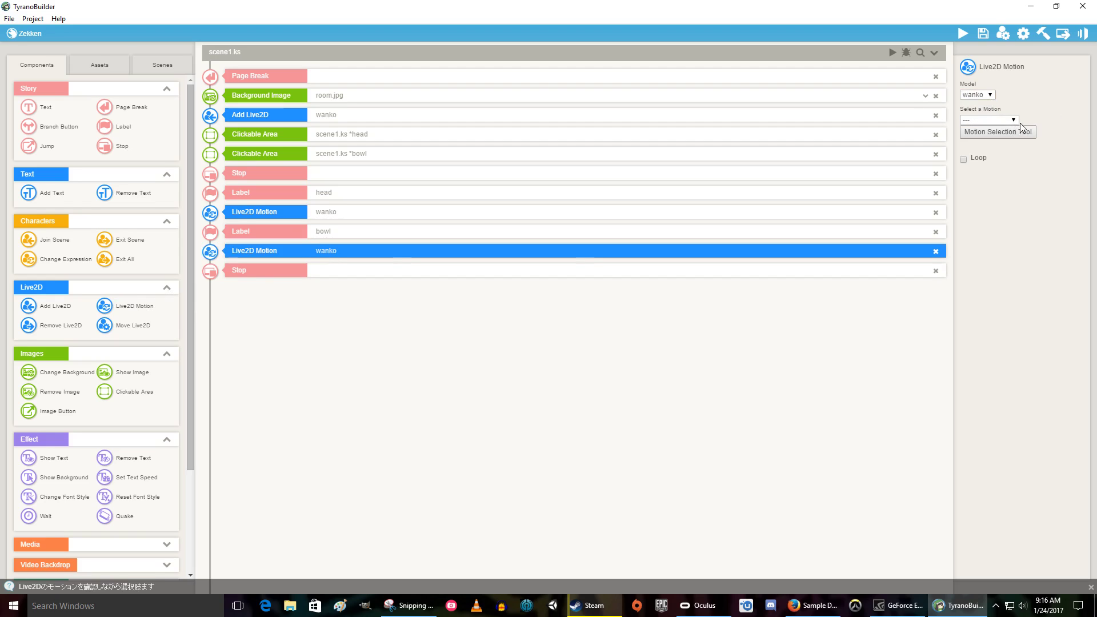
{"action": "left_click", "coordinate": [1014, 120]}
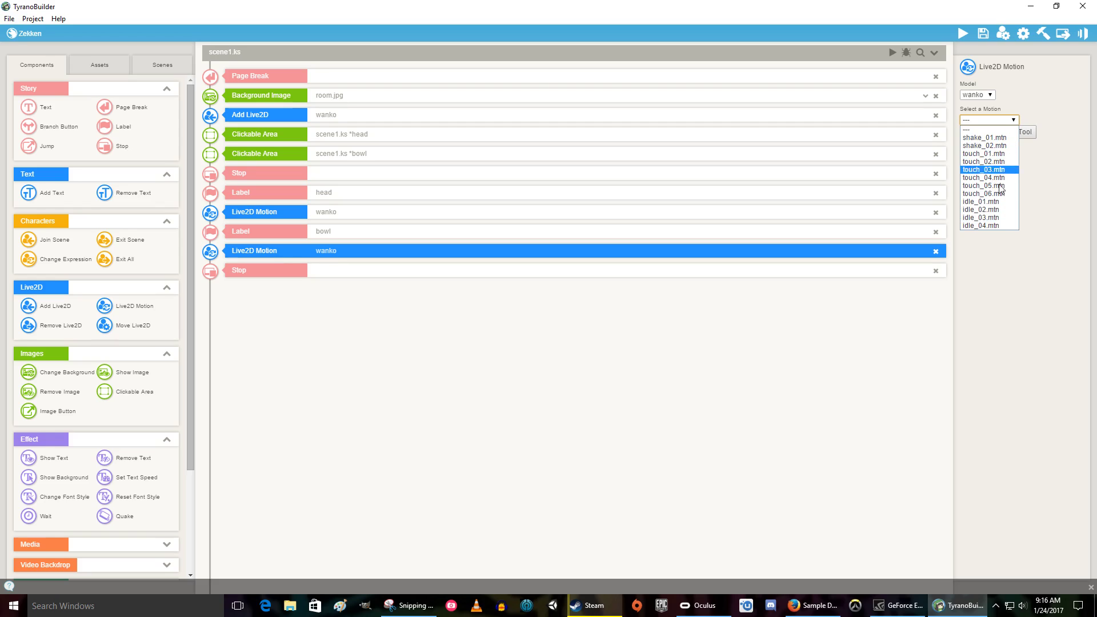
{"action": "left_click", "coordinate": [996, 231]}
{"action": "left_click", "coordinate": [1000, 120]}
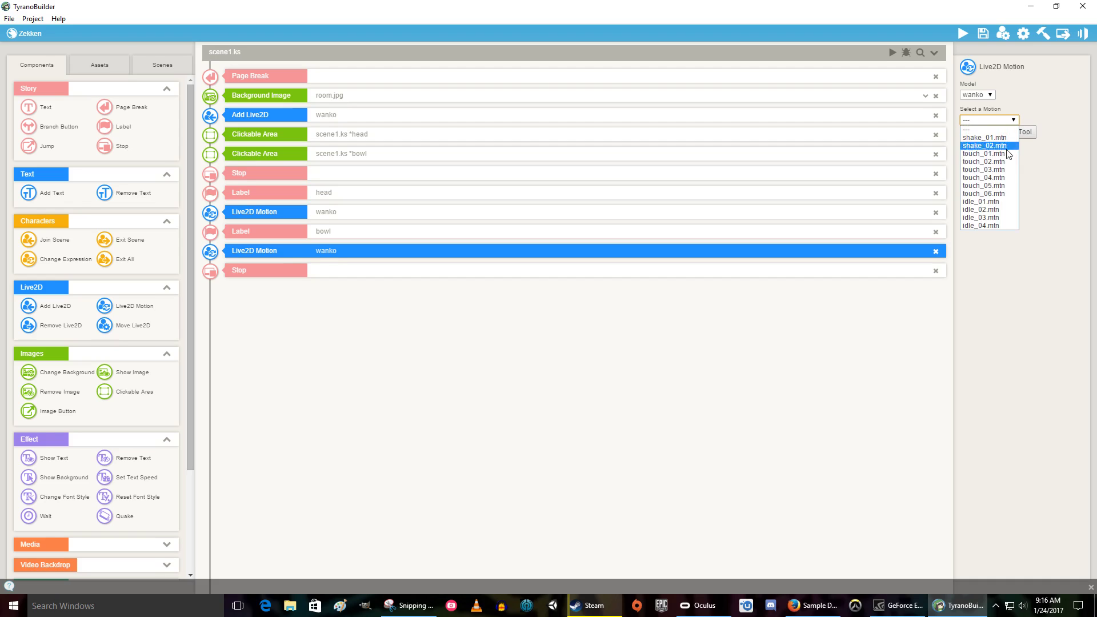
{"action": "left_click", "coordinate": [993, 226]}
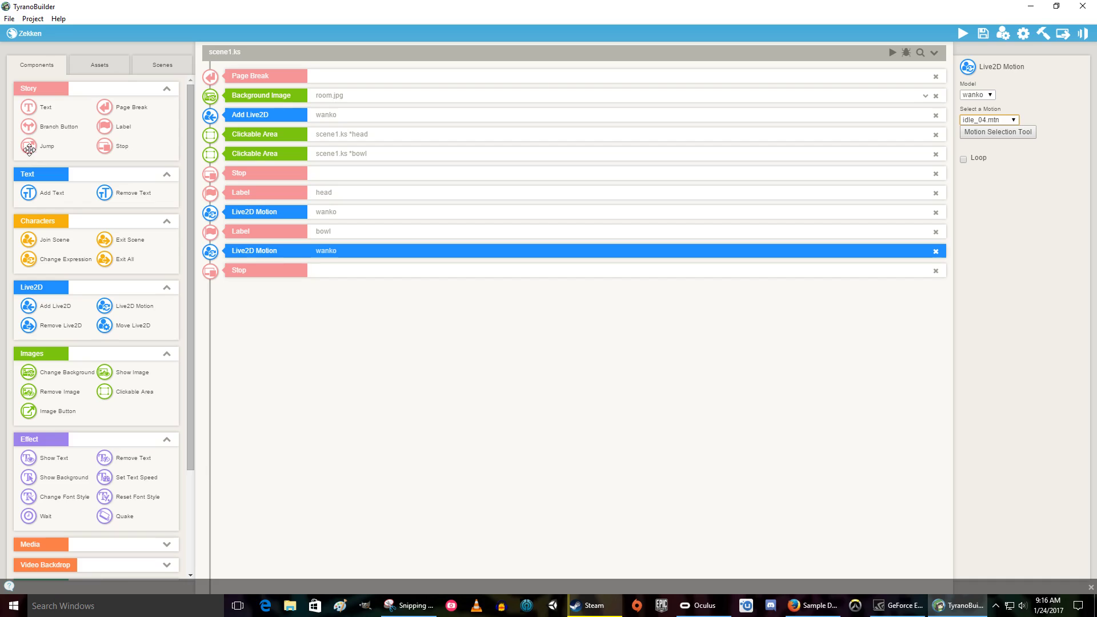
{"action": "left_click_drag", "start_coordinate": [35, 146], "coordinate": [307, 234]}
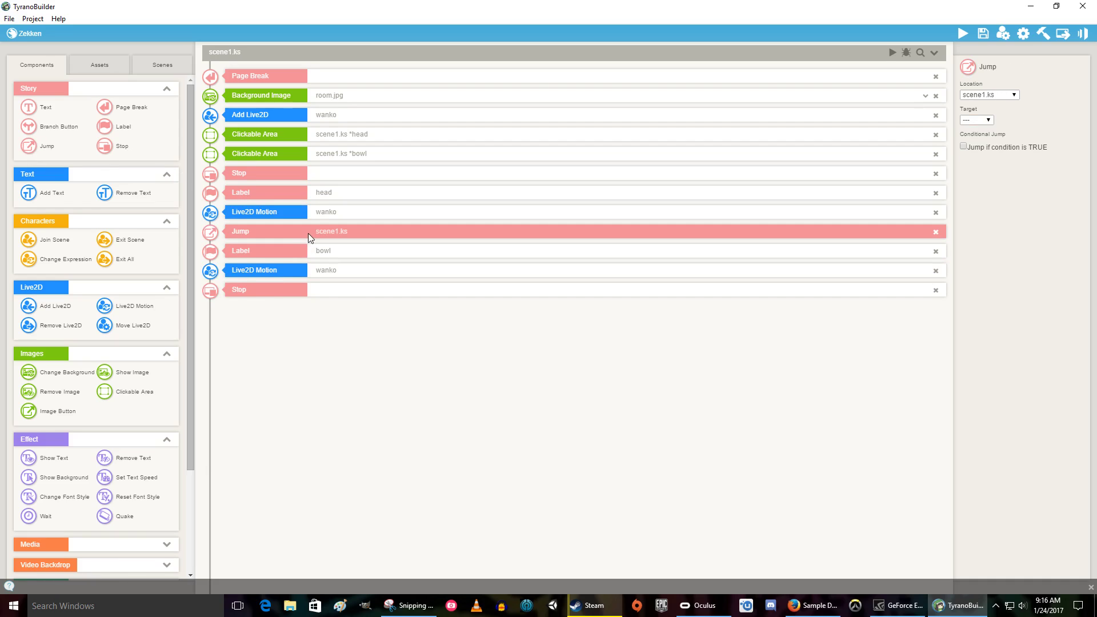
Add a Jump after the bowl motion and a Label named return after the model appears.
{"action": "left_click_drag", "start_coordinate": [36, 147], "coordinate": [318, 297]}
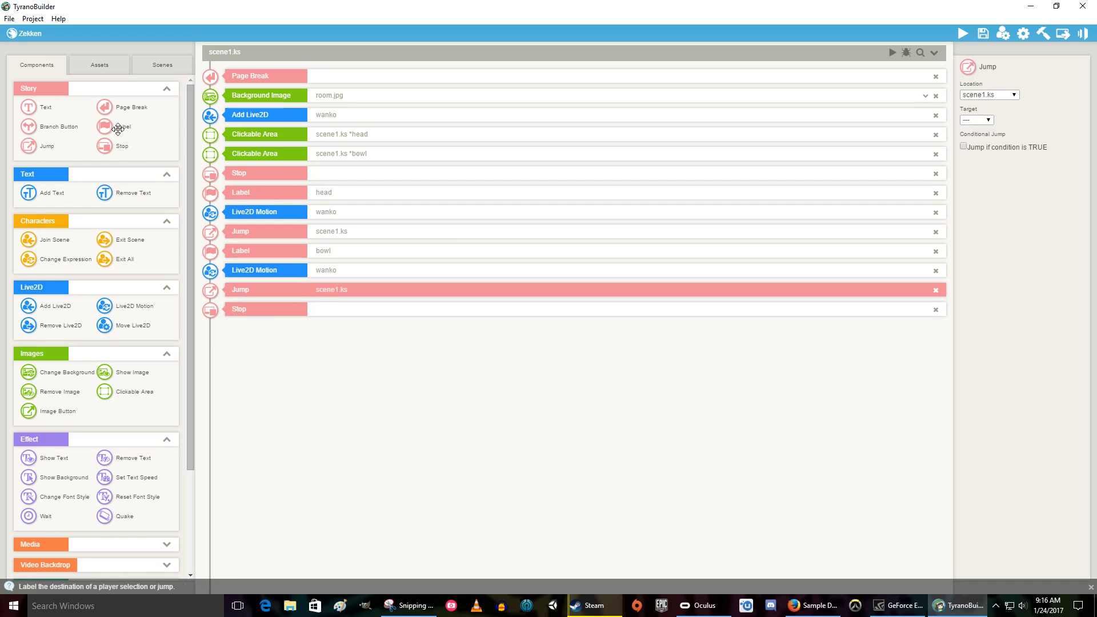
{"action": "left_click_drag", "start_coordinate": [118, 129], "coordinate": [345, 152]}
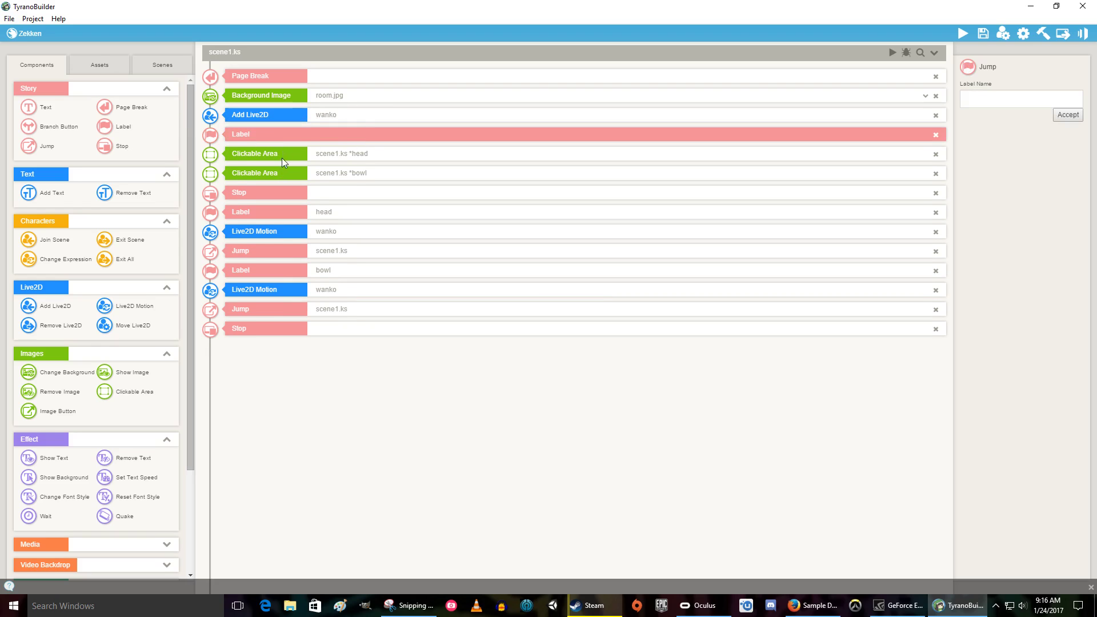
{"action": "left_click", "coordinate": [991, 103]}
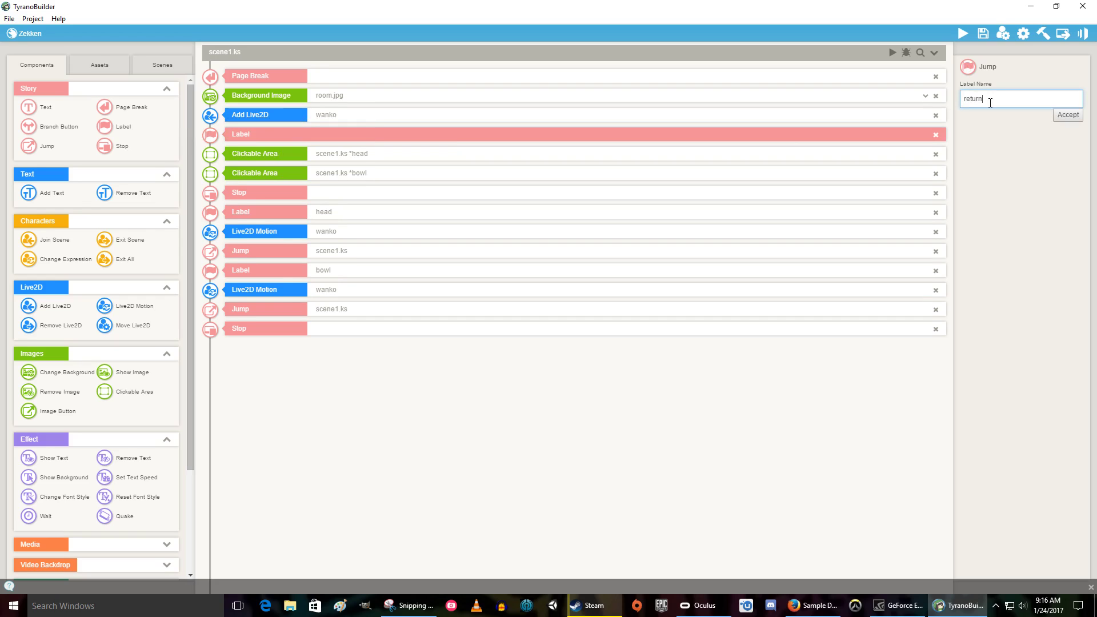
{"action": "left_click", "coordinate": [1067, 115]}
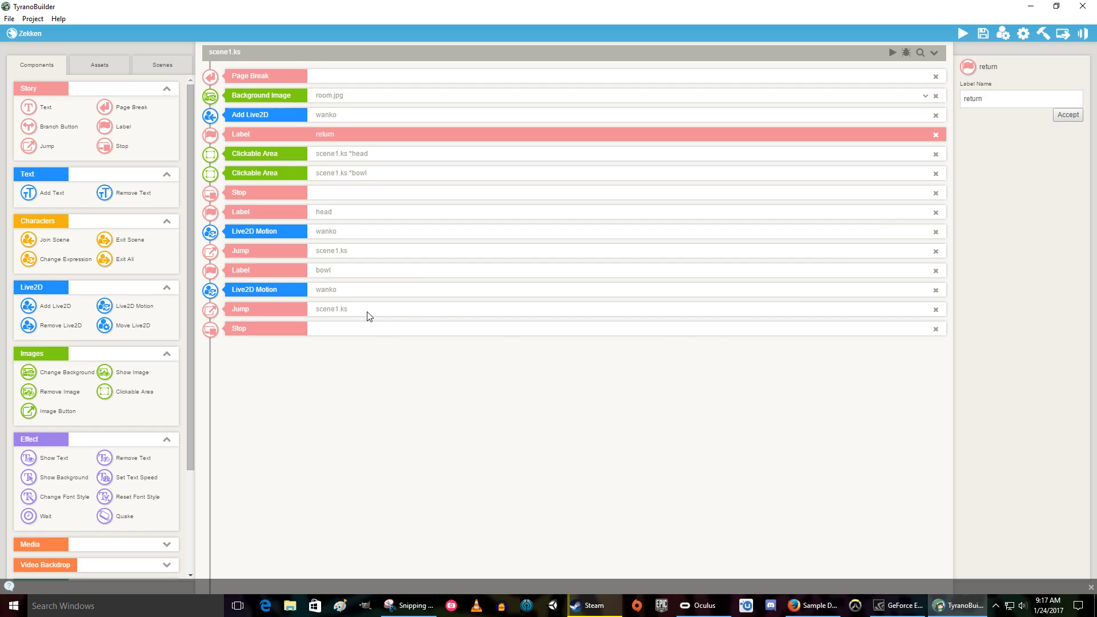
Point both the bowl and head Jumps to *return.
{"action": "left_click", "coordinate": [338, 308]}
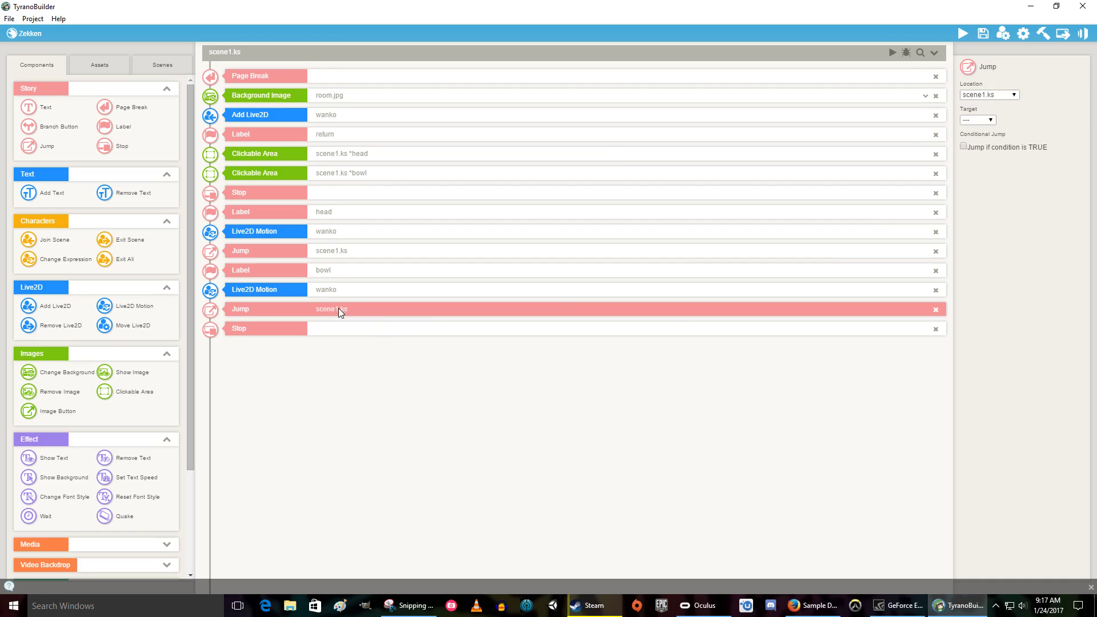
{"action": "left_click", "coordinate": [986, 120]}
{"action": "left_click", "coordinate": [981, 153]}
{"action": "left_click", "coordinate": [392, 254]}
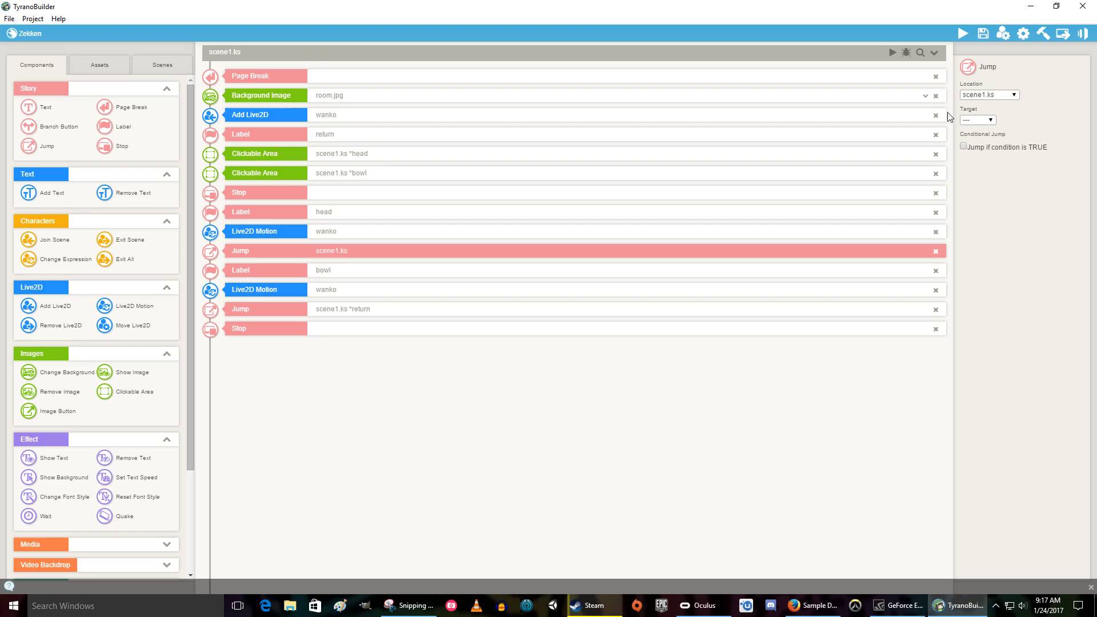
{"action": "left_click", "coordinate": [994, 120]}
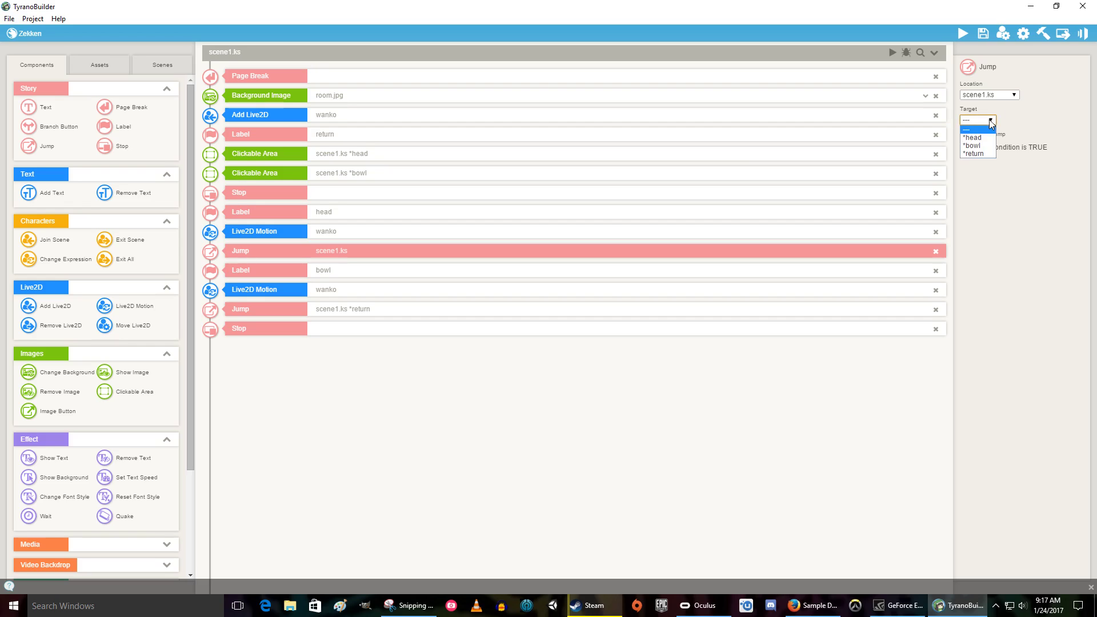
{"action": "left_click", "coordinate": [979, 151]}
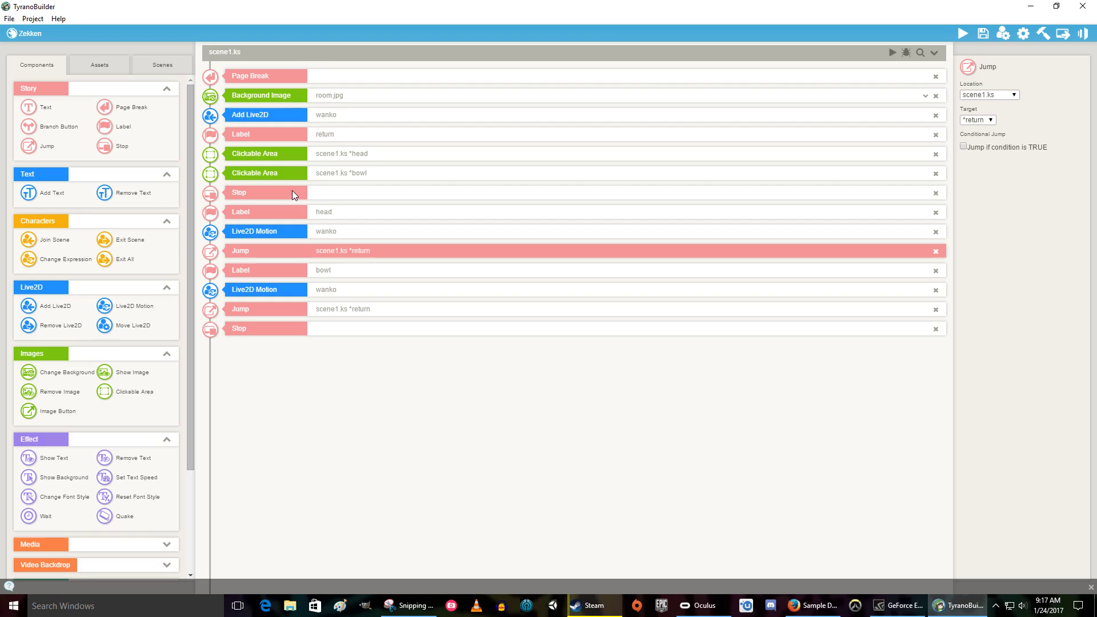
Review the head clickable area, head motion and jump, return label, and bowl clickable area.
{"action": "left_click", "coordinate": [346, 156]}
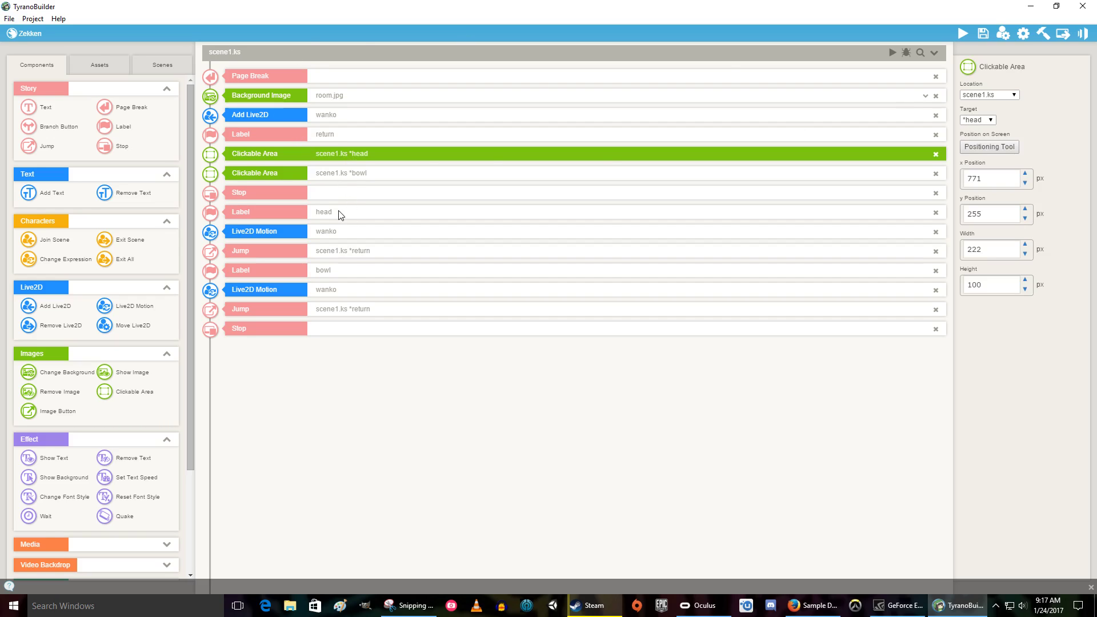
{"action": "left_click", "coordinate": [338, 232]}
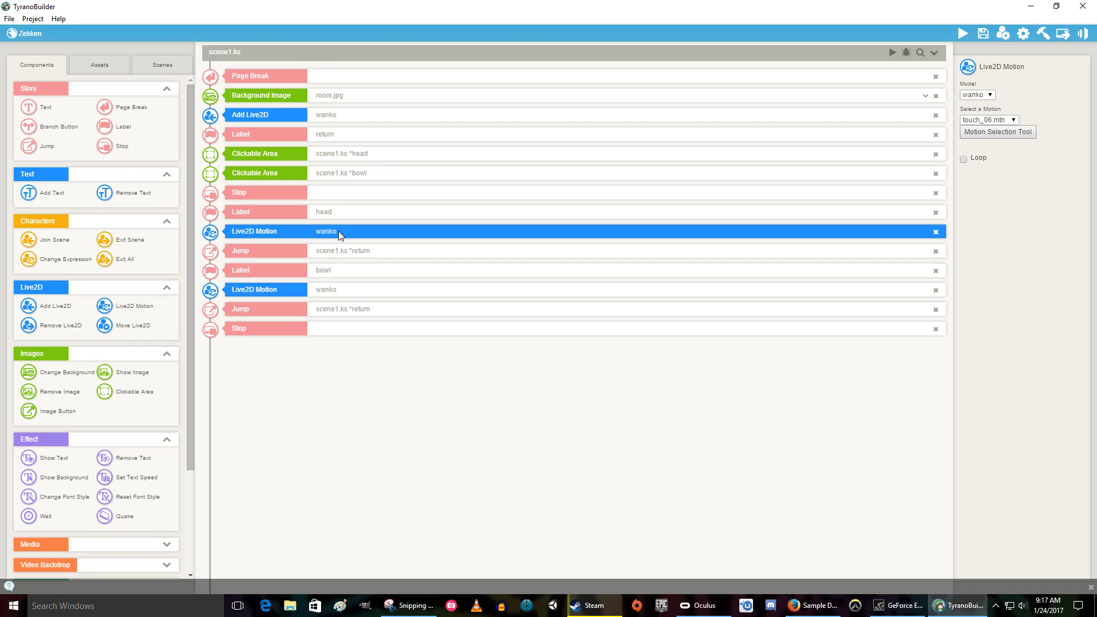
{"action": "left_click", "coordinate": [346, 249]}
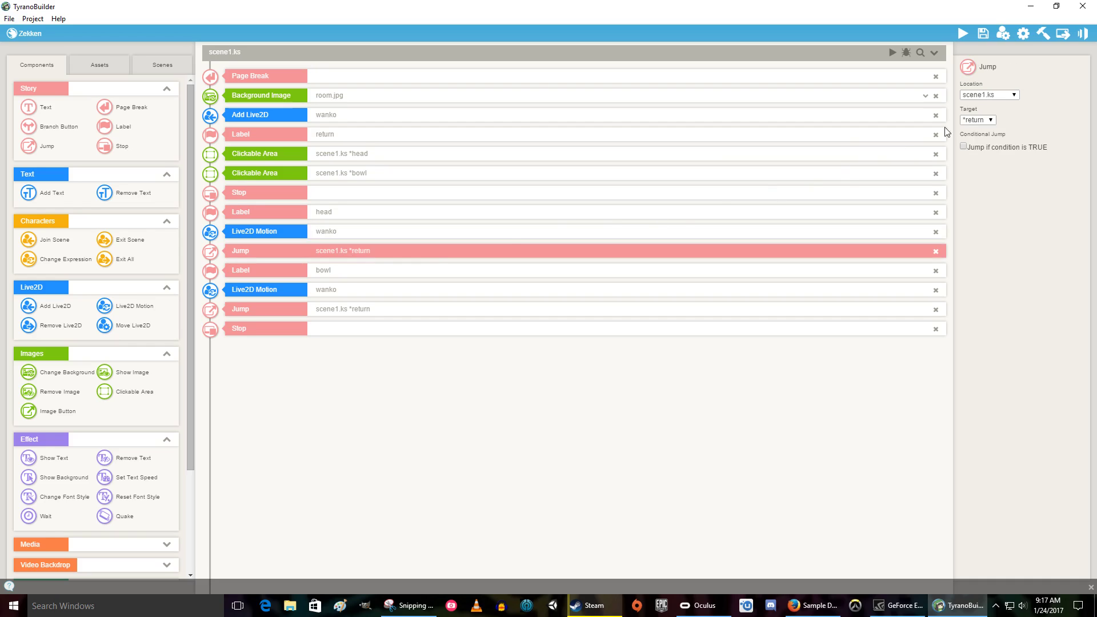
{"action": "left_click", "coordinate": [331, 139]}
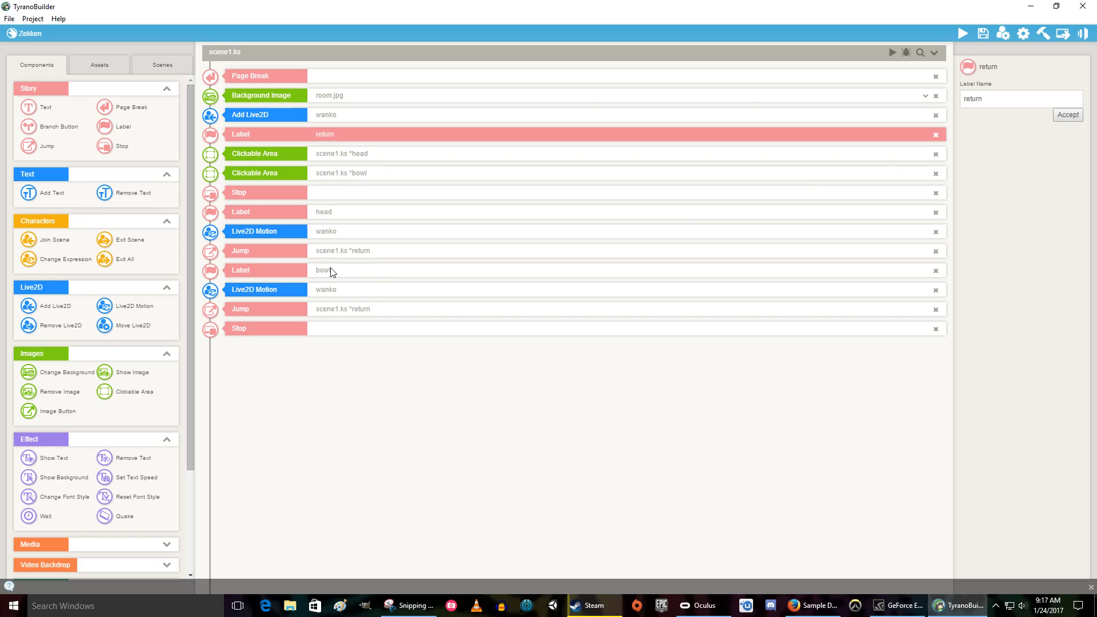
{"action": "left_click", "coordinate": [341, 174]}
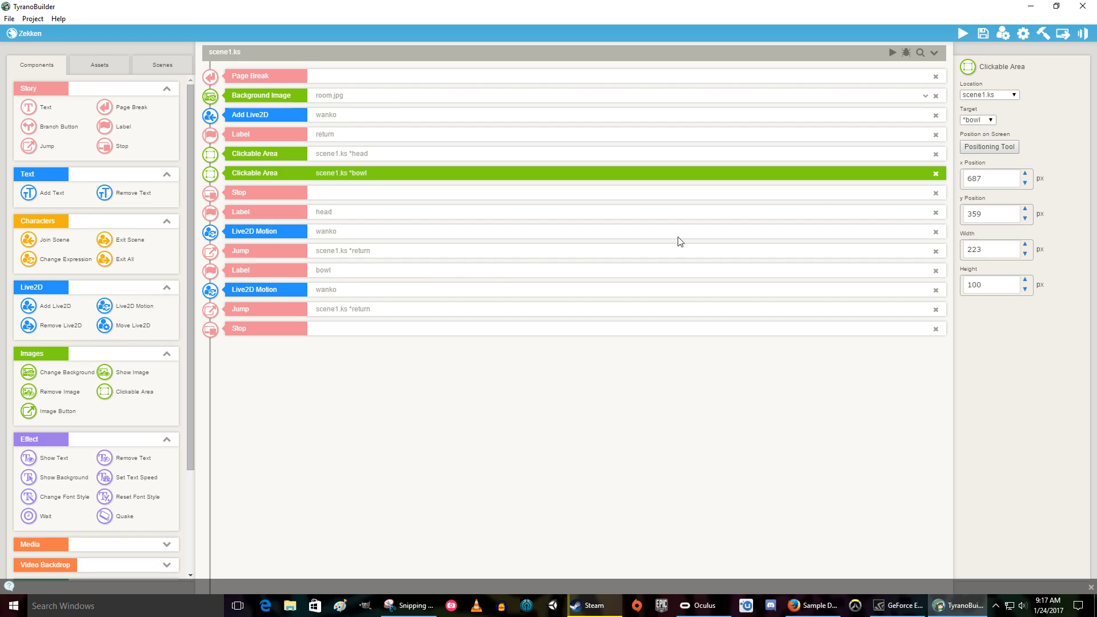
Review the bowl label, motion and jump, recheck the return label, and save the project.
{"action": "left_click", "coordinate": [366, 269]}
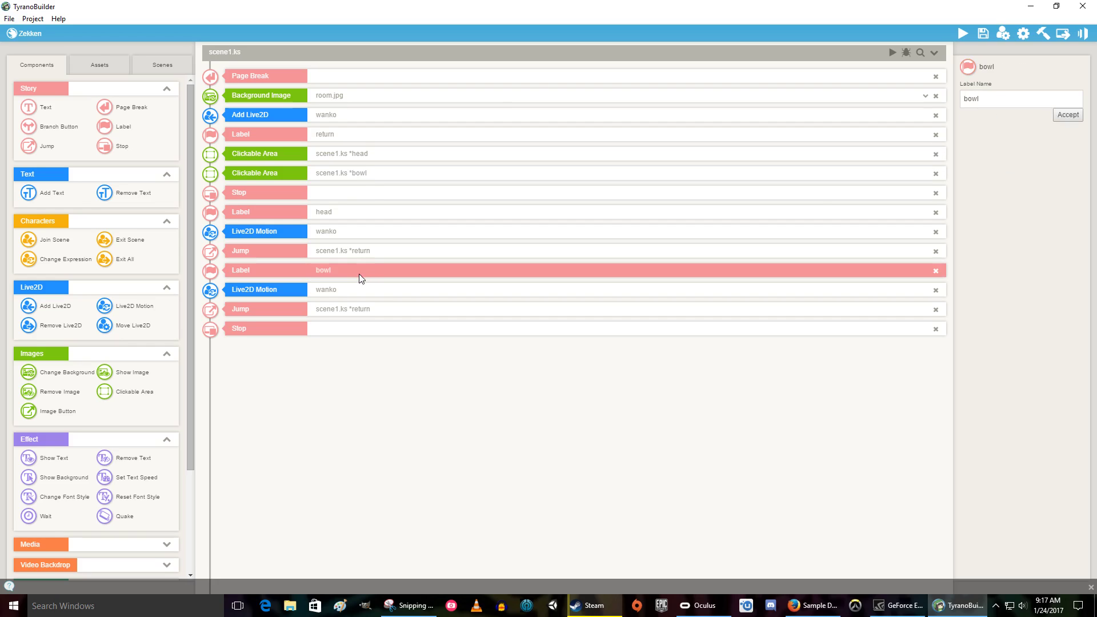
{"action": "left_click", "coordinate": [350, 289]}
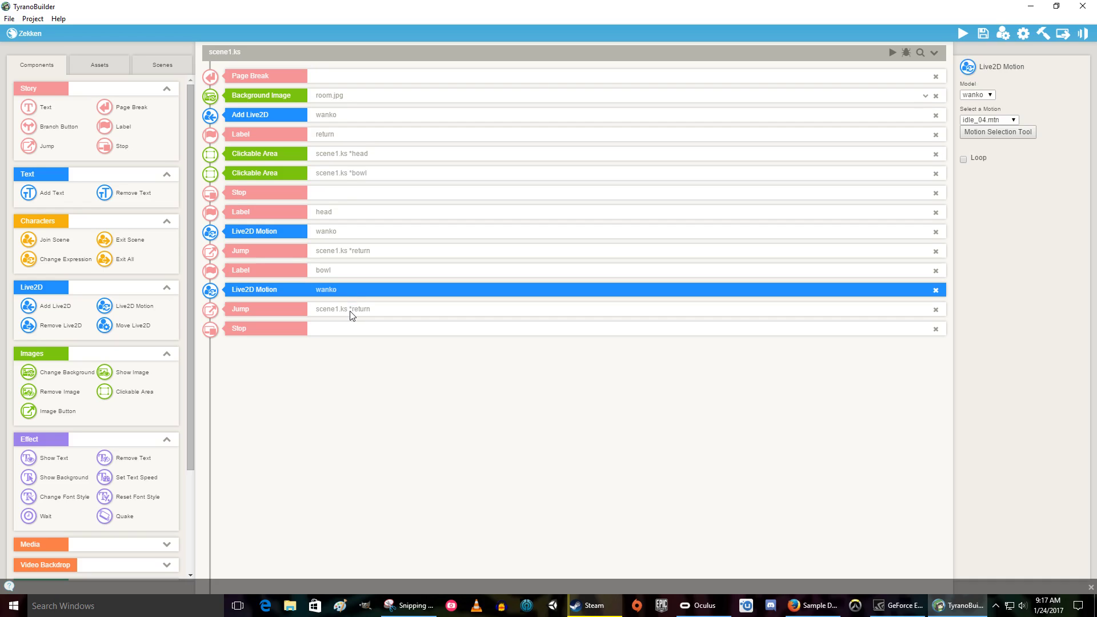
{"action": "left_click", "coordinate": [323, 312]}
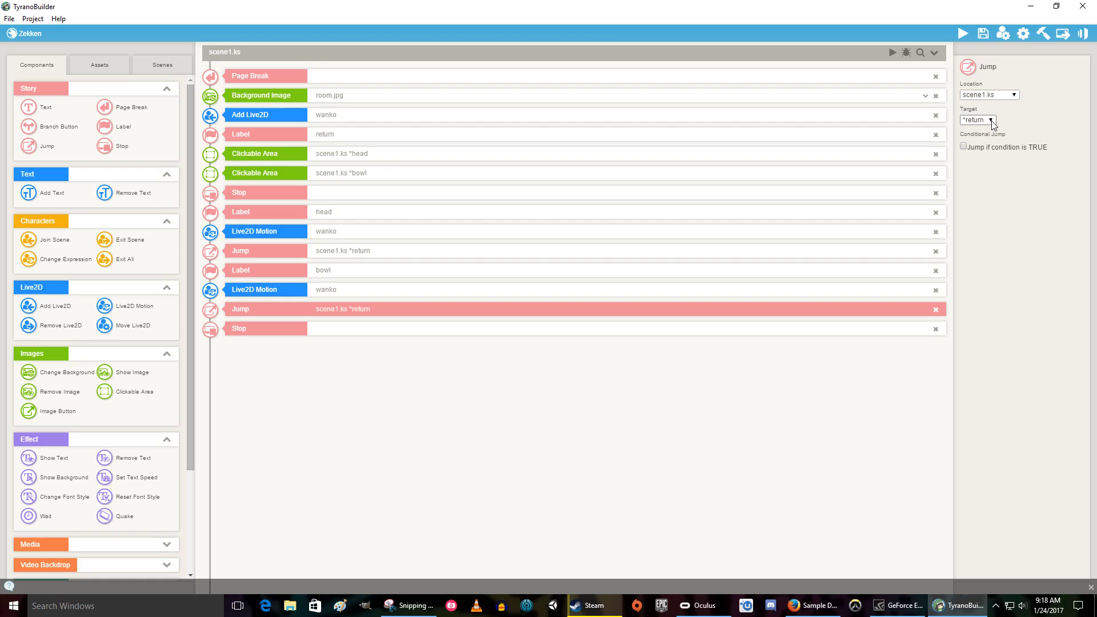
{"action": "left_click", "coordinate": [364, 136]}
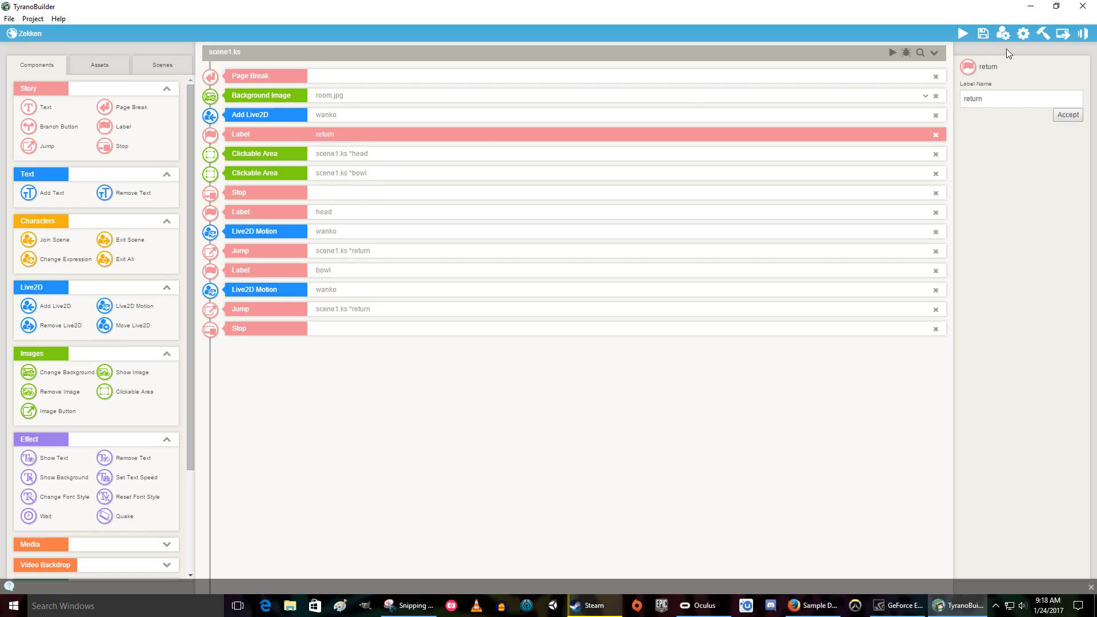
{"action": "left_click", "coordinate": [983, 33]}
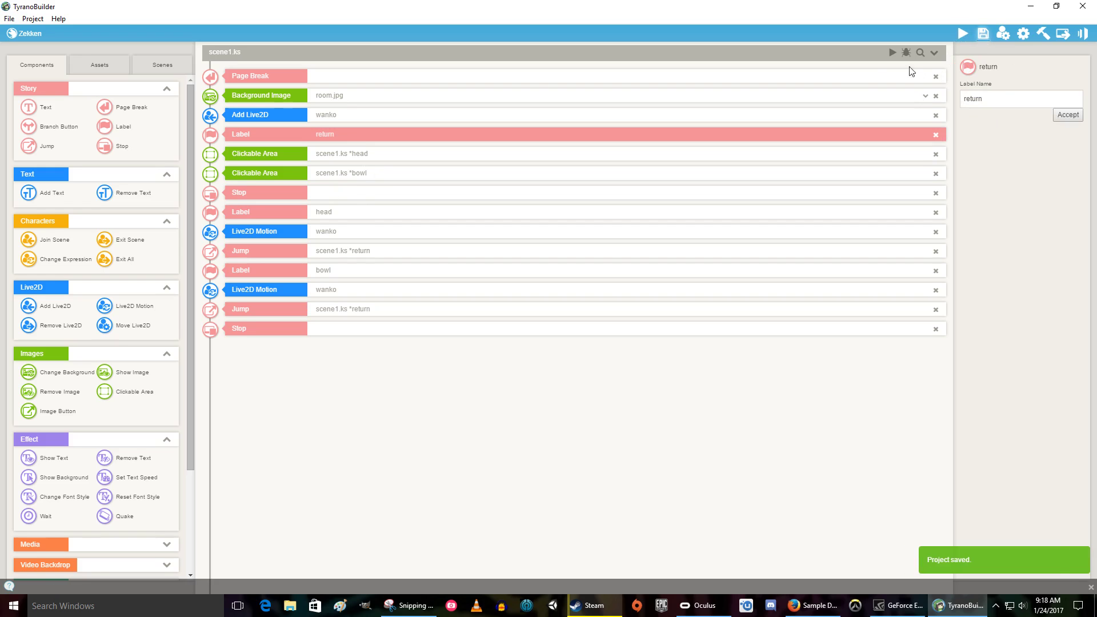
Test-play the scene in the Zekken preview window, then close it.
{"action": "left_click", "coordinate": [892, 52]}
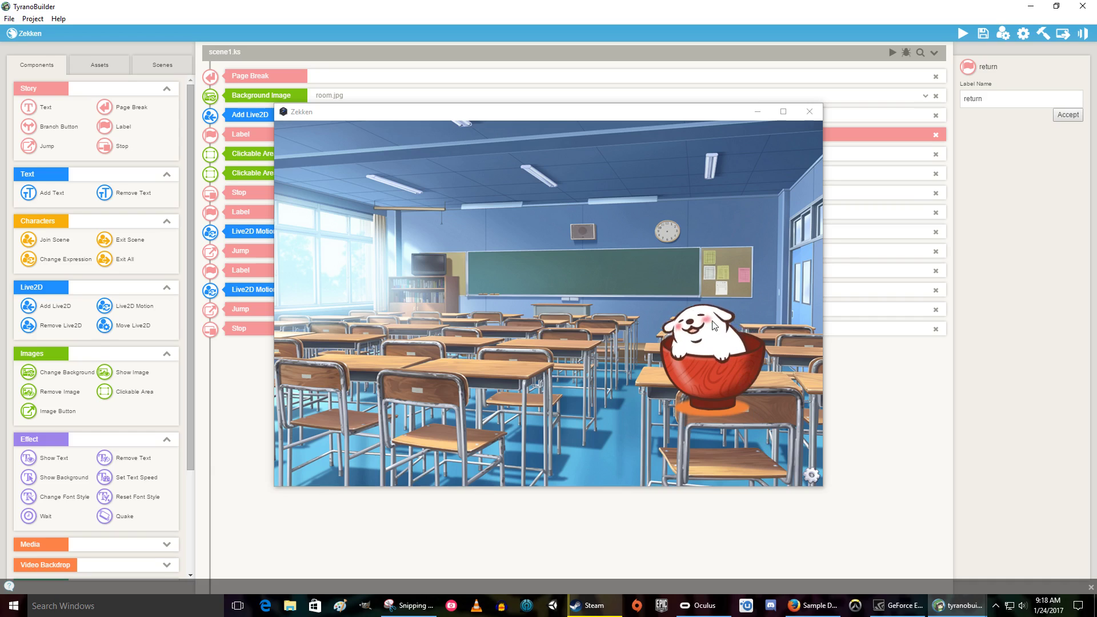
{"action": "left_click", "coordinate": [705, 288]}
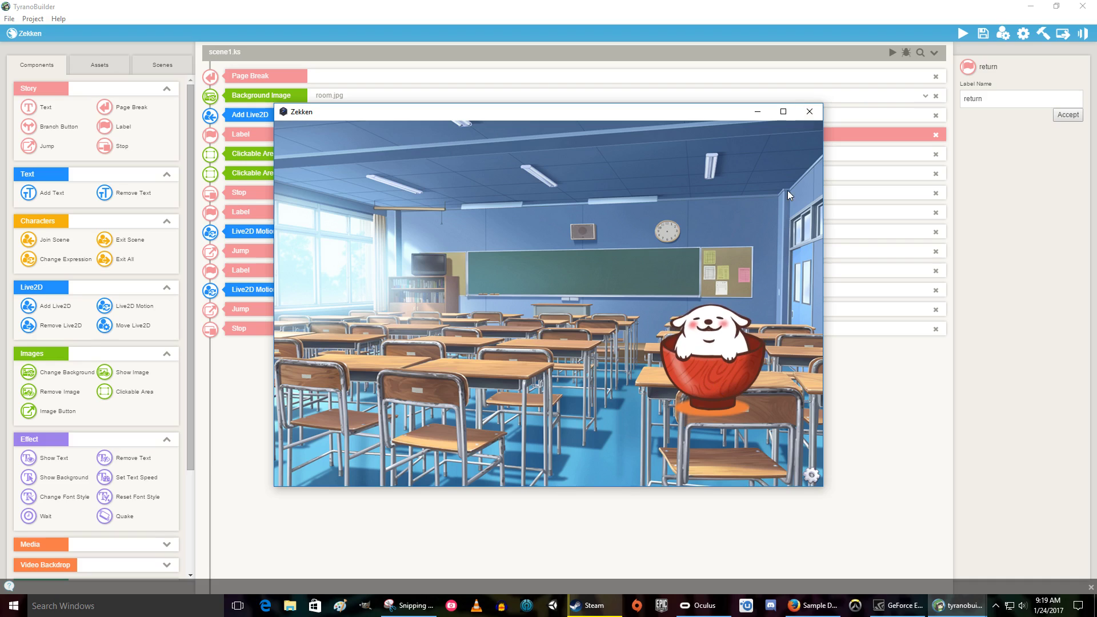
{"action": "left_click", "coordinate": [809, 112]}
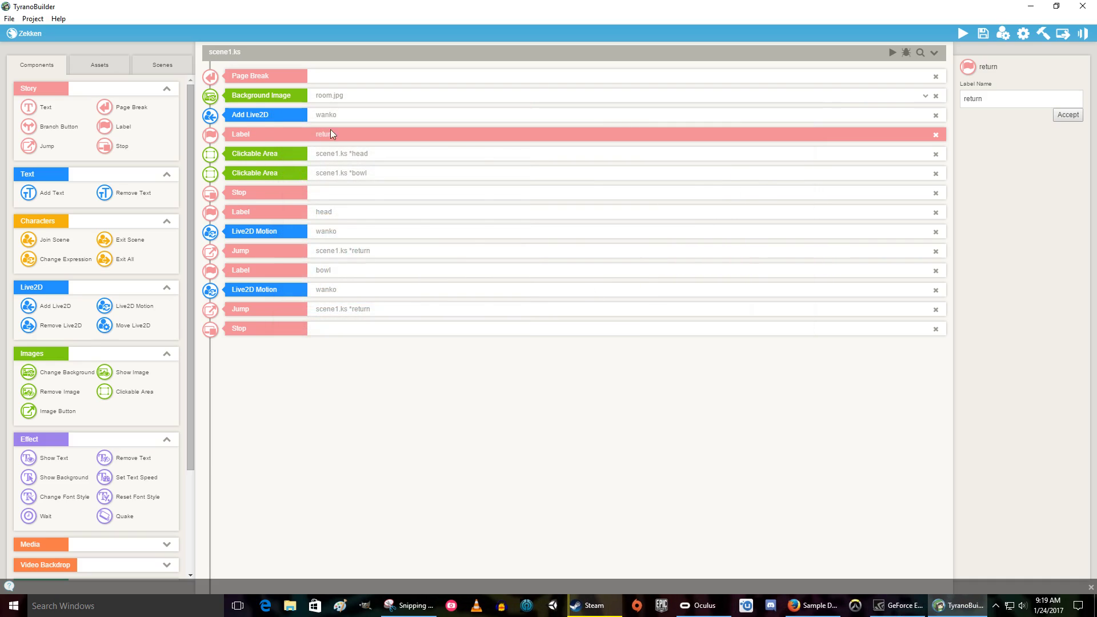
Move the wanko dog to x 276, y -170 and test-play the scene.
{"action": "left_click", "coordinate": [345, 117]}
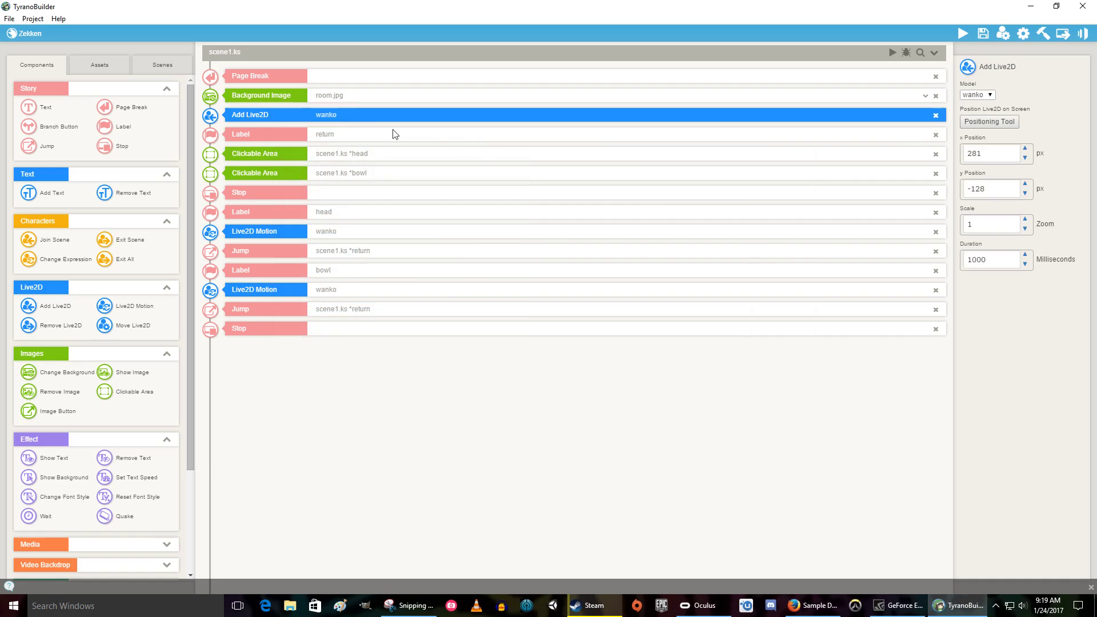
{"action": "left_click", "coordinate": [969, 123]}
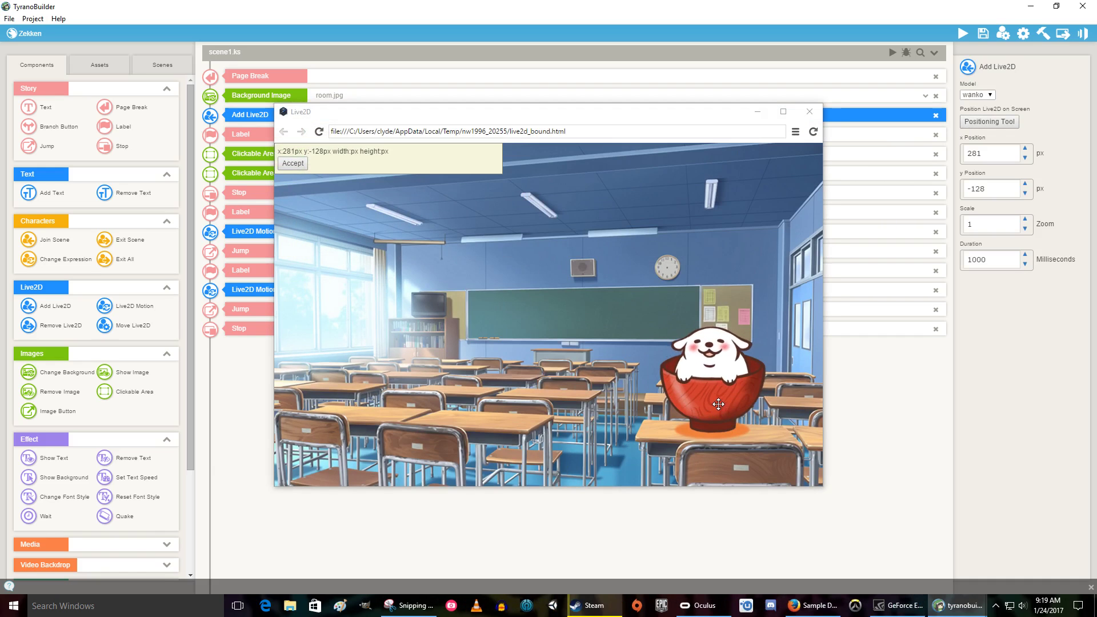
{"action": "left_click_drag", "start_coordinate": [718, 404], "coordinate": [716, 380]}
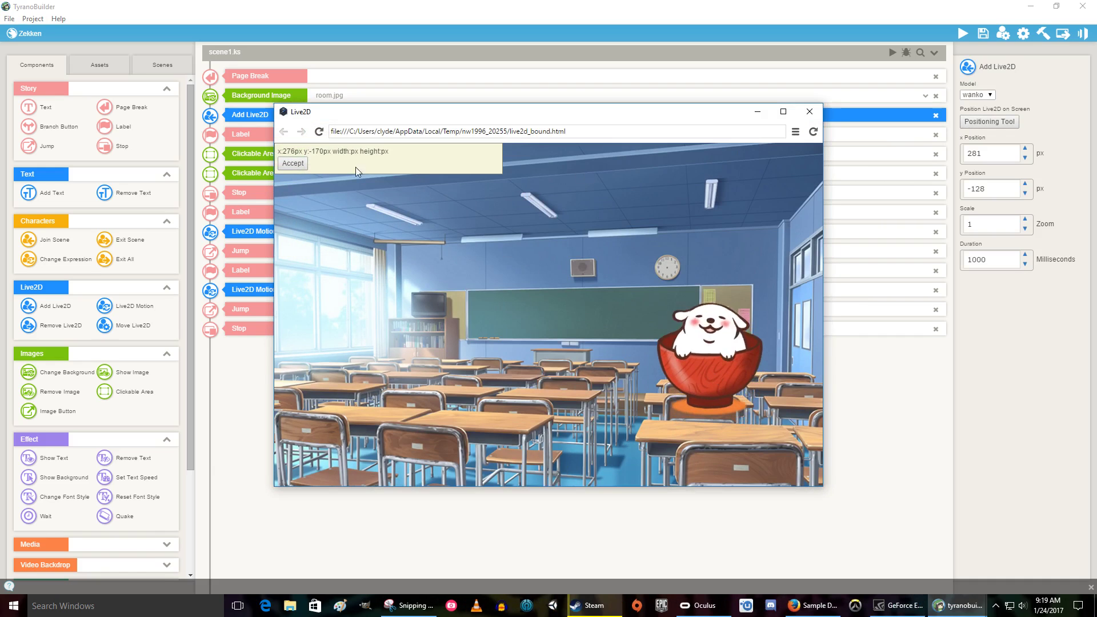
{"action": "left_click", "coordinate": [293, 163]}
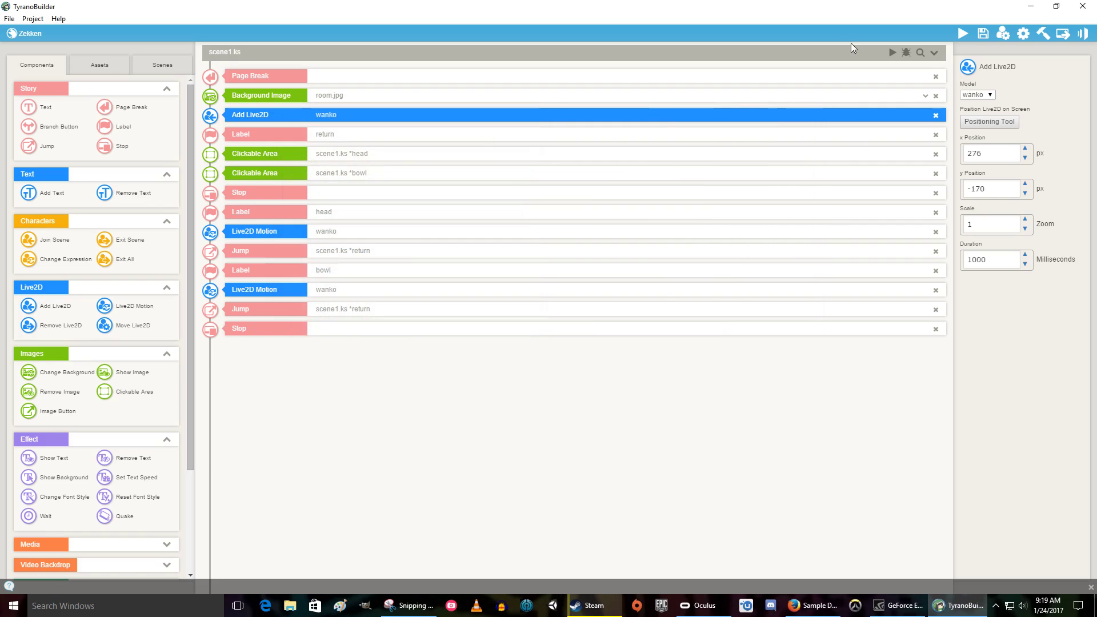
{"action": "left_click", "coordinate": [893, 53]}
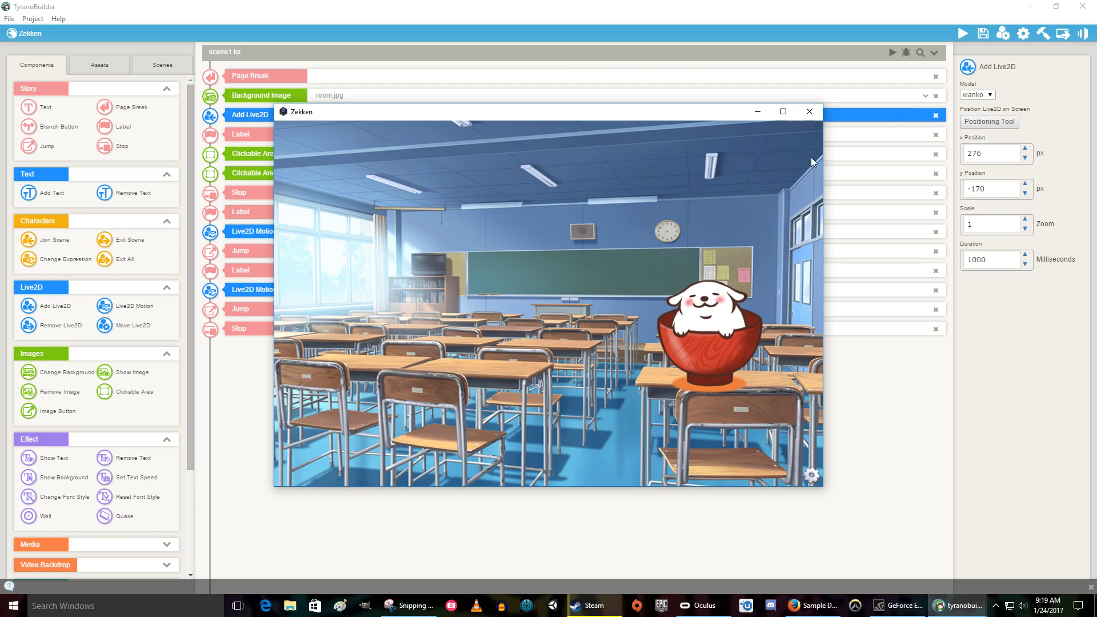
{"action": "left_click", "coordinate": [809, 112]}
Move the head clickable area over the dog's head at 676, 253, 222×165 px.
{"action": "left_click", "coordinate": [380, 153]}
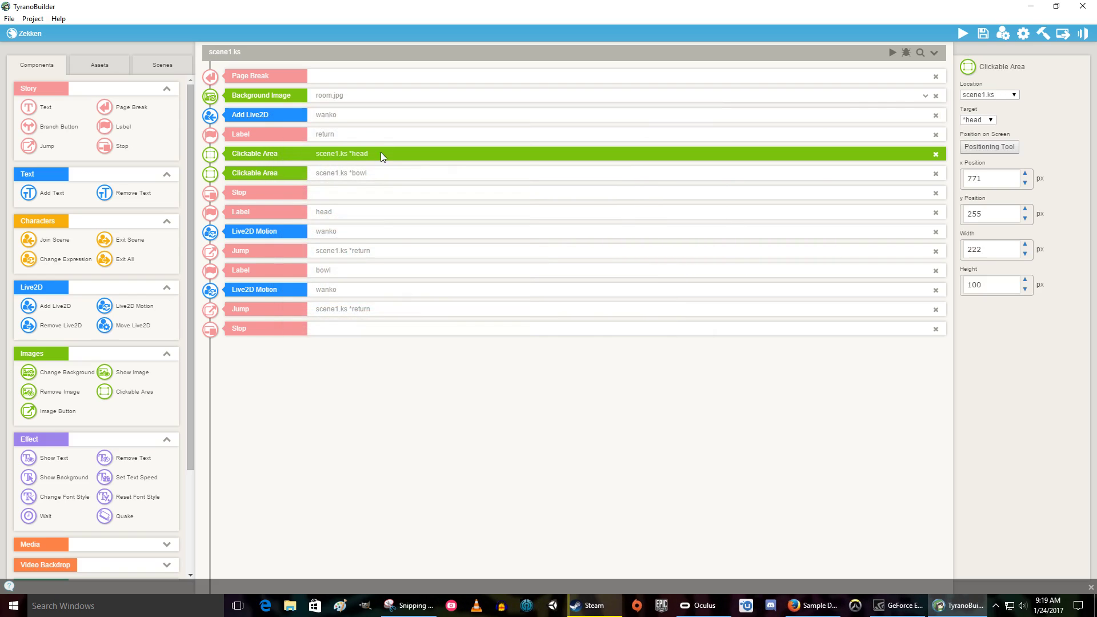
{"action": "left_click", "coordinate": [978, 148]}
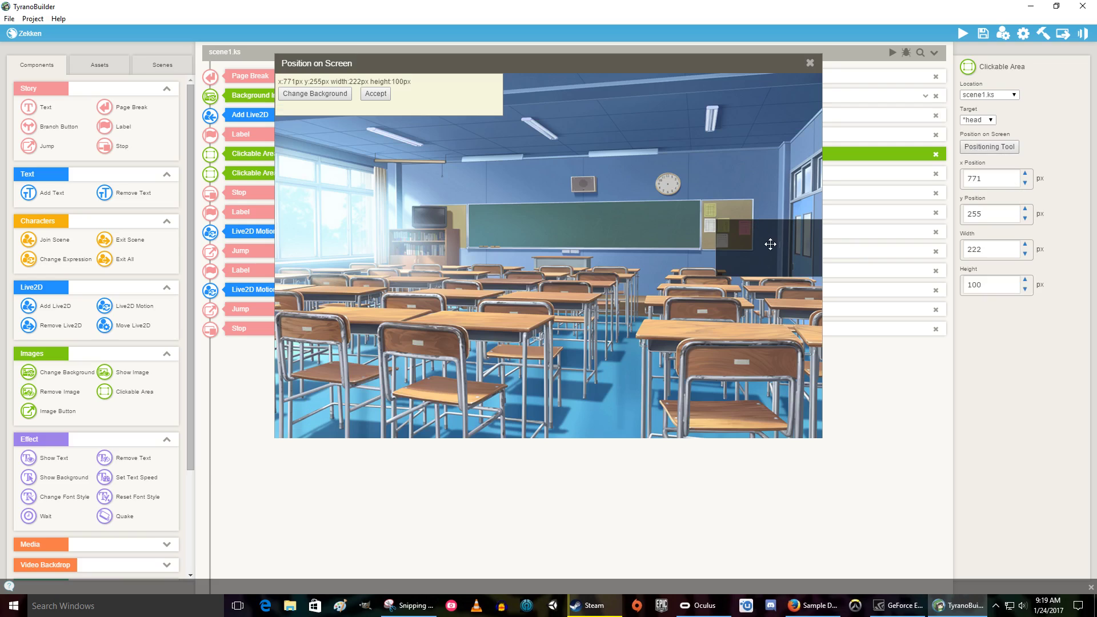
{"action": "left_click_drag", "start_coordinate": [769, 244], "coordinate": [715, 182]}
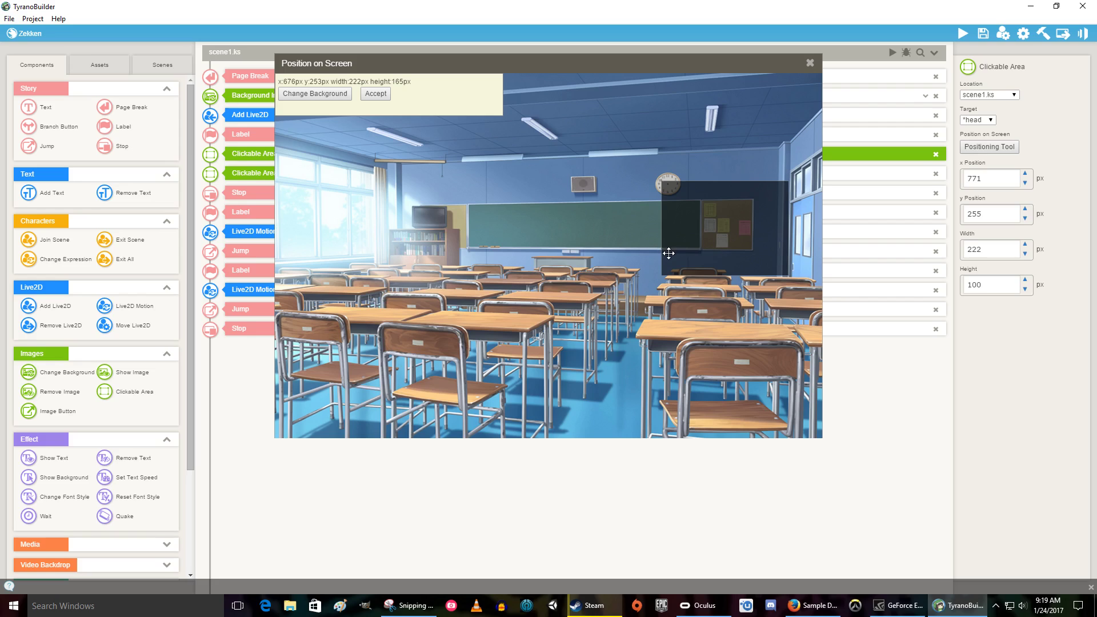
{"action": "left_click", "coordinate": [375, 93]}
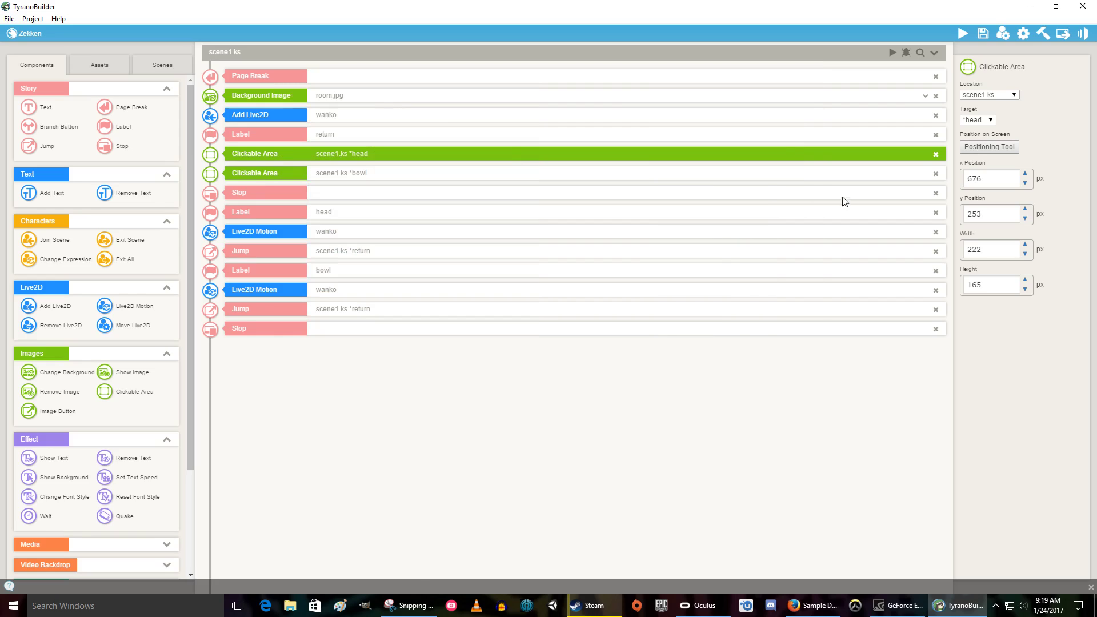
Enlarge the bowl clickable area to 265×162 px.
{"action": "left_click", "coordinate": [358, 174]}
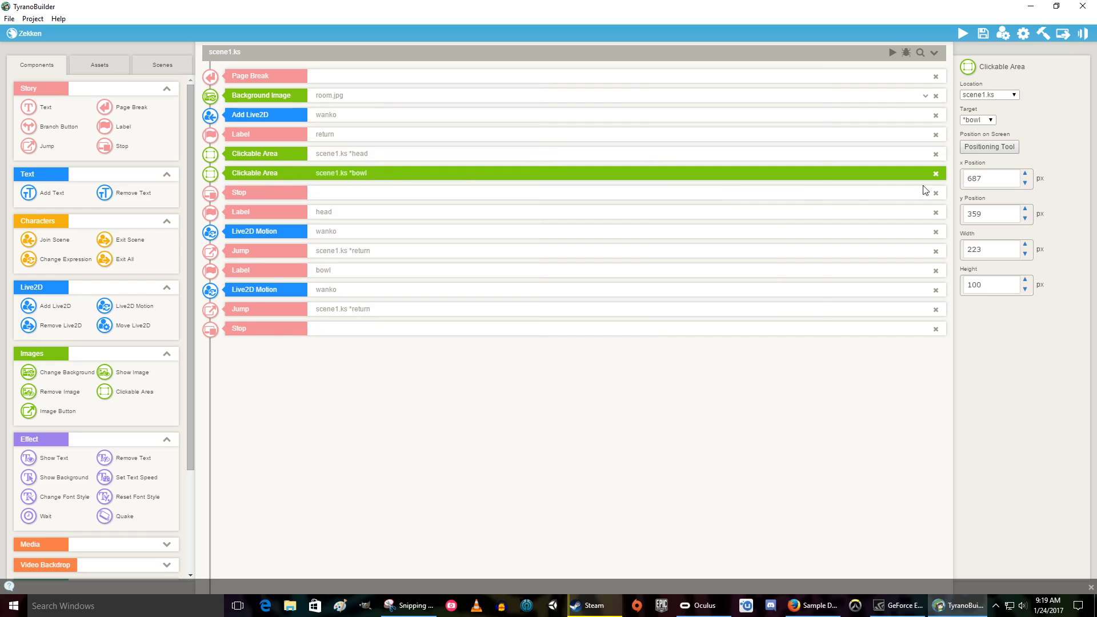
{"action": "left_click", "coordinate": [990, 147]}
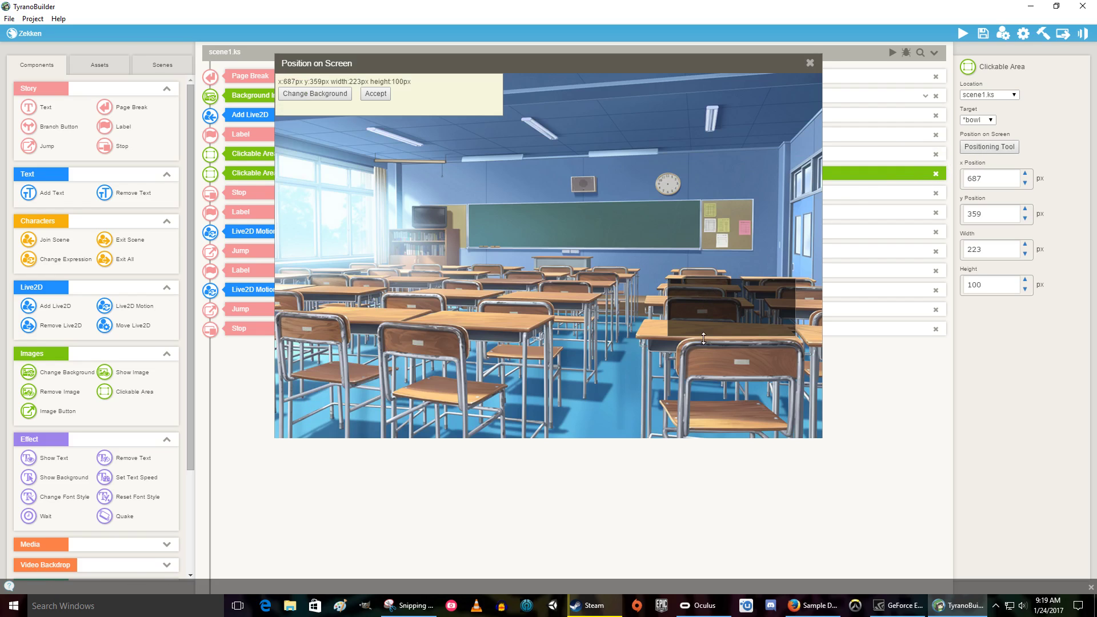
{"action": "left_click_drag", "start_coordinate": [703, 338], "coordinate": [703, 372]}
{"action": "left_click_drag", "start_coordinate": [668, 322], "coordinate": [644, 323]}
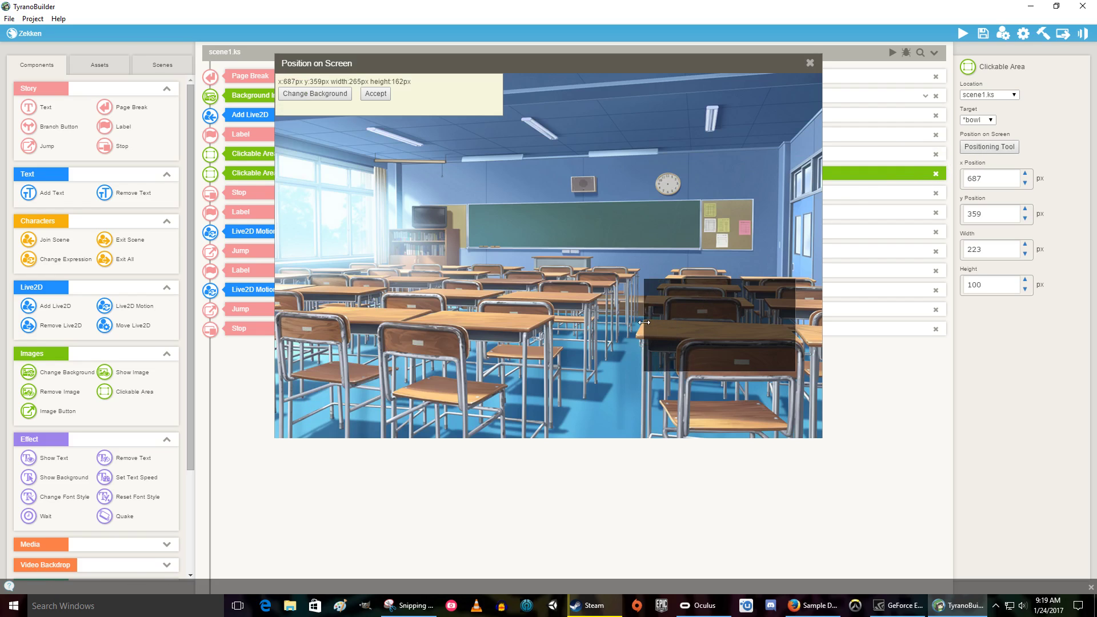
{"action": "left_click", "coordinate": [374, 94]}
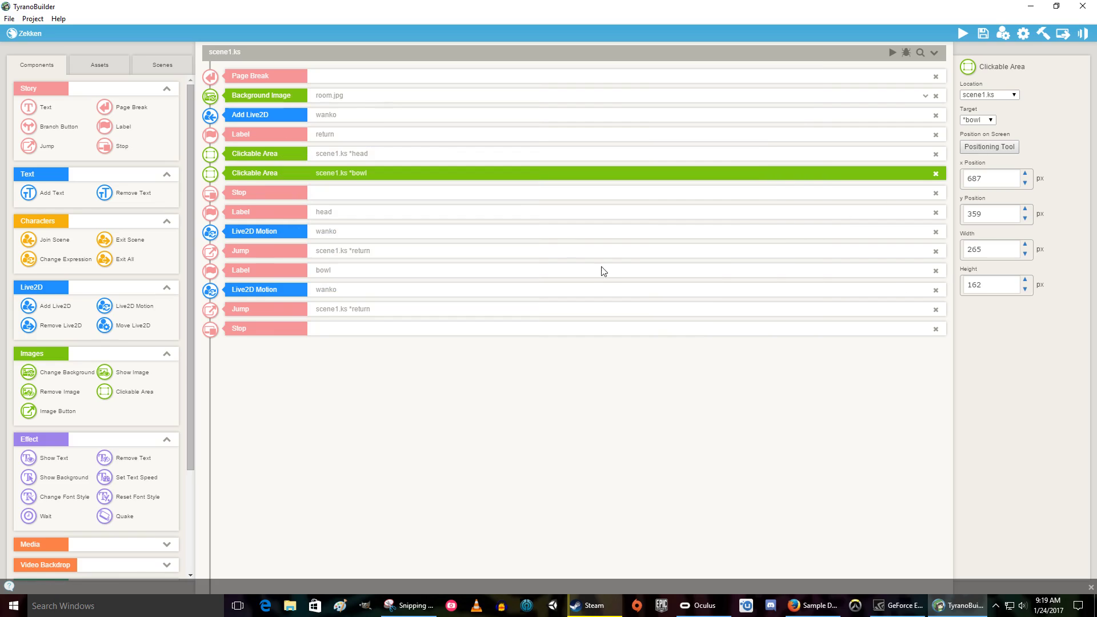
{"action": "left_click", "coordinate": [352, 117]}
Nudge the wanko dog to x 268, y -180, then test-play and click the dog.
{"action": "left_click", "coordinate": [989, 121]}
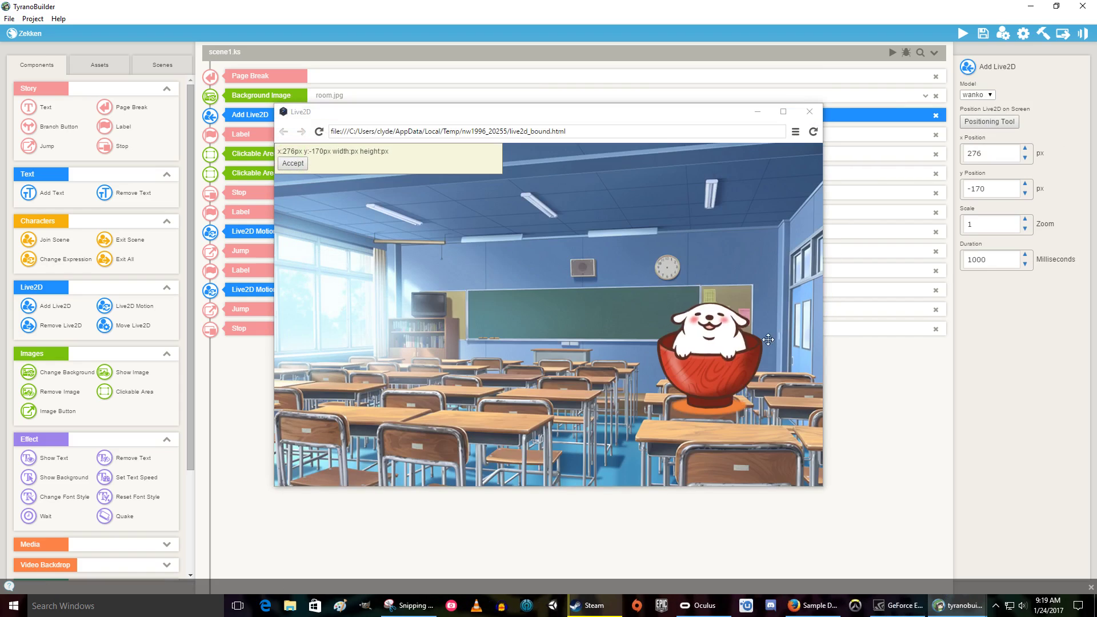
{"action": "left_click_drag", "start_coordinate": [768, 340], "coordinate": [718, 366]}
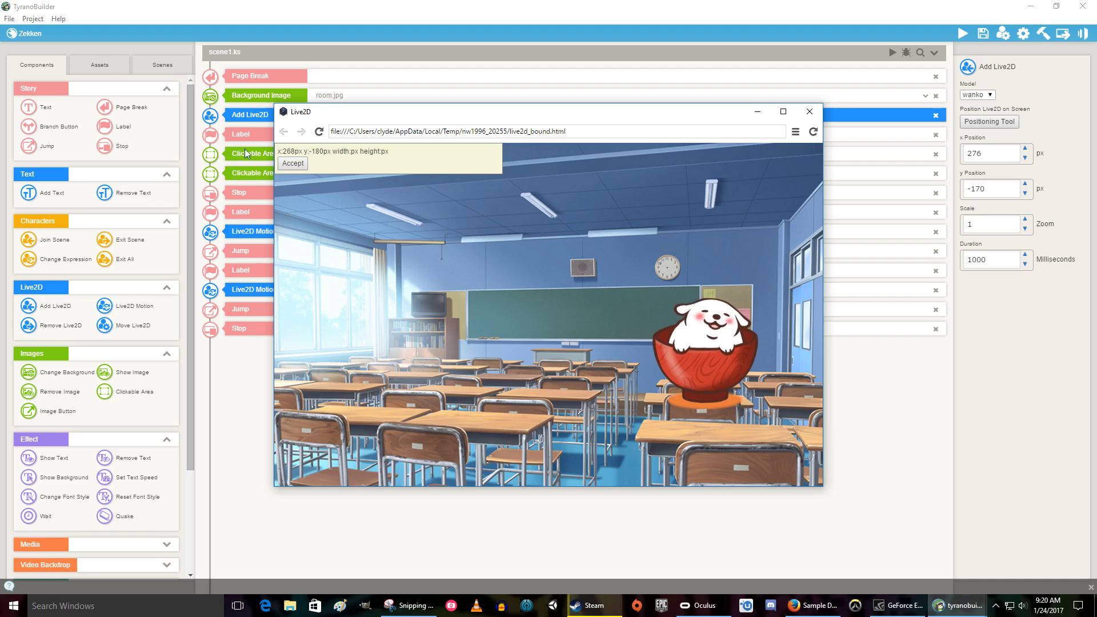
{"action": "left_click", "coordinate": [298, 163]}
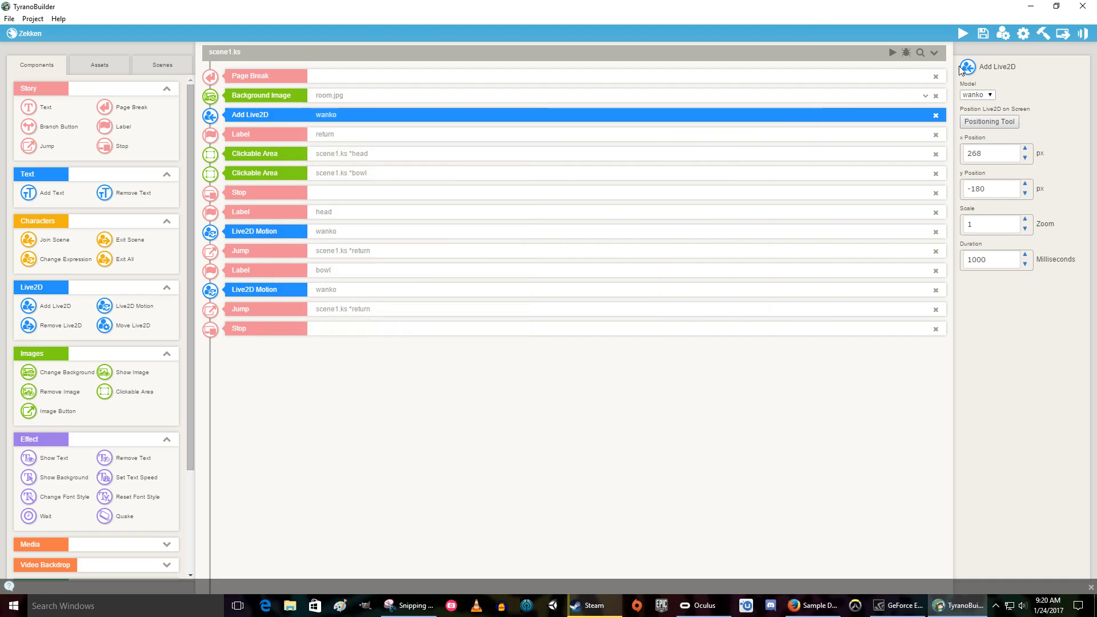
{"action": "left_click", "coordinate": [893, 54]}
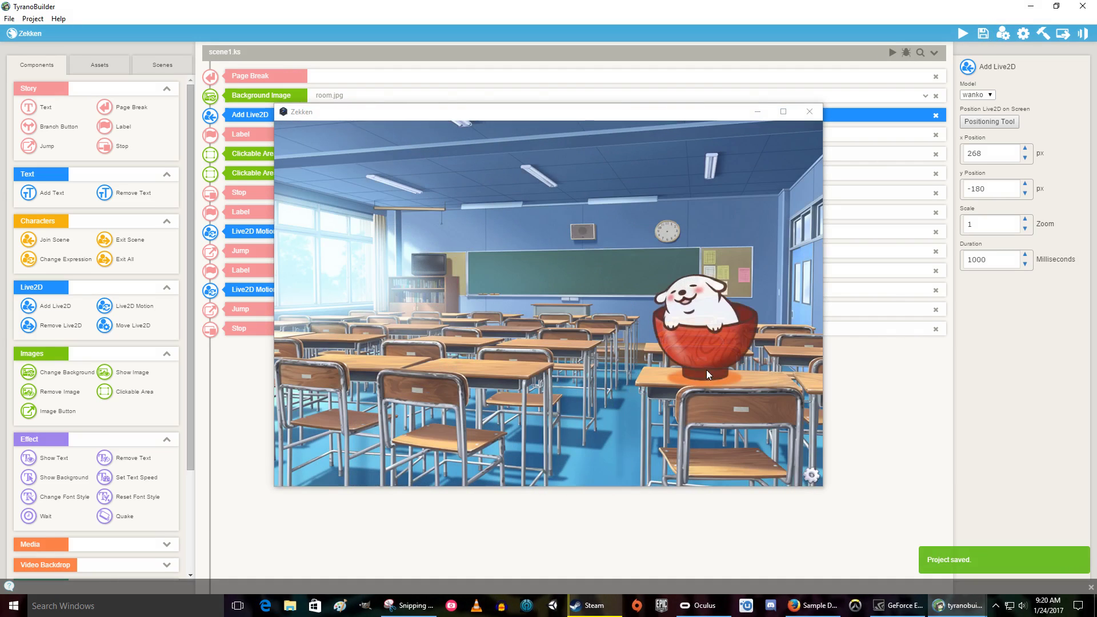
{"action": "left_click", "coordinate": [708, 309]}
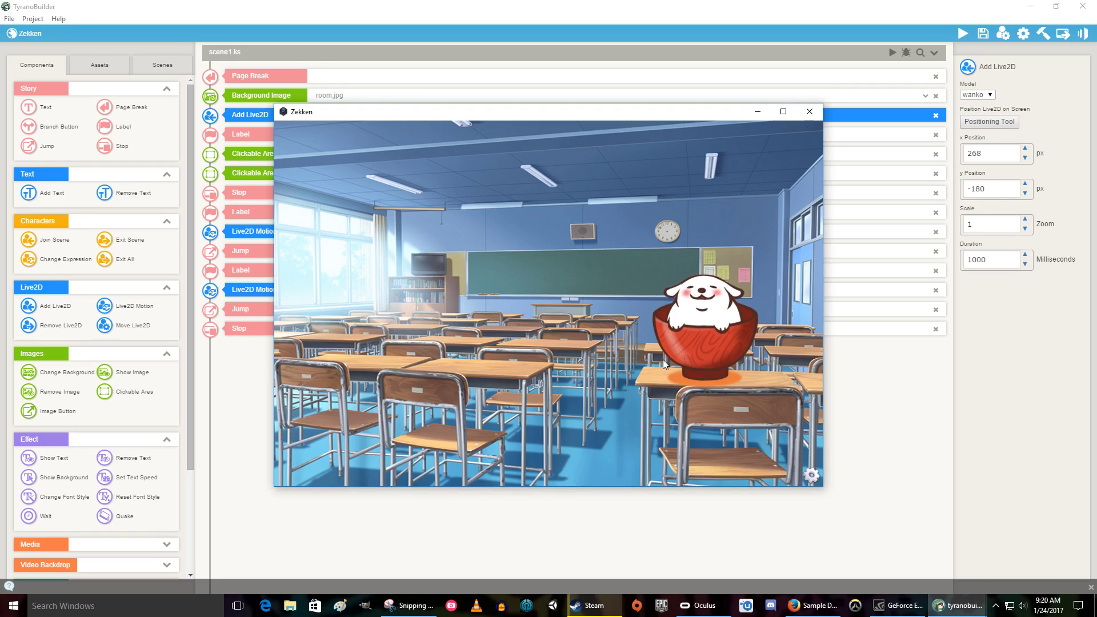
{"action": "left_click", "coordinate": [810, 112]}
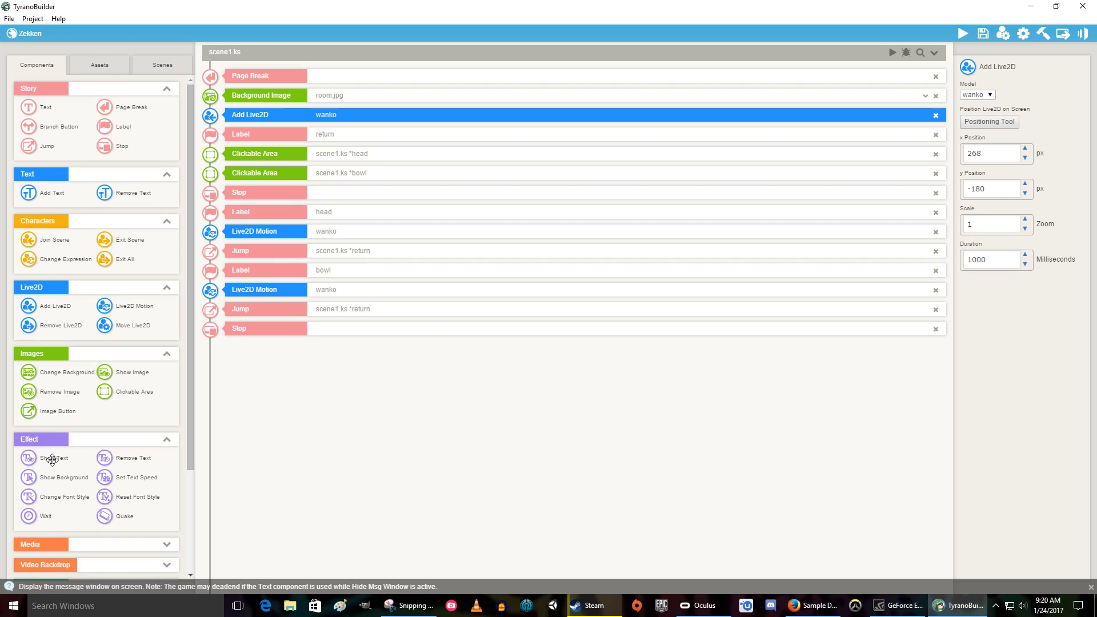
Add Show Text and a text line reading 'aBabaBababarrr' below the head's Live2D motion.
{"action": "left_click_drag", "start_coordinate": [52, 460], "coordinate": [335, 250]}
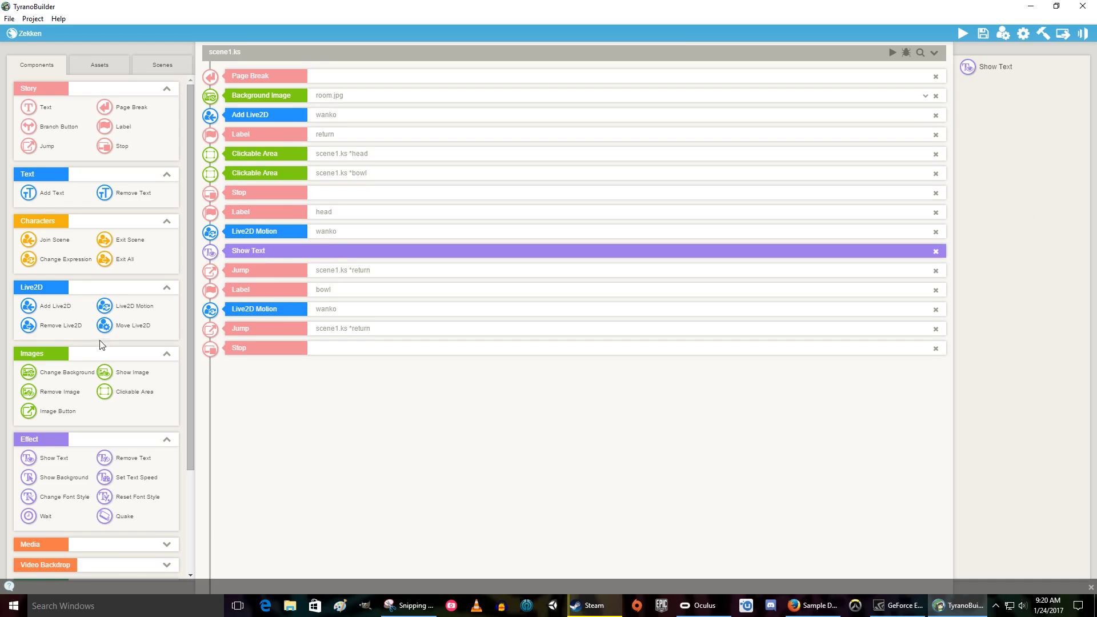
{"action": "left_click_drag", "start_coordinate": [43, 107], "coordinate": [337, 278]}
{"action": "left_click_drag", "start_coordinate": [273, 293], "coordinate": [181, 295]}
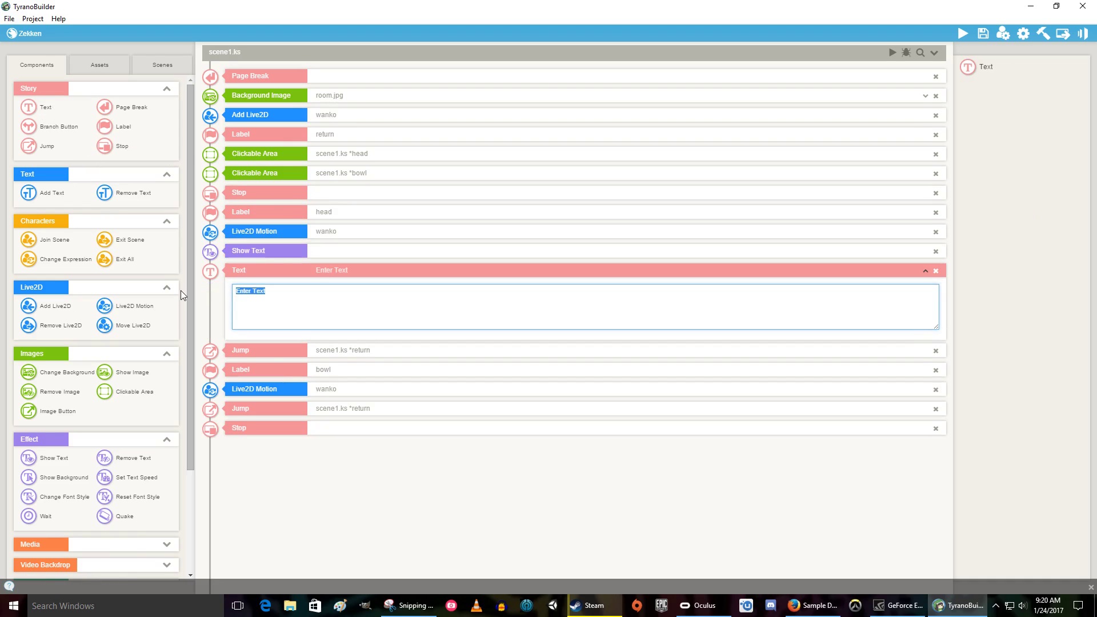
{"action": "type", "text": "ru"}
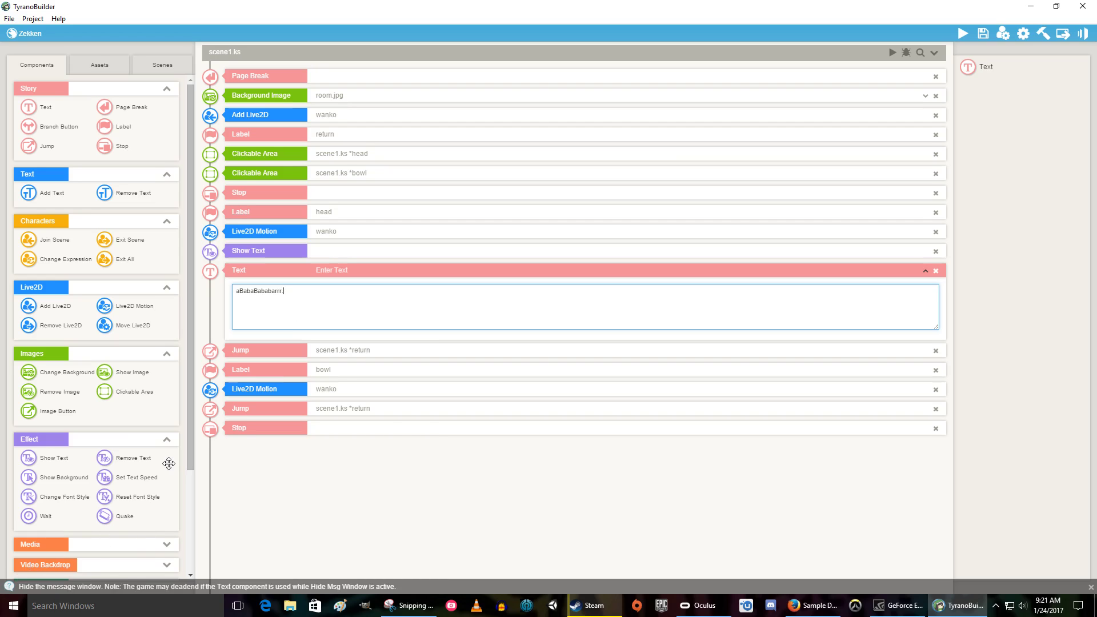
Add Remove Text after the bark line, save the Zekken project, and start the test-play preview.
{"action": "left_click", "coordinate": [360, 479]}
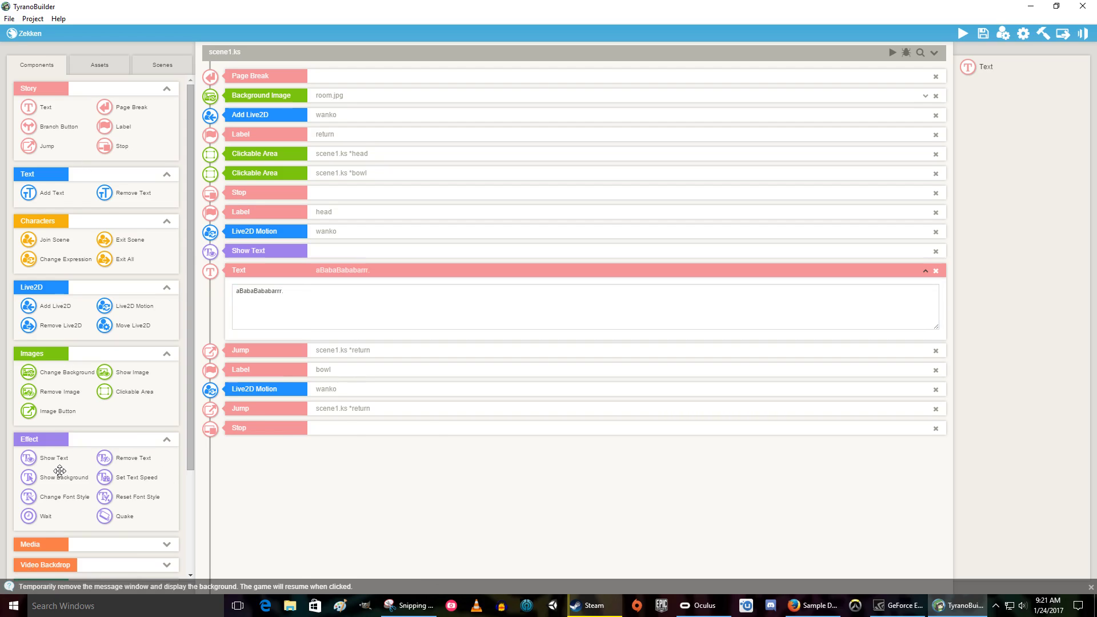
{"action": "left_click_drag", "start_coordinate": [111, 461], "coordinate": [333, 345]}
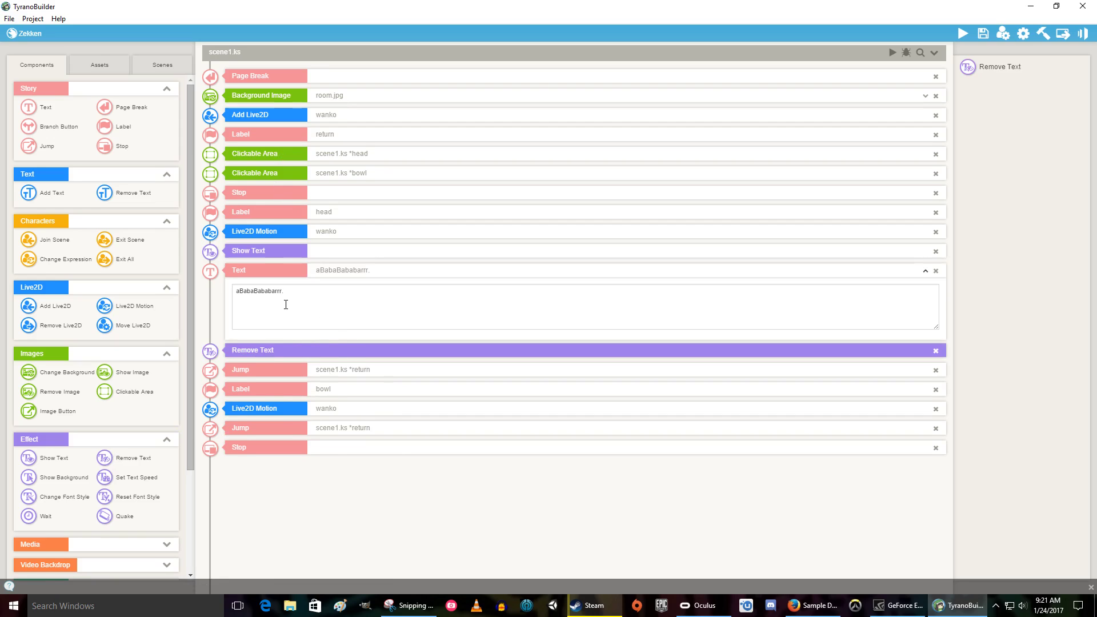
{"action": "left_click", "coordinate": [981, 36]}
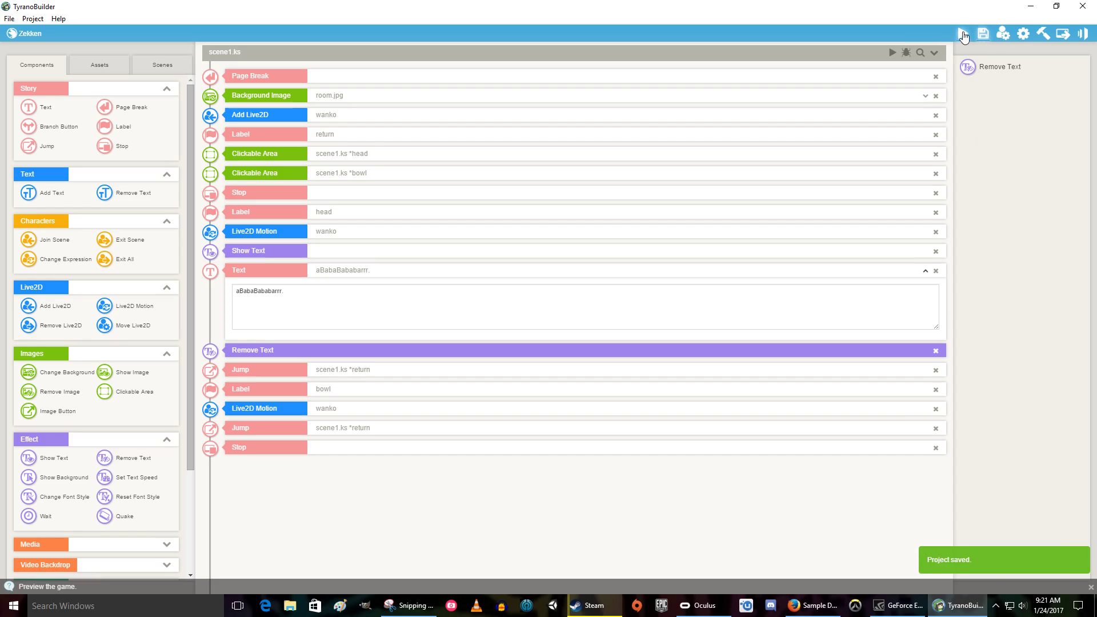
{"action": "left_click", "coordinate": [892, 53]}
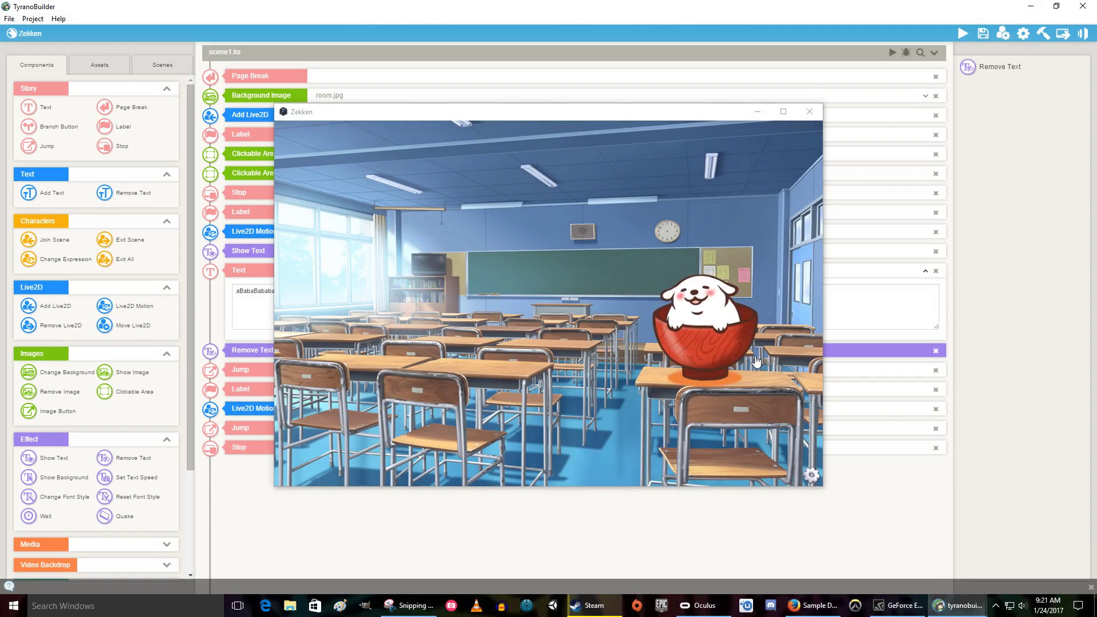
{"action": "left_click", "coordinate": [711, 359]}
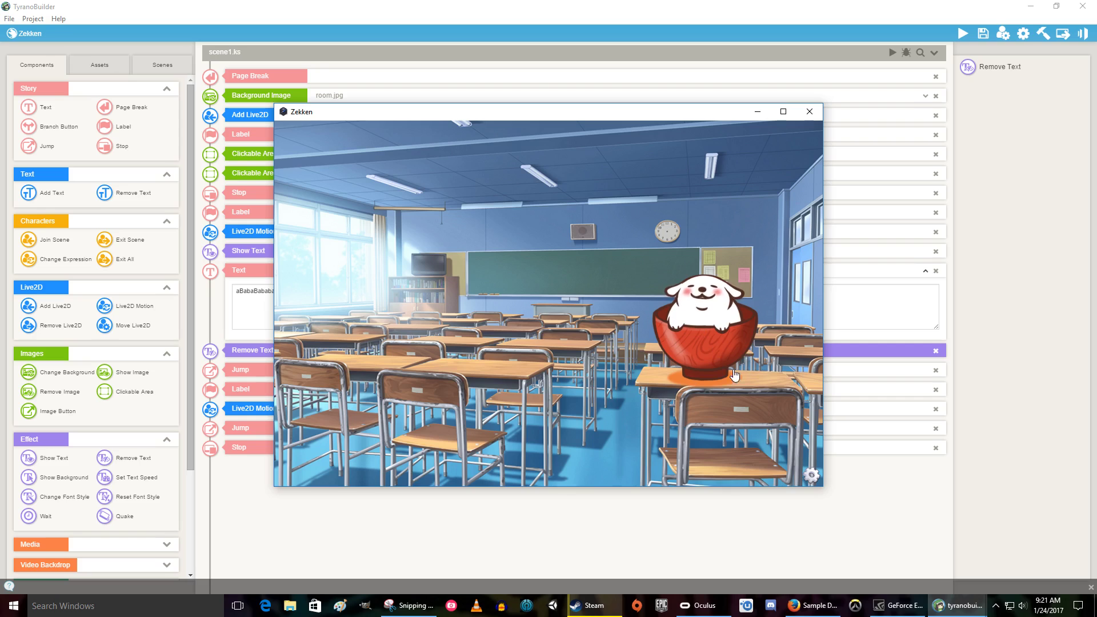
{"action": "left_click", "coordinate": [699, 297]}
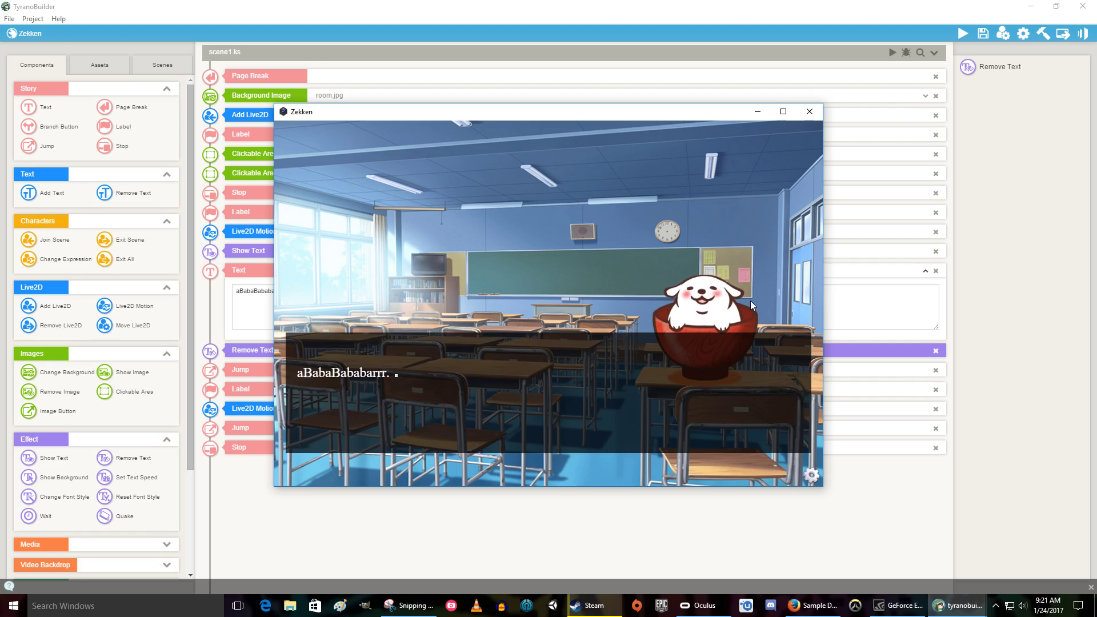
{"action": "left_click", "coordinate": [749, 301]}
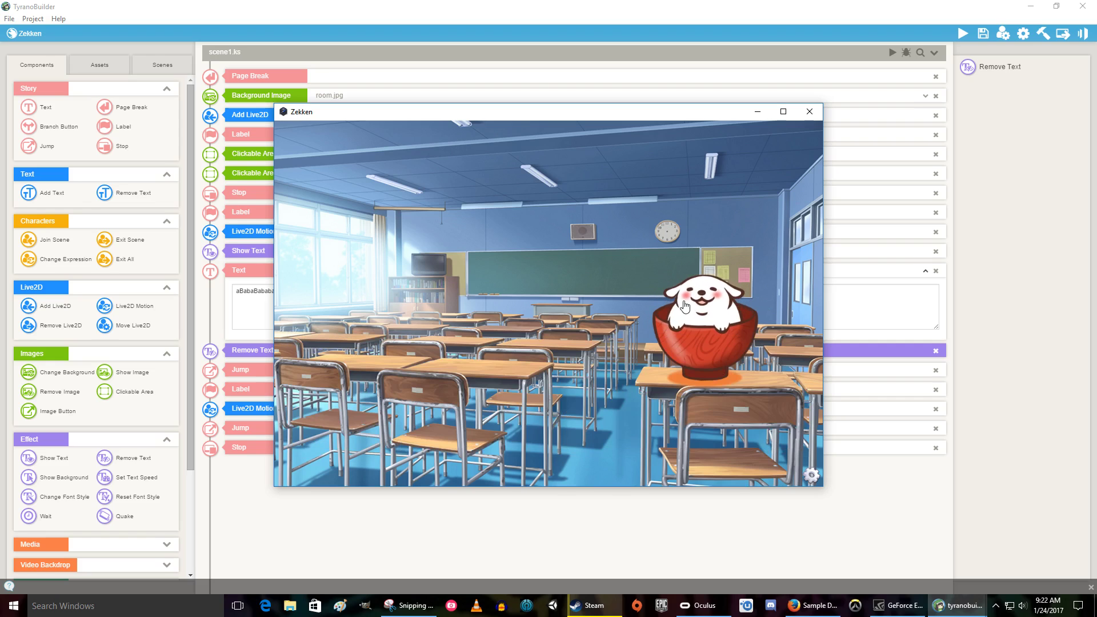
{"action": "left_click", "coordinate": [700, 309]}
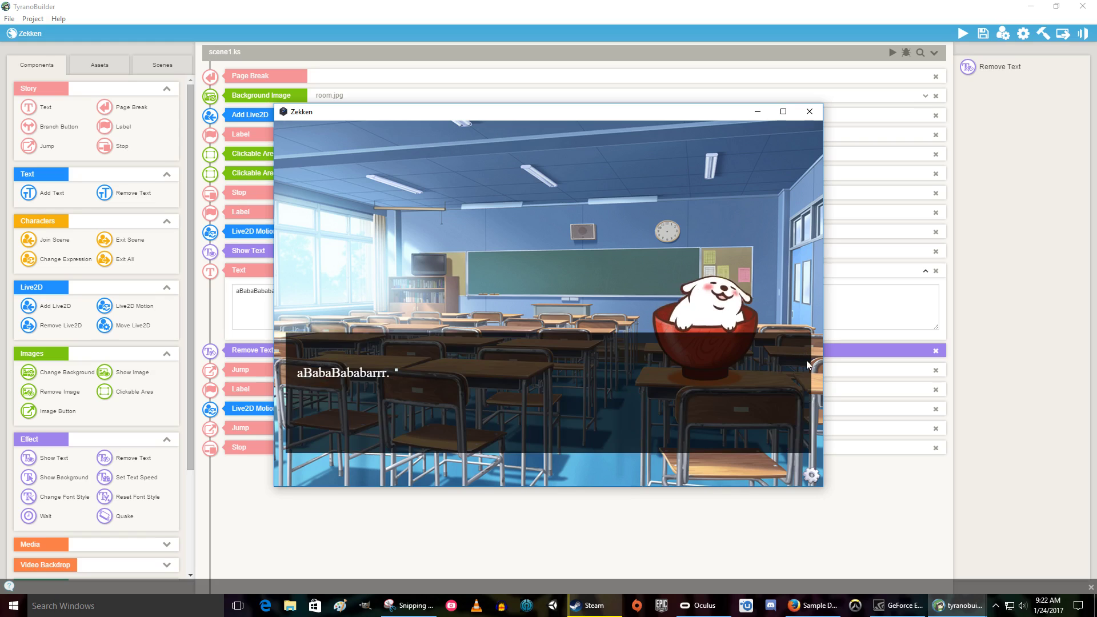
{"action": "left_click", "coordinate": [711, 295]}
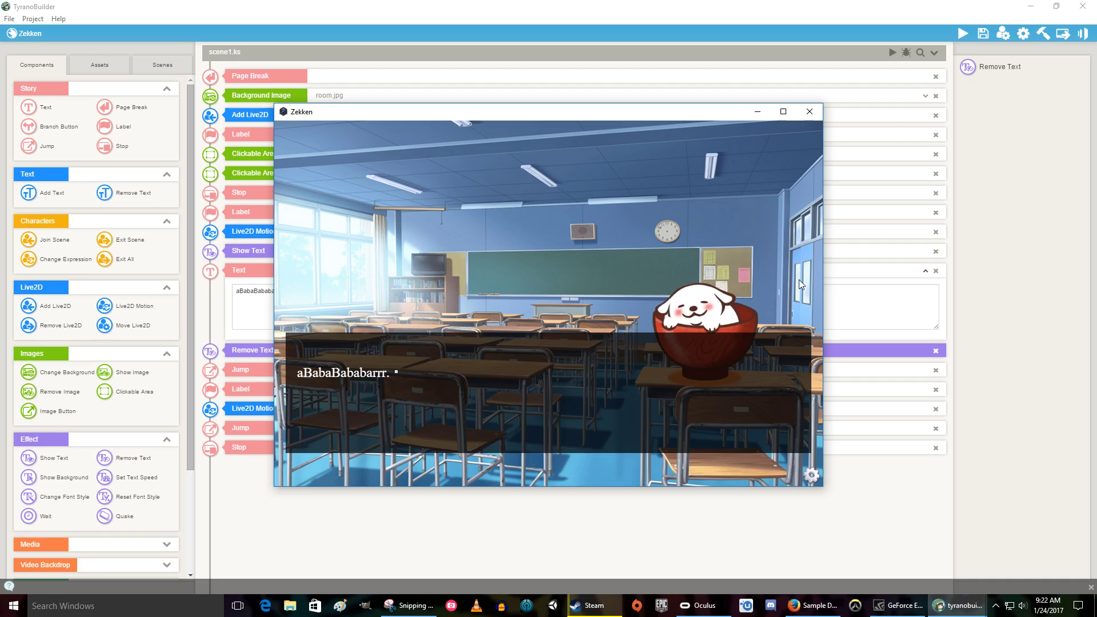
{"action": "left_click", "coordinate": [795, 279]}
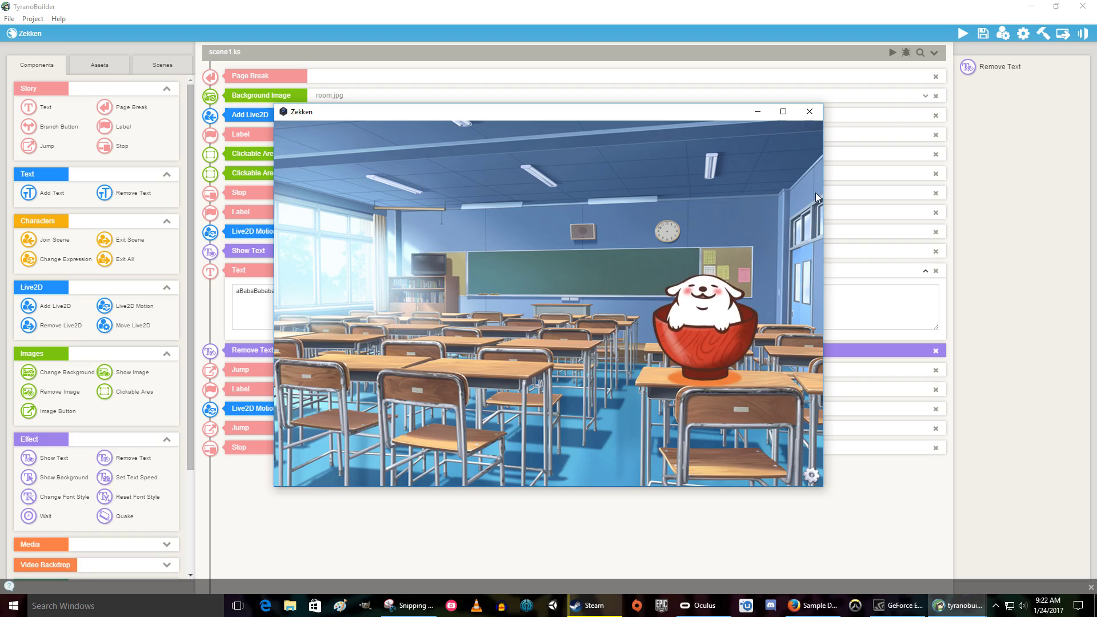